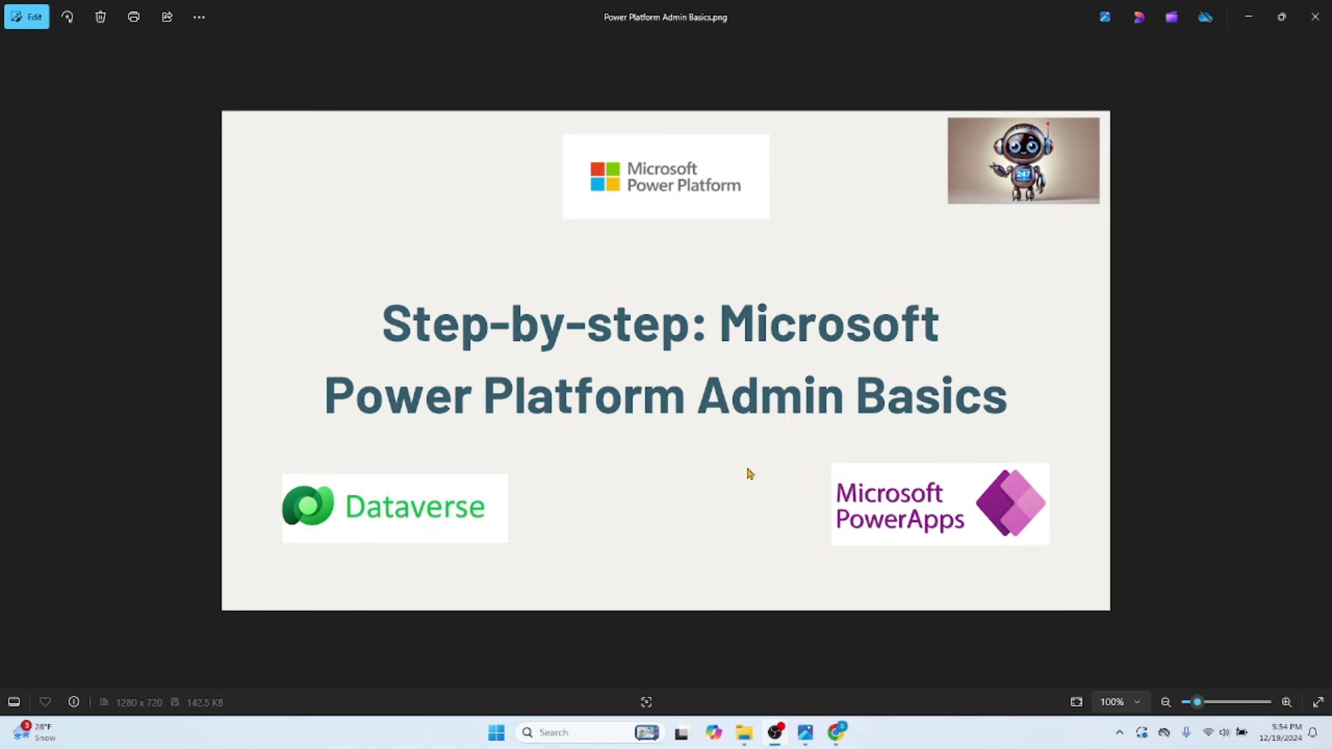
Leave the Photos title slide and bring the Chrome window to the front
{"action": "left_click", "coordinate": [836, 733]}
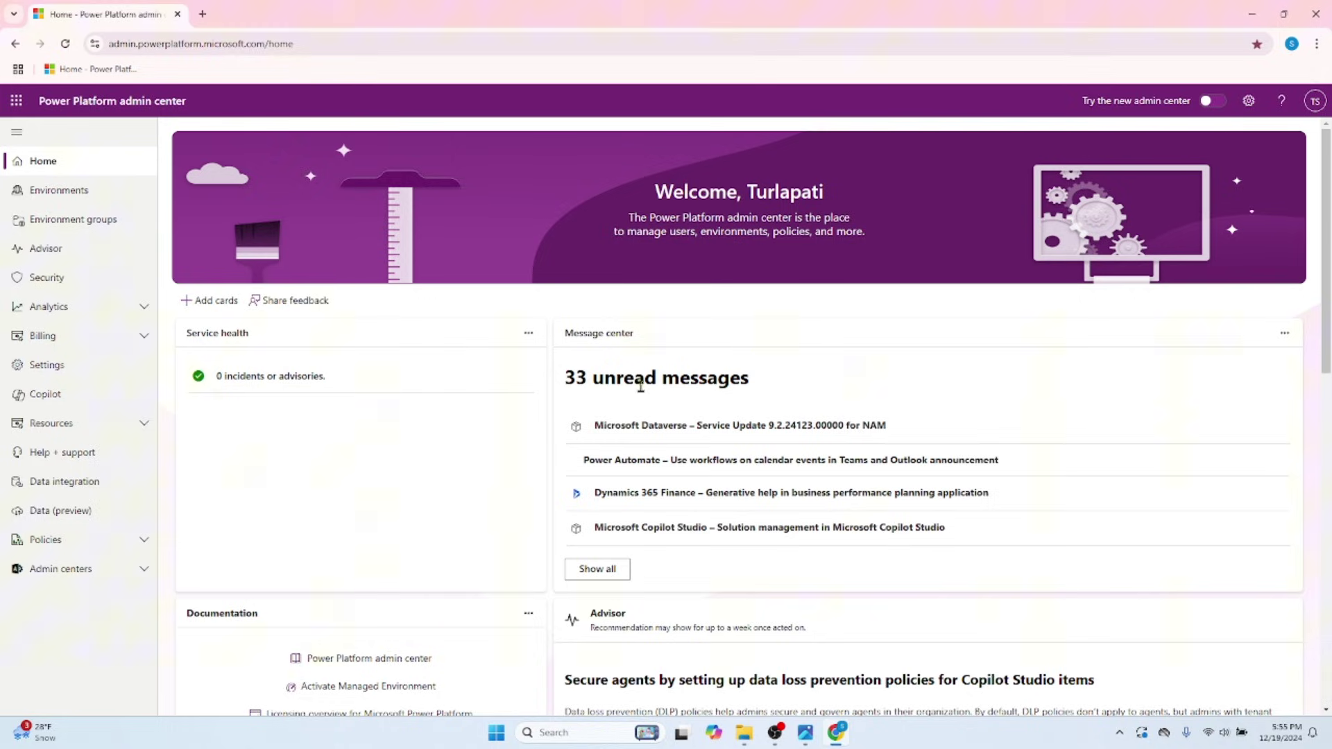
Try the new admin center layout, revert to classic, and glance at the personal settings panel
{"action": "scroll", "coordinate": [750, 434], "scroll_direction": "down", "scroll_amount": 10}
{"action": "scroll", "coordinate": [740, 438], "scroll_direction": "up", "scroll_amount": 9}
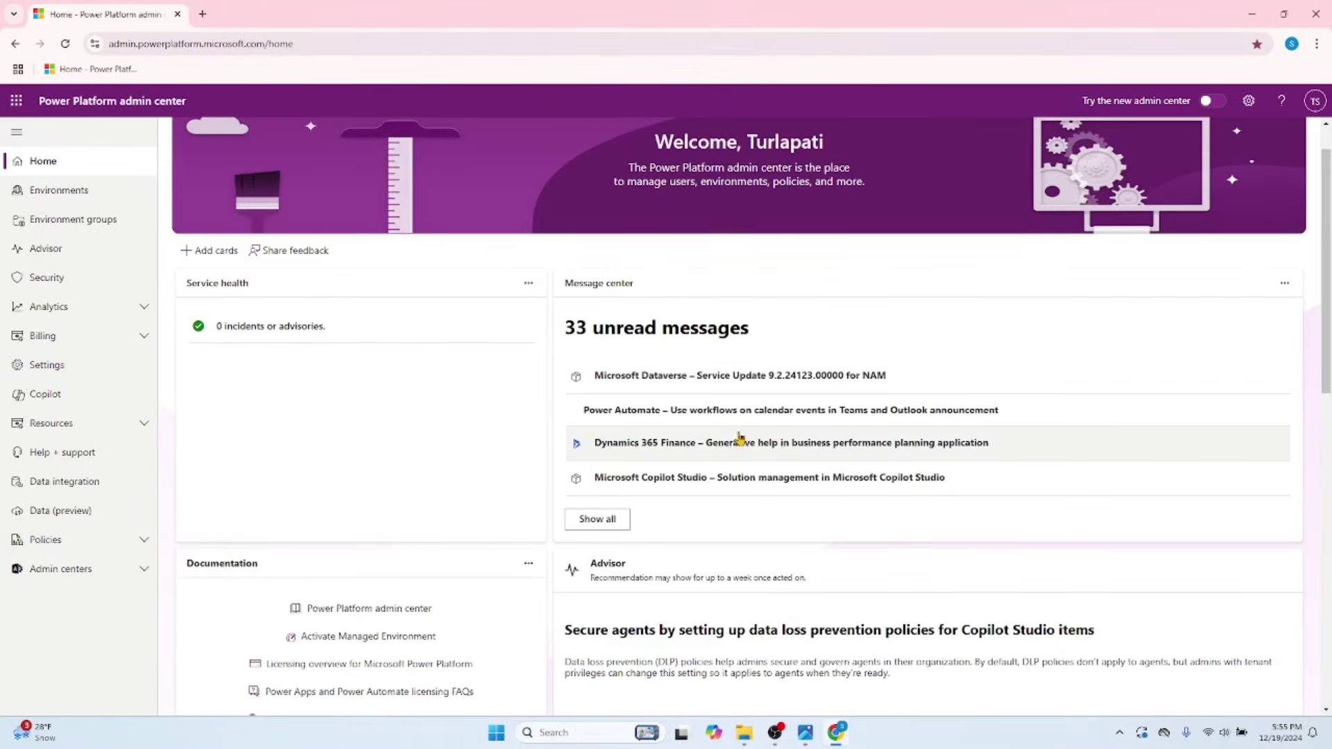
{"action": "left_click", "coordinate": [1213, 101]}
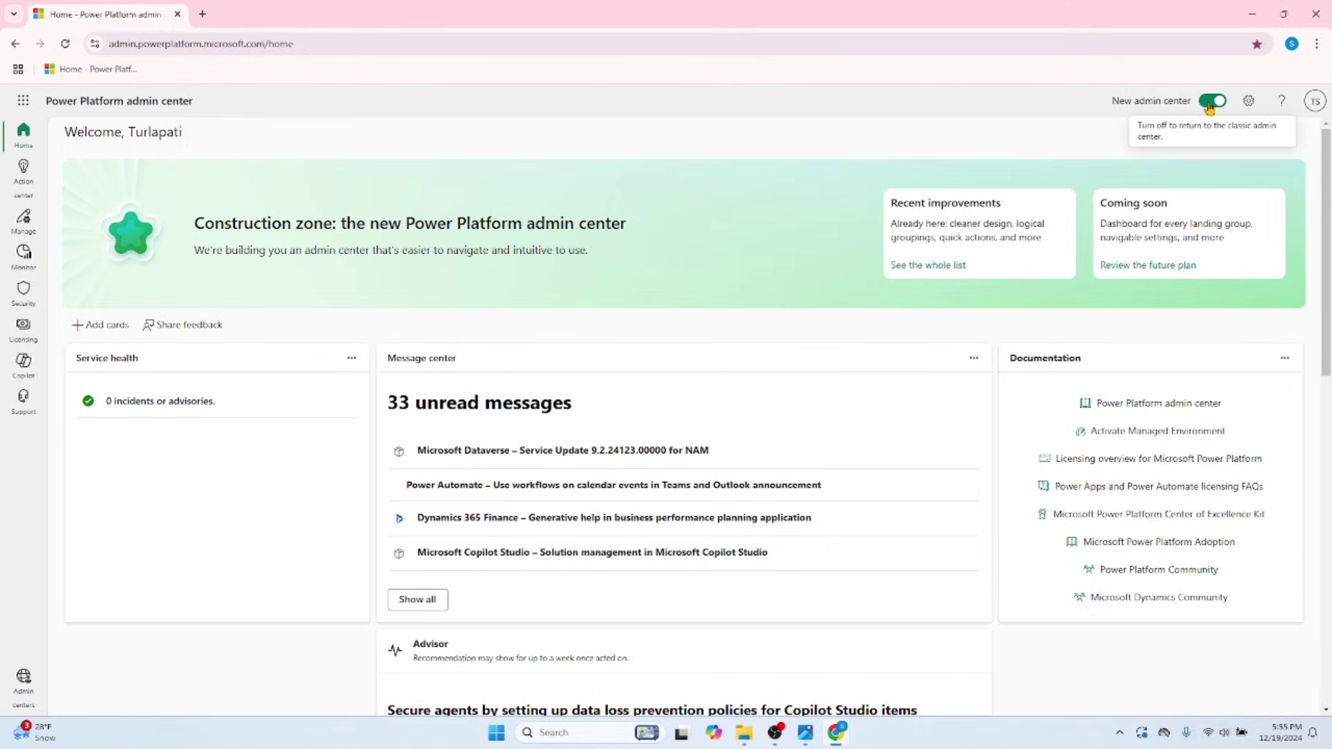
{"action": "left_click", "coordinate": [1212, 101]}
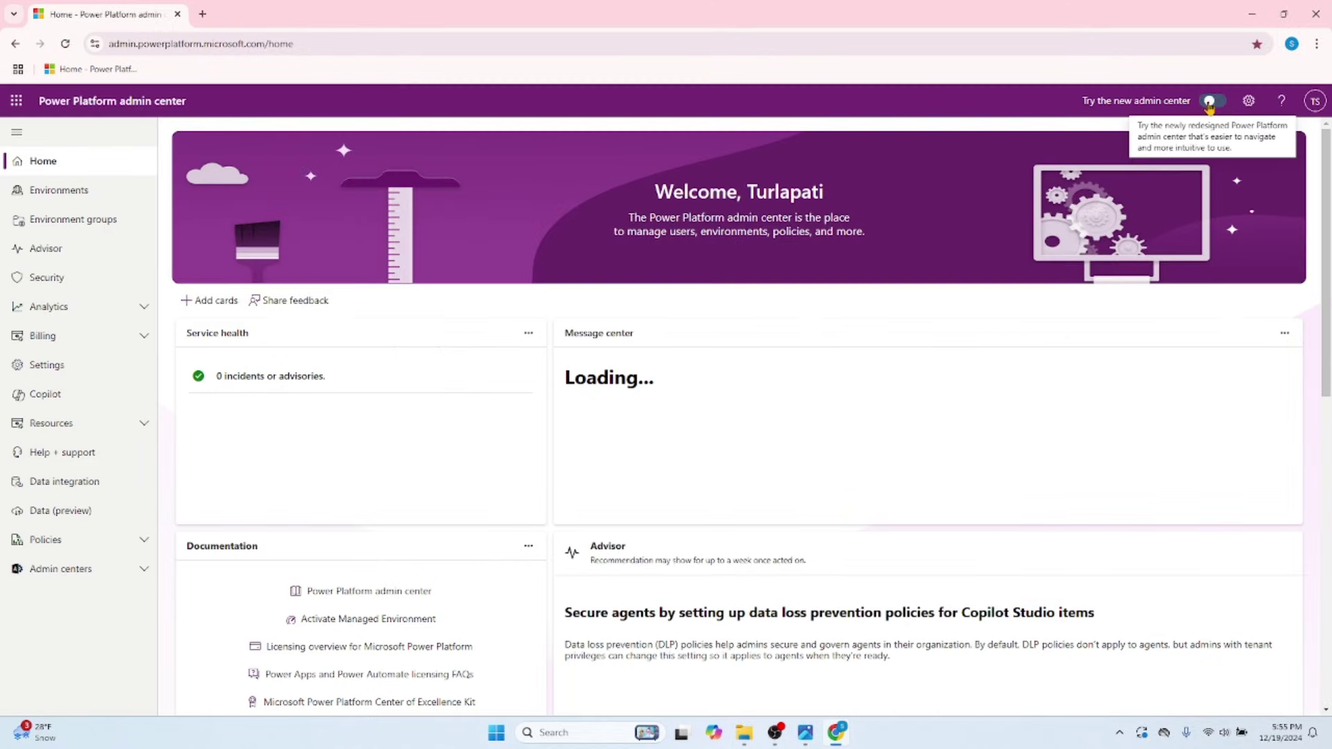
{"action": "left_click", "coordinate": [1249, 102]}
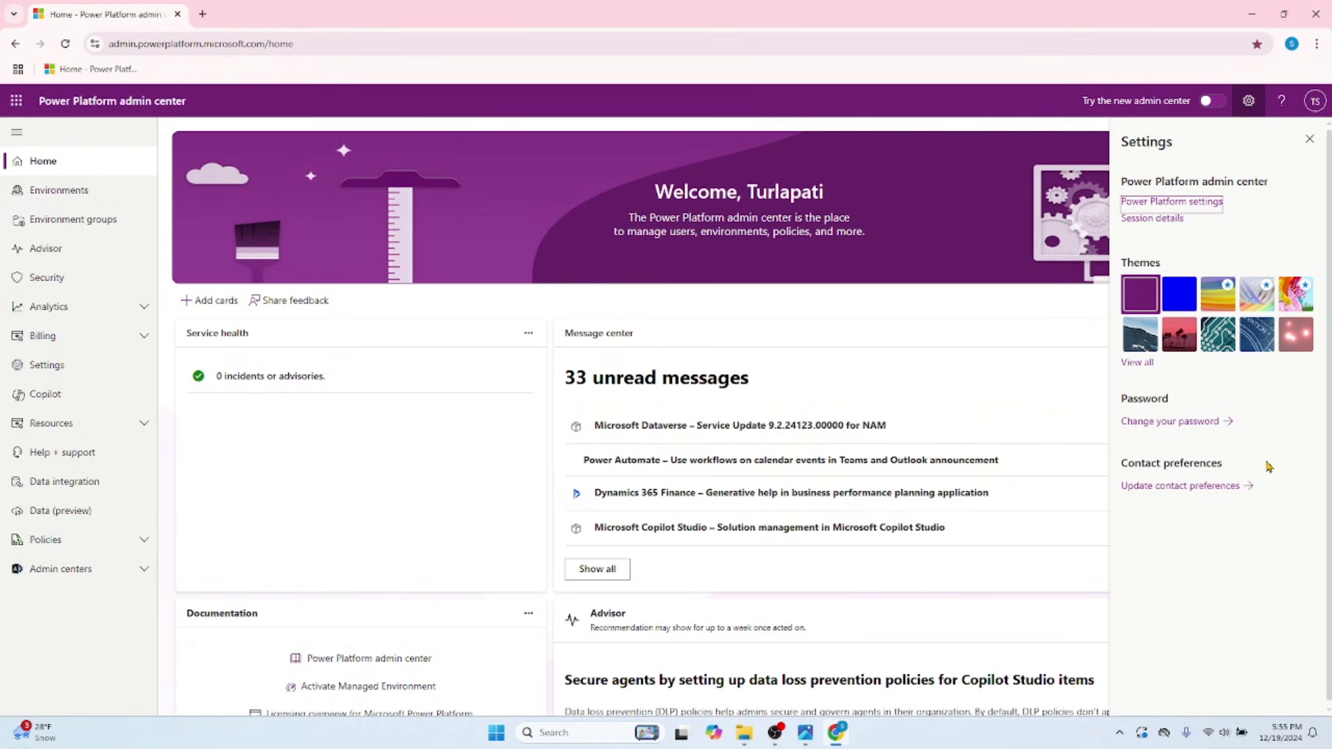
{"action": "left_click", "coordinate": [1249, 101]}
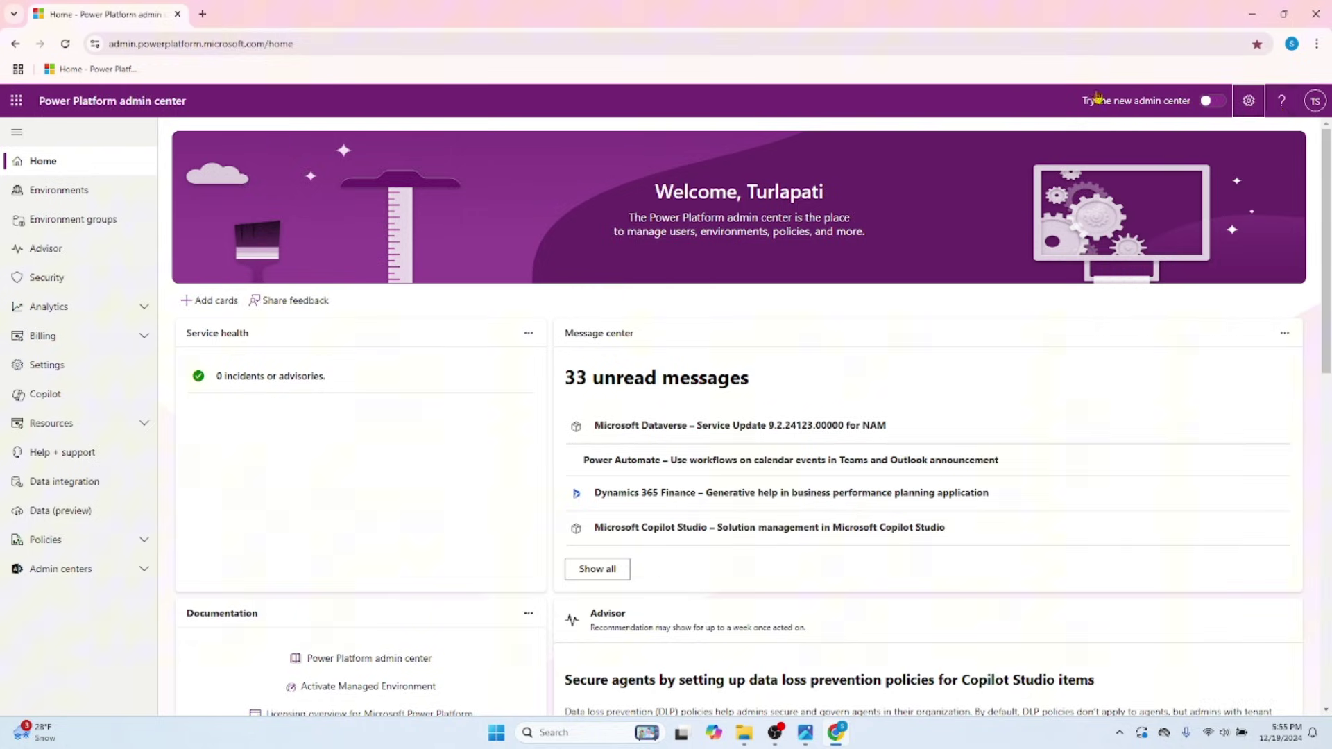
View the environments list and check the Type column's sort and filter options without applying them
{"action": "left_click", "coordinate": [84, 200]}
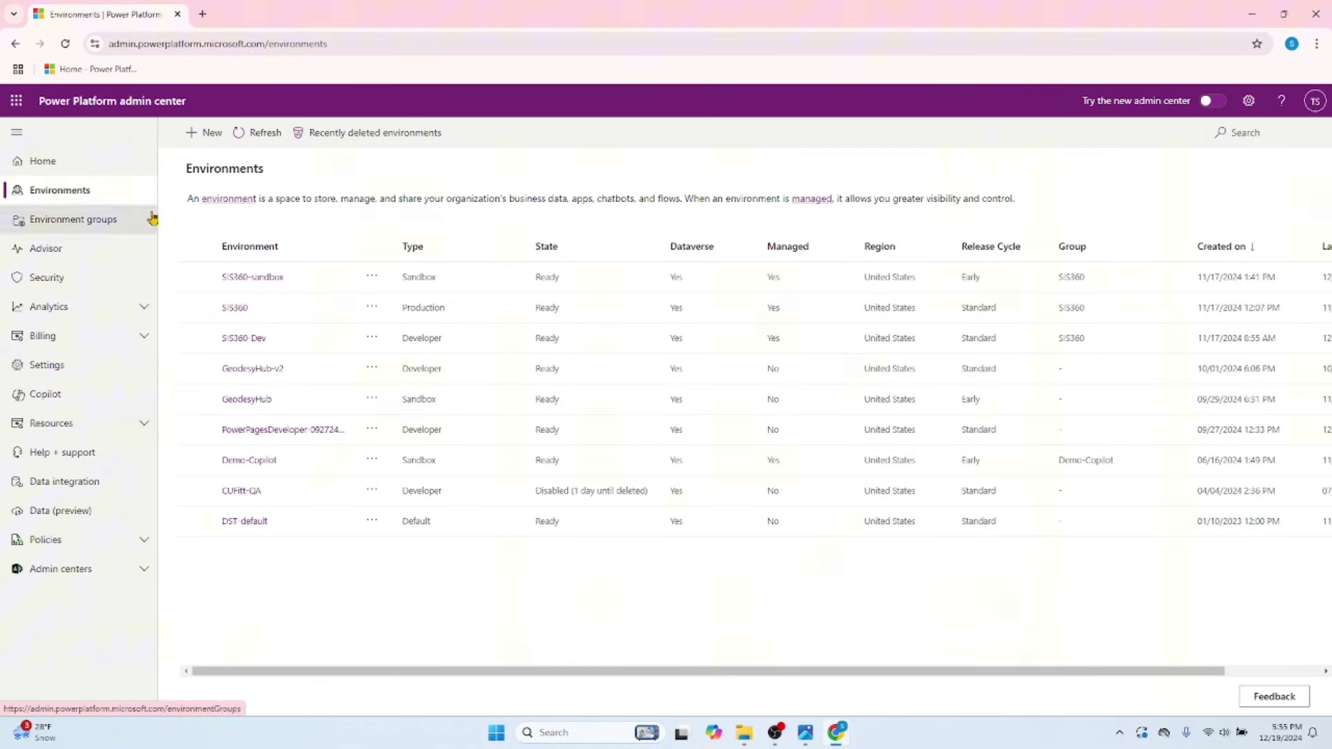
{"action": "left_click", "coordinate": [420, 251]}
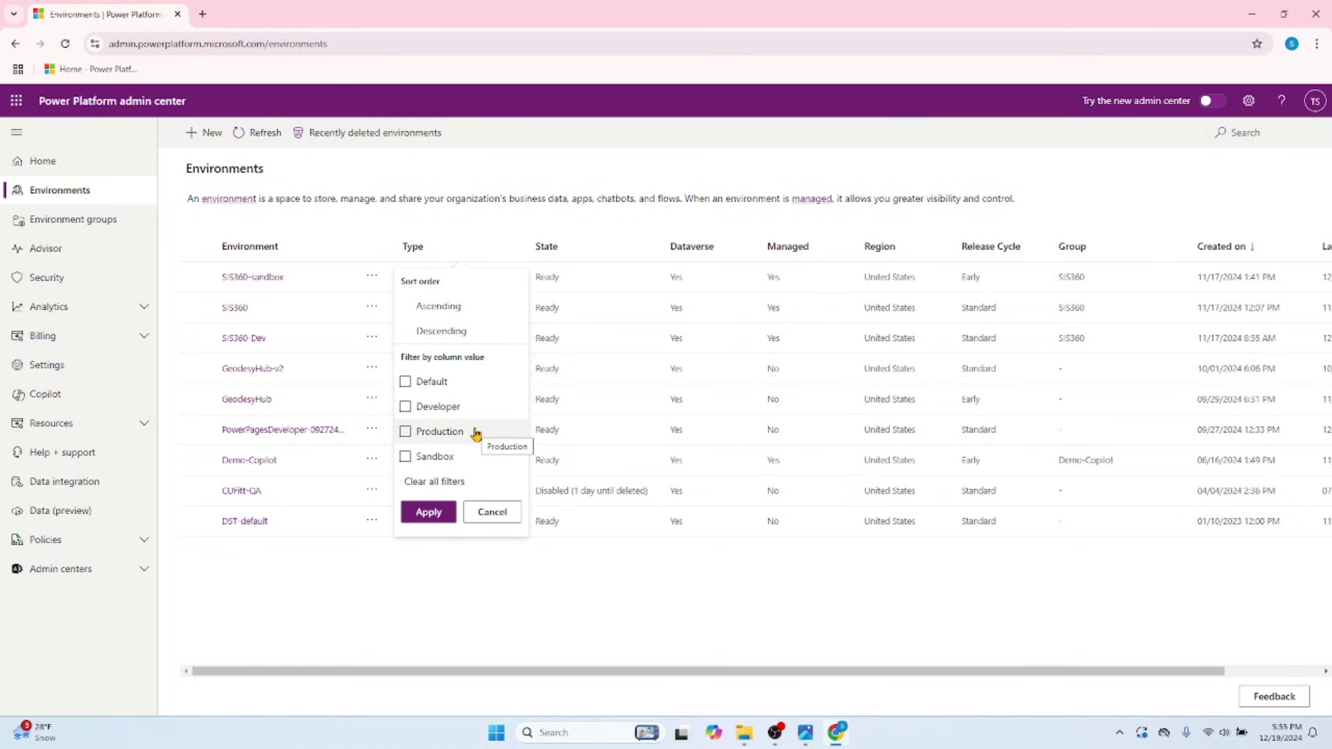
{"action": "left_click", "coordinate": [494, 514]}
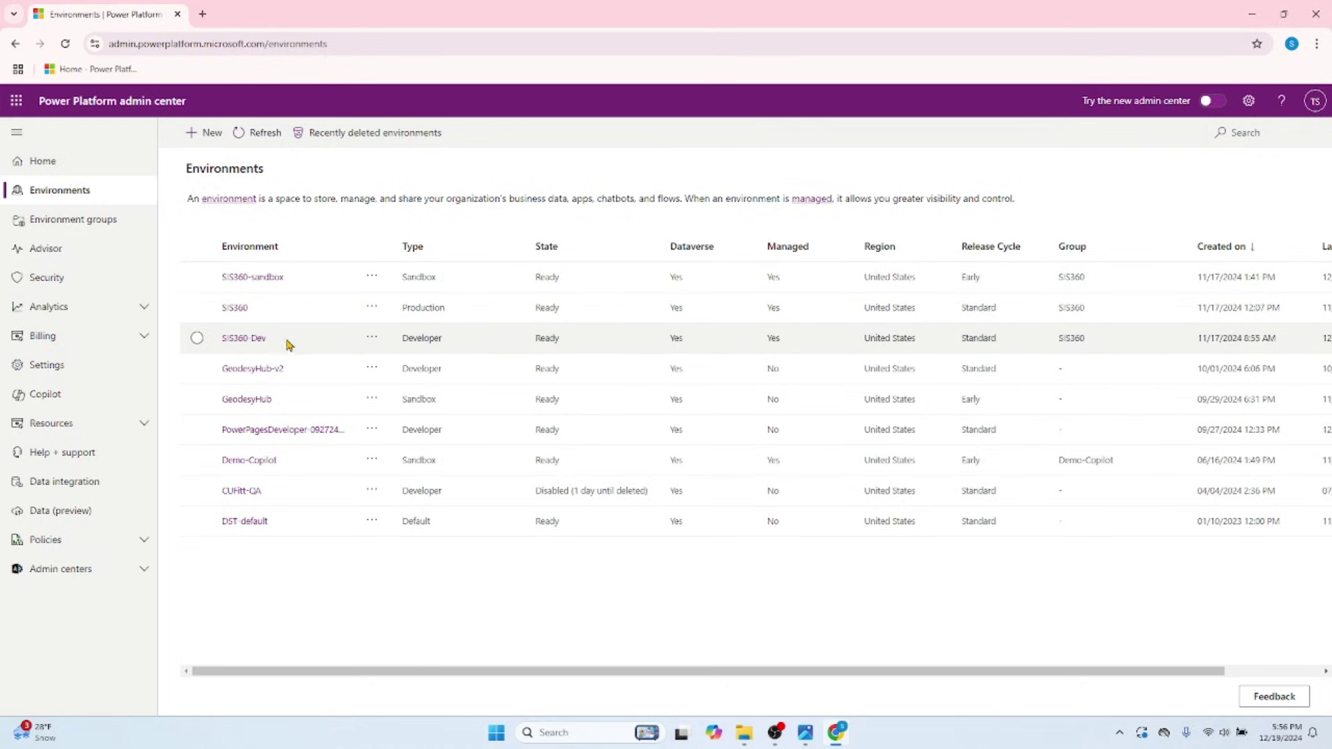
Open the SIS360 group from the Environment groups list
{"action": "left_click", "coordinate": [77, 223]}
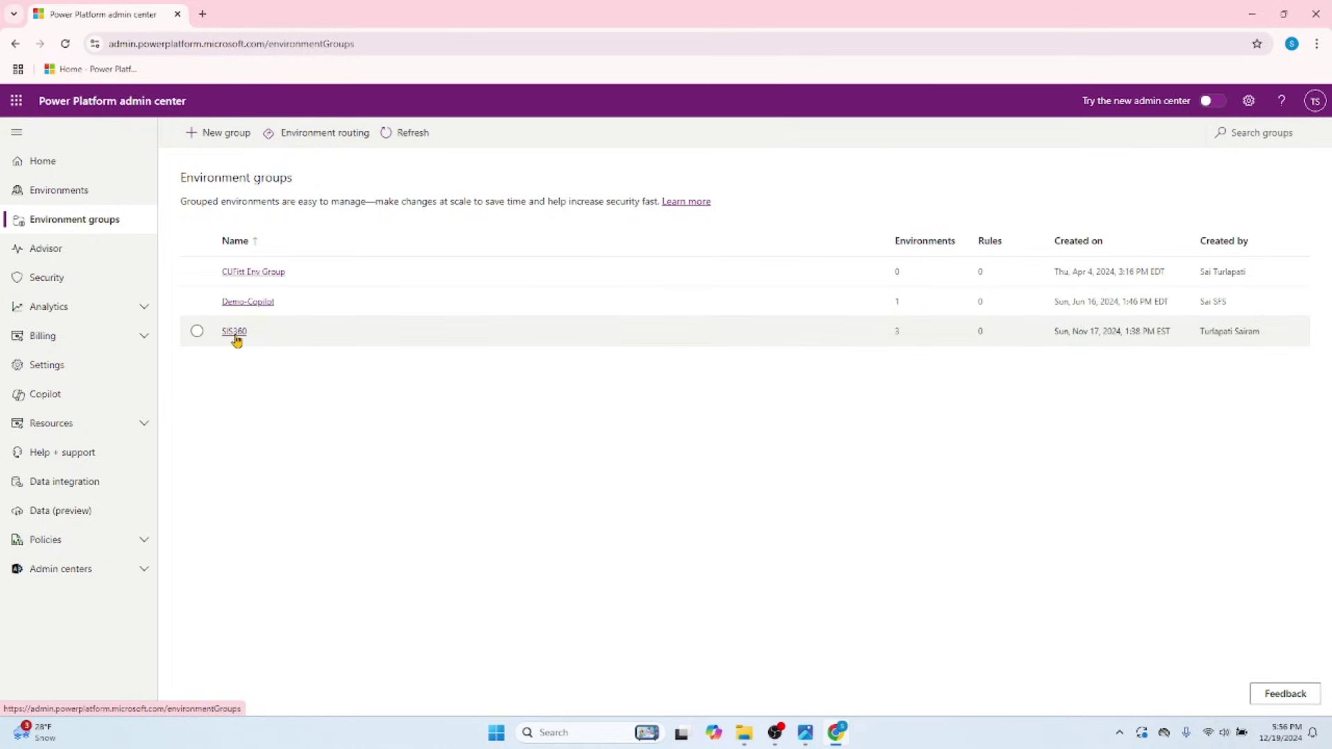
{"action": "left_click_drag", "start_coordinate": [234, 333], "coordinate": [842, 393]}
{"action": "left_click", "coordinate": [718, 336]}
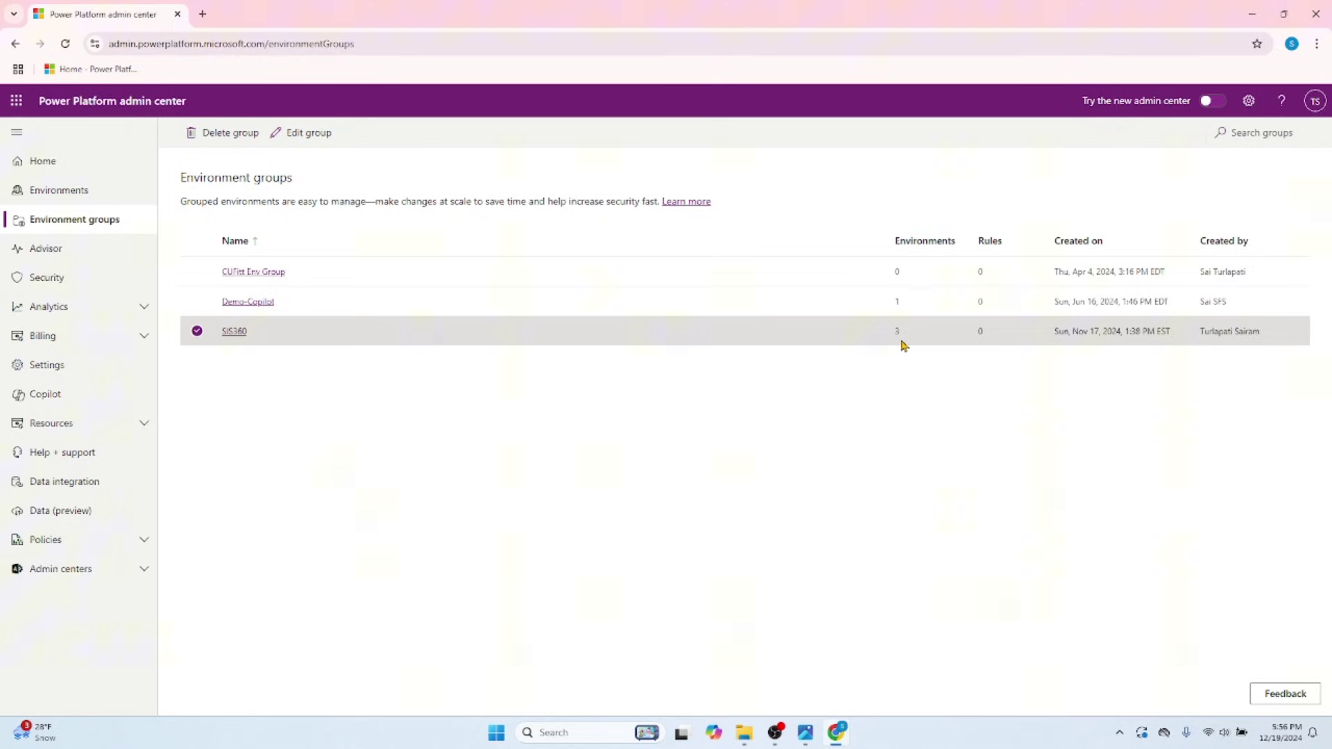
{"action": "left_click", "coordinate": [231, 334]}
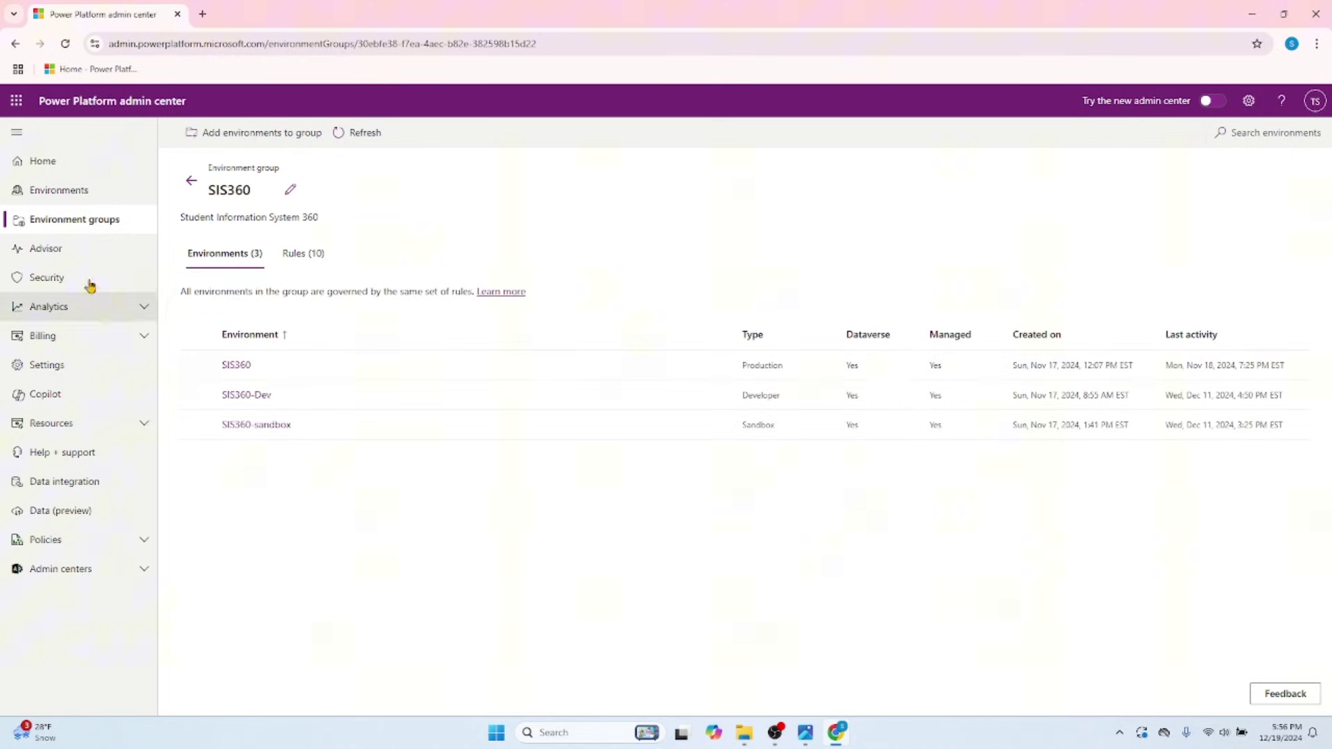
Review the Copilot Studio DLP recommendation in Advisor and check its action history
{"action": "left_click", "coordinate": [56, 260]}
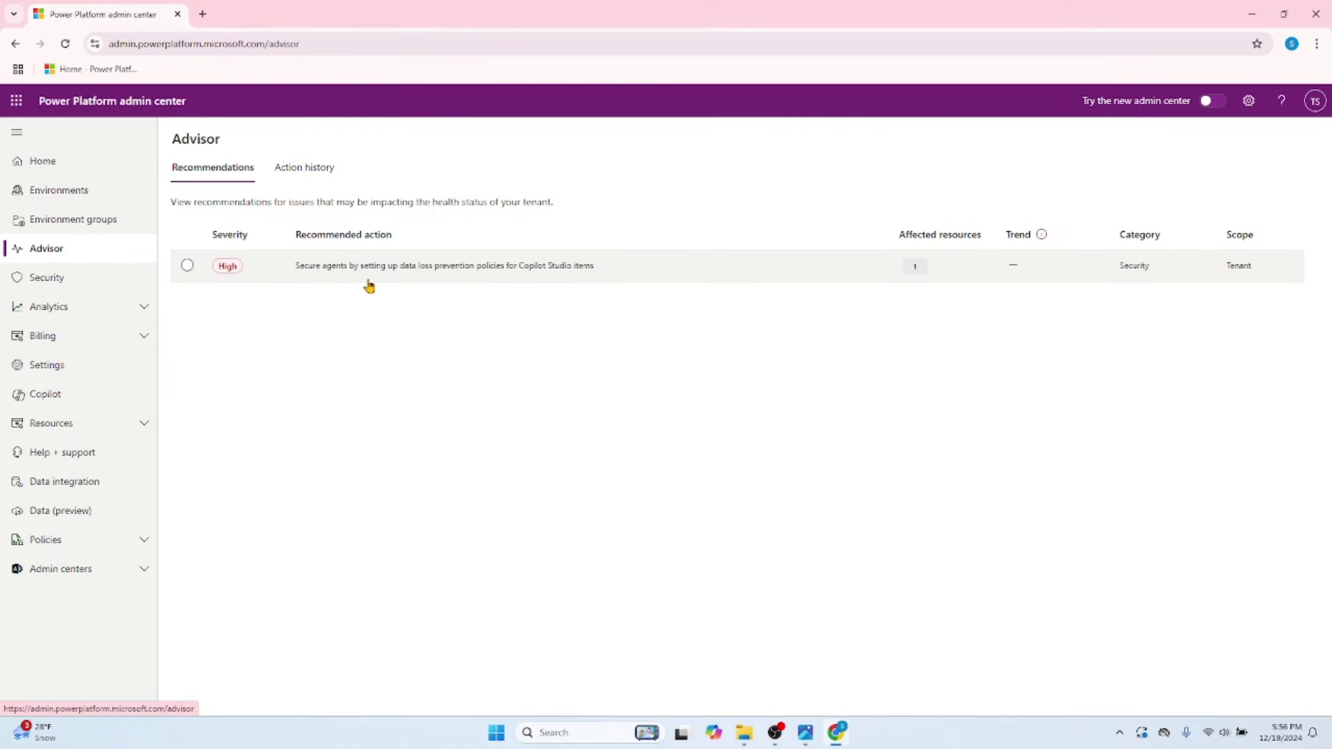
{"action": "left_click", "coordinate": [405, 276]}
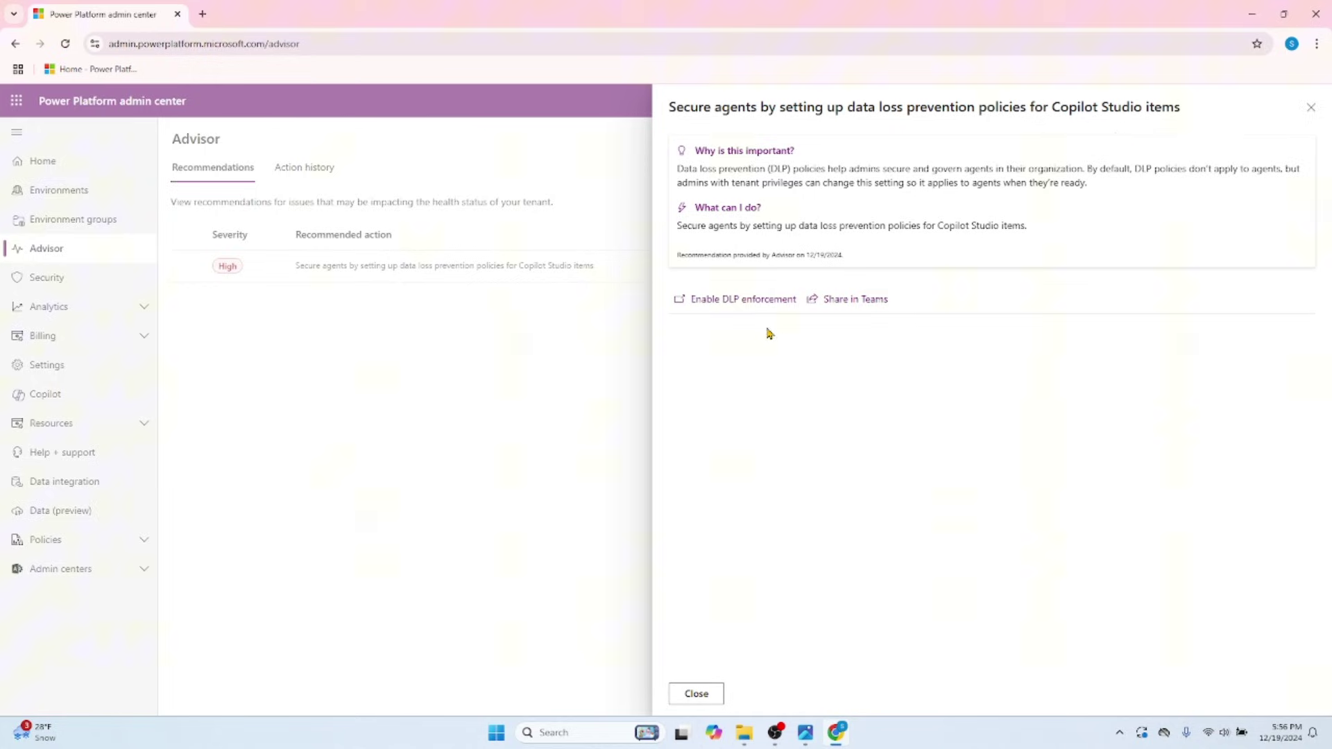
{"action": "left_click", "coordinate": [700, 693]}
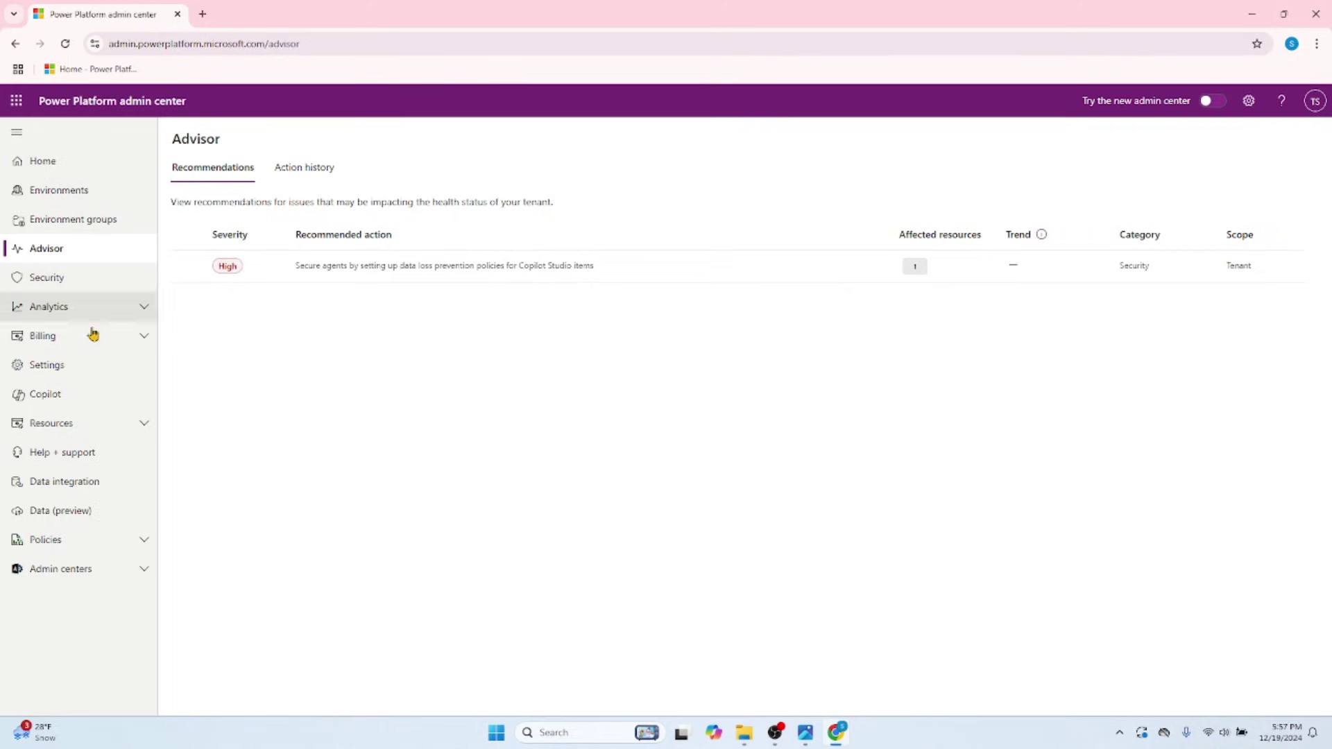
{"action": "left_click", "coordinate": [305, 178]}
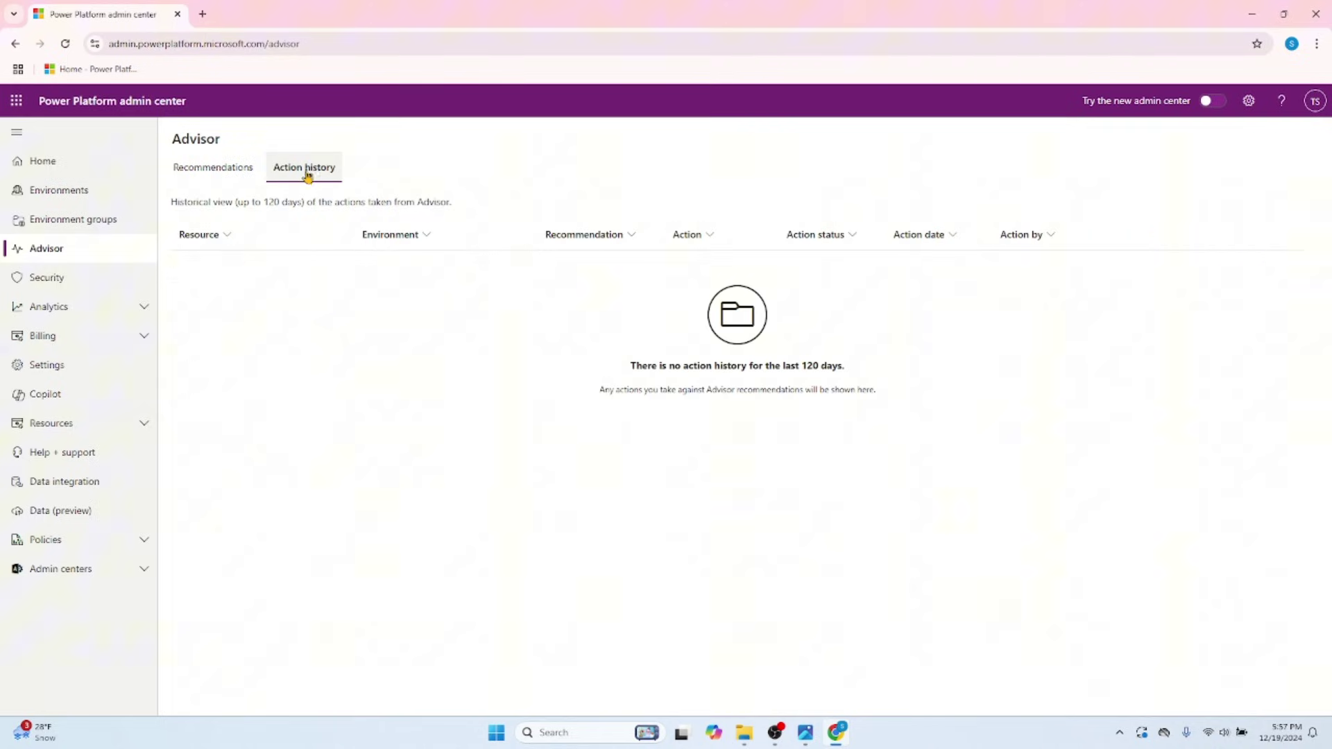
{"action": "left_click", "coordinate": [220, 167]}
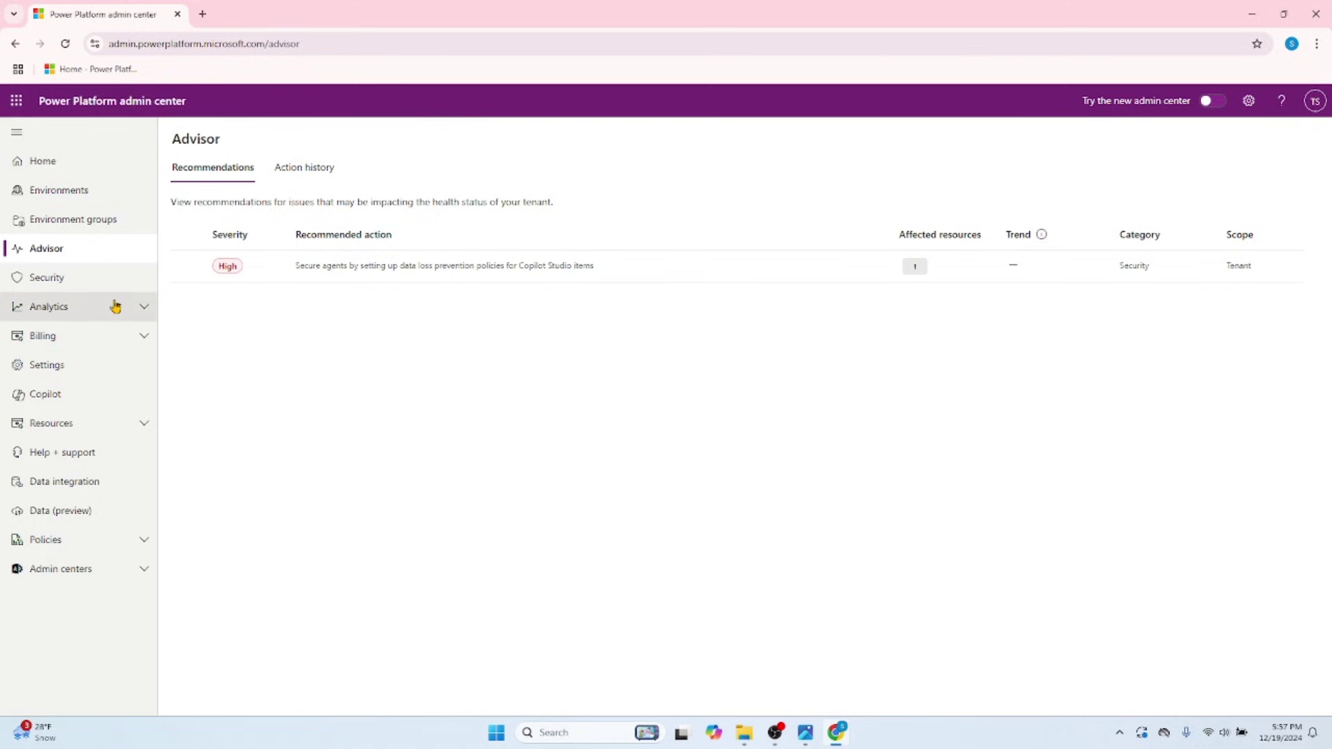
Review Security's Network security, Access controls (Tenant isolation unchanged), Threat detection and Compliance pages
{"action": "left_click", "coordinate": [72, 288]}
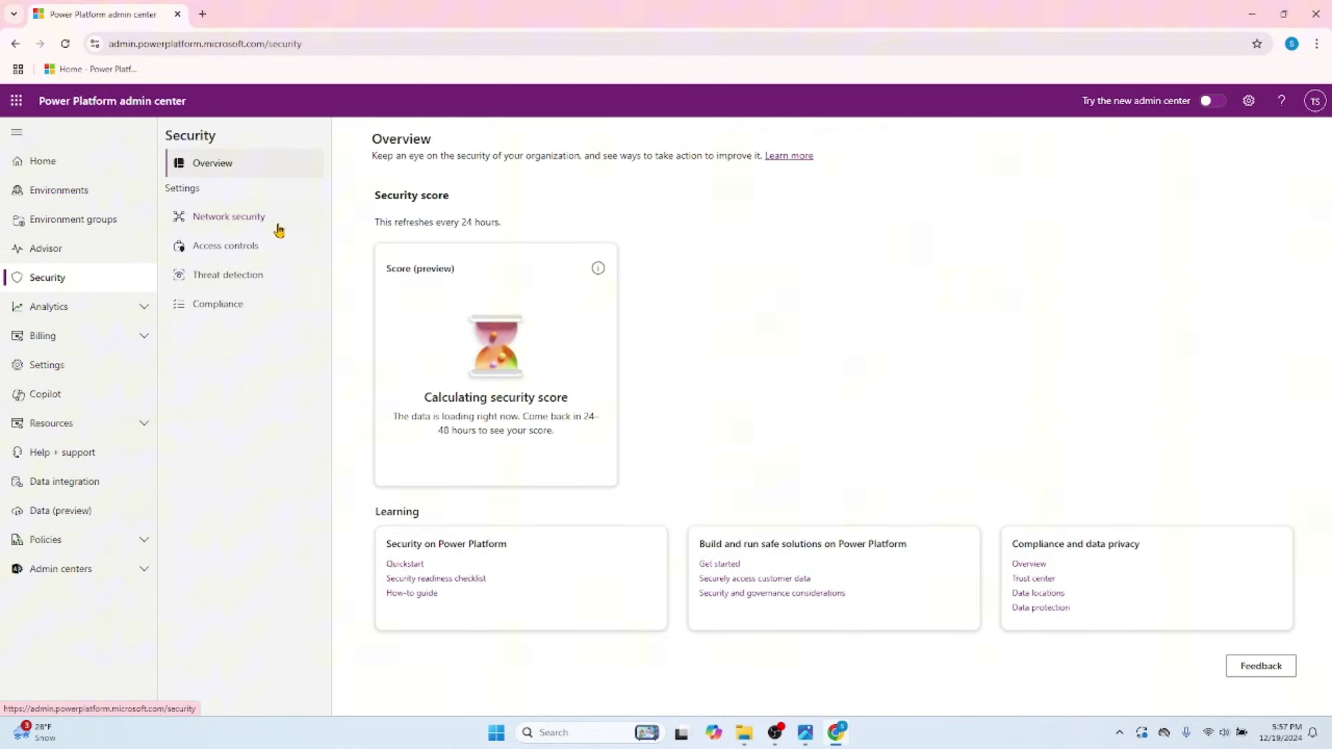
{"action": "left_click", "coordinate": [240, 218]}
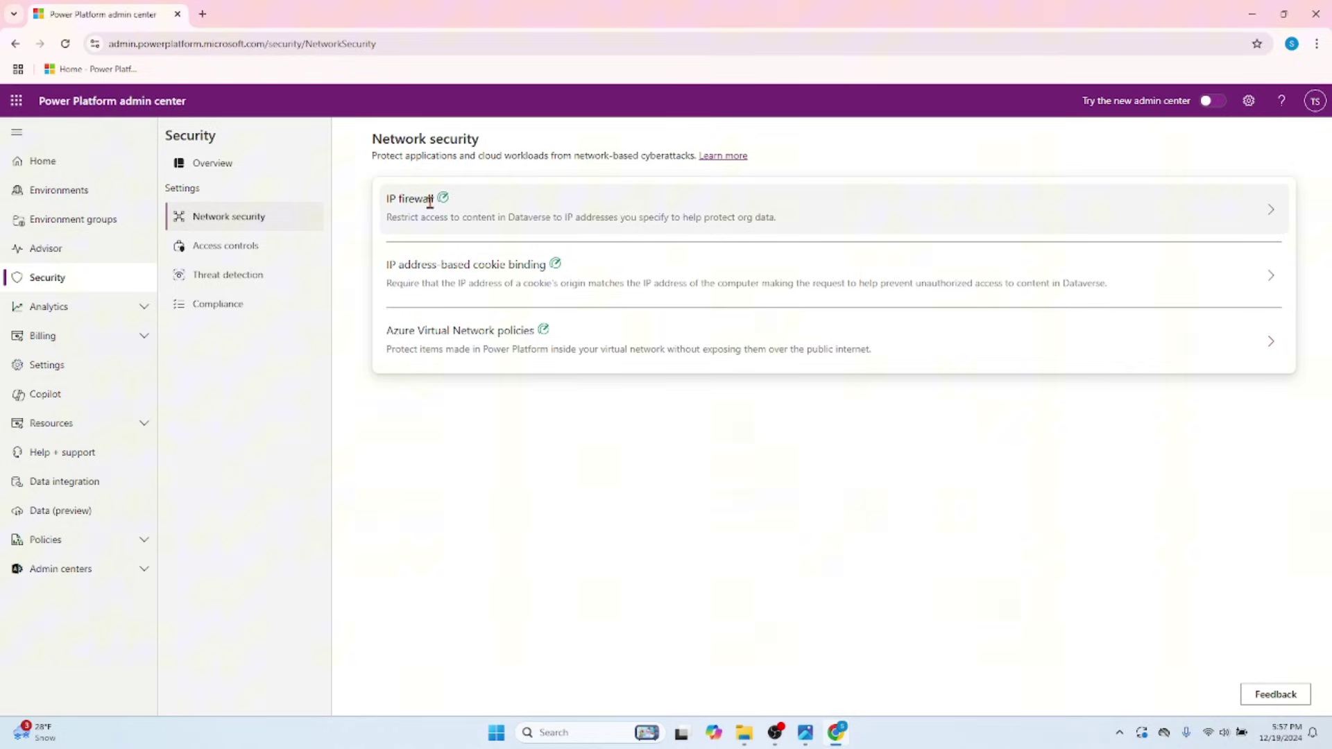
{"action": "left_click", "coordinate": [241, 249]}
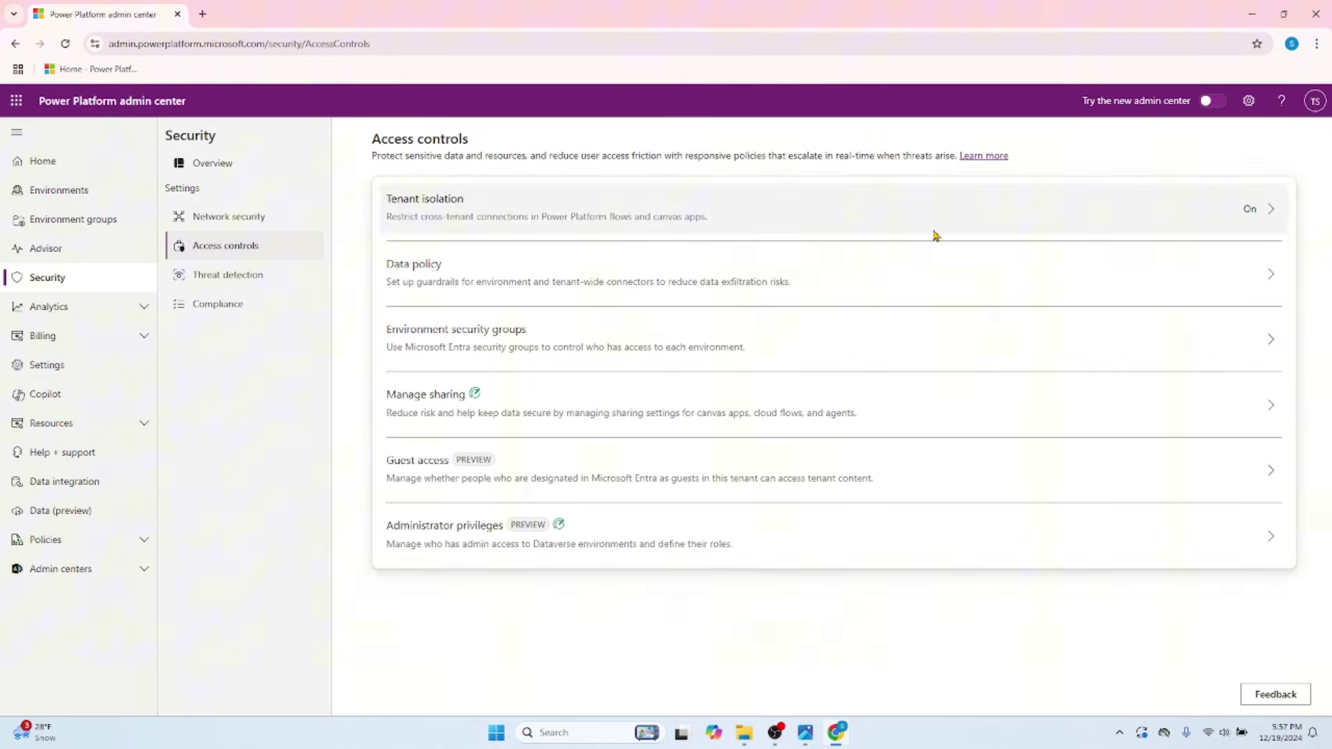
{"action": "left_click", "coordinate": [1268, 220]}
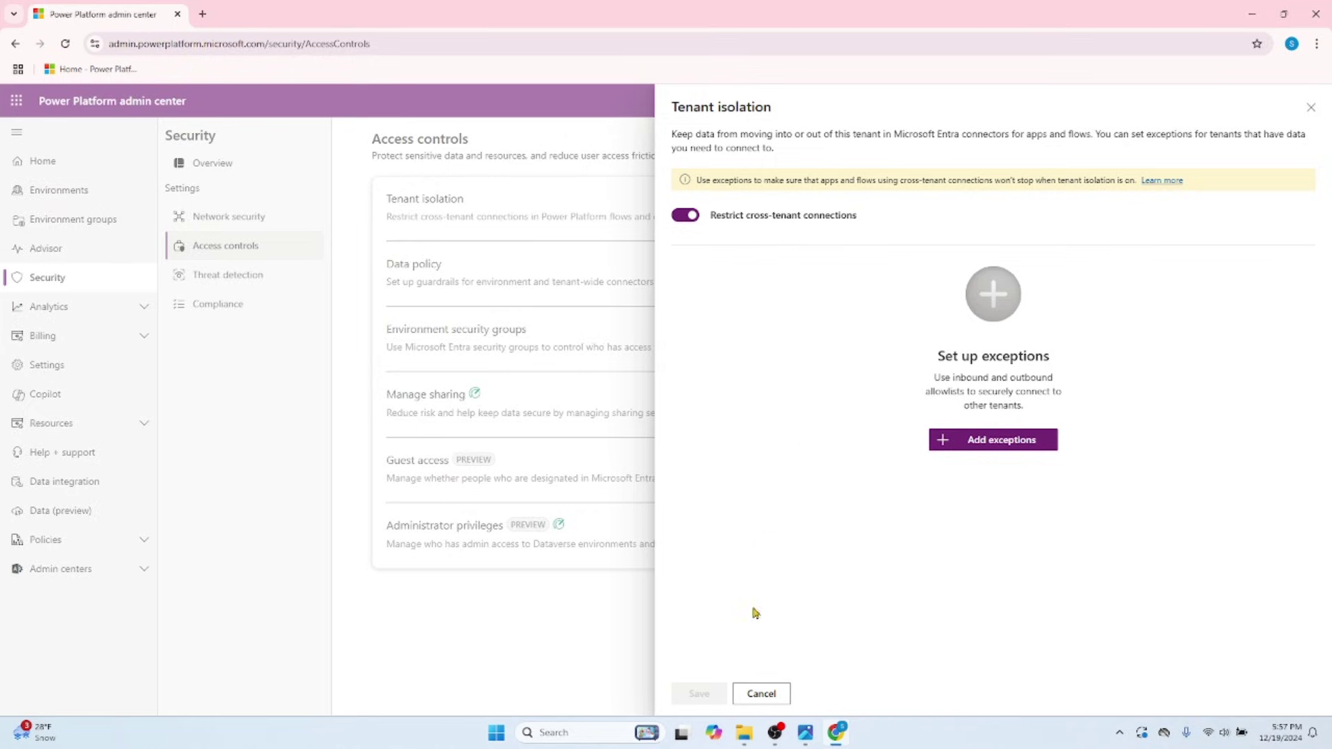
{"action": "left_click", "coordinate": [763, 696]}
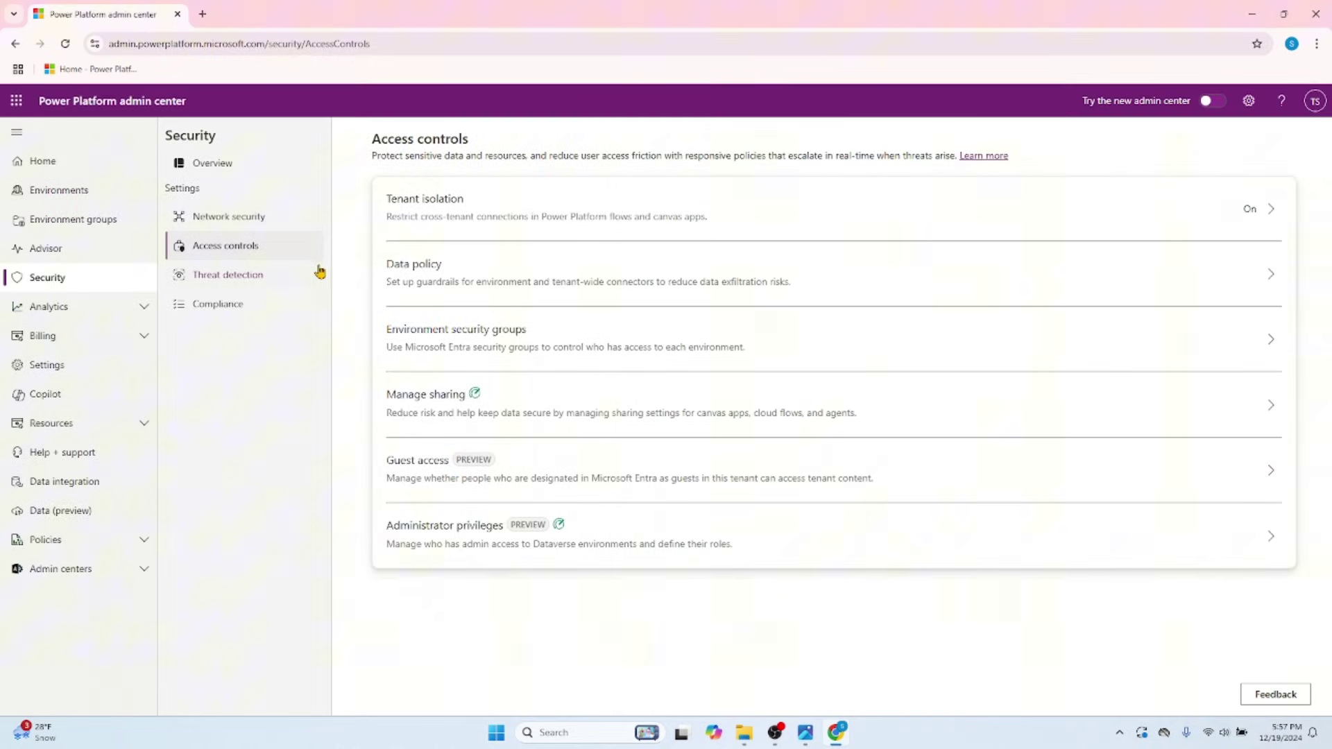
{"action": "left_click", "coordinate": [252, 274]}
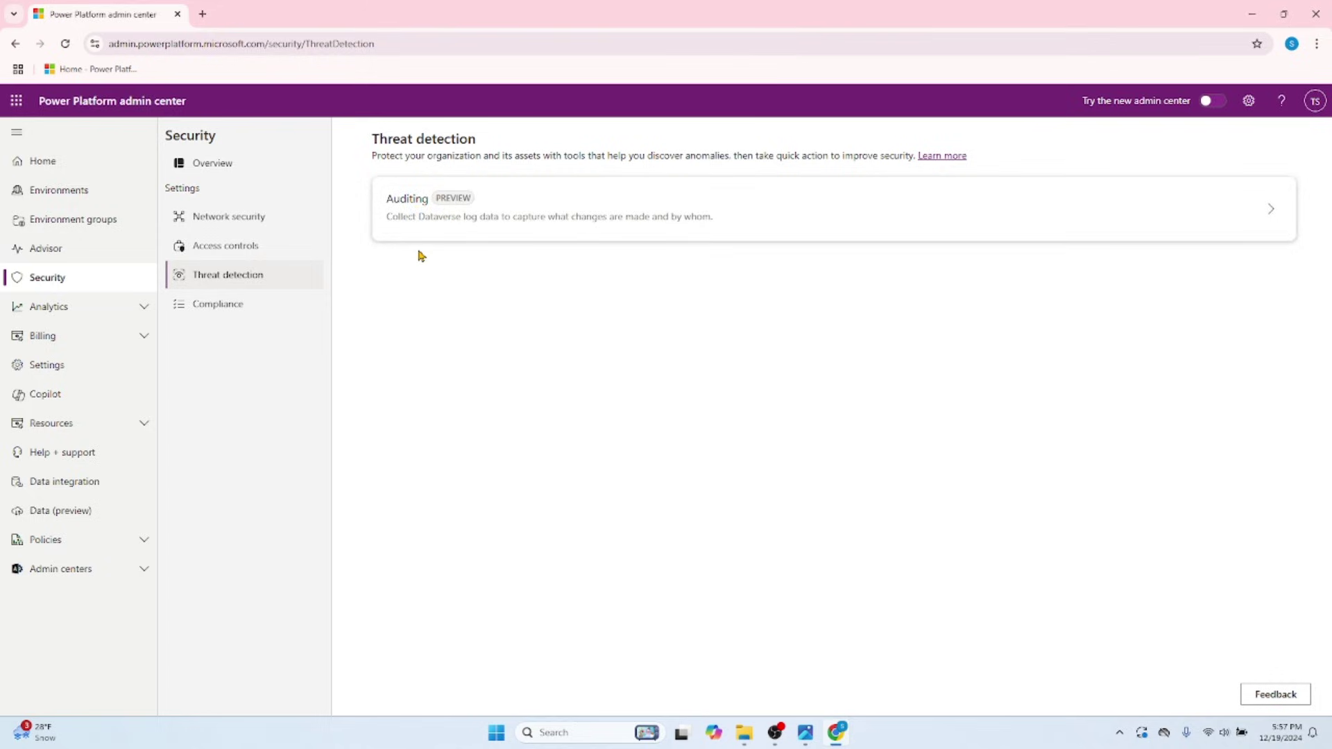
{"action": "left_click", "coordinate": [212, 311]}
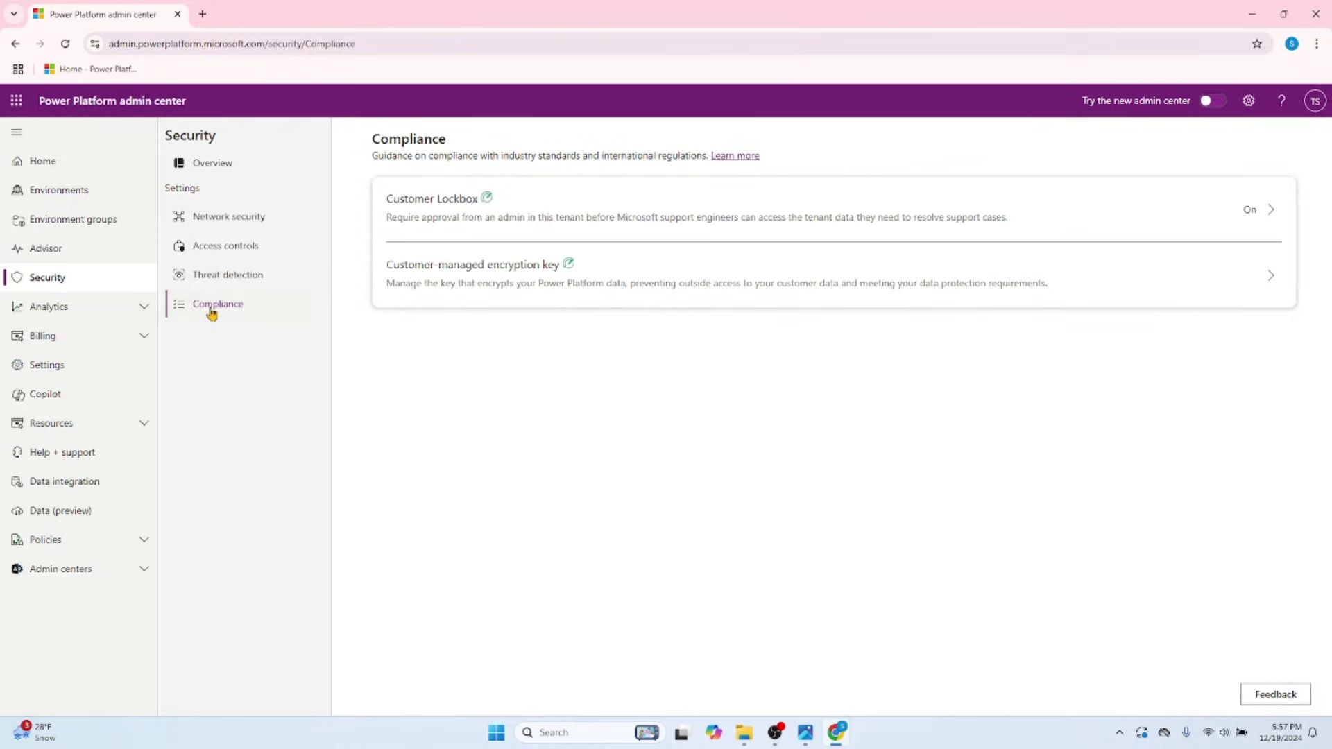
Review the Dataverse analytics reports: active users, access mode, entity usage, system jobs, plug-ins, API calls, mailbox usage
{"action": "left_click", "coordinate": [88, 310]}
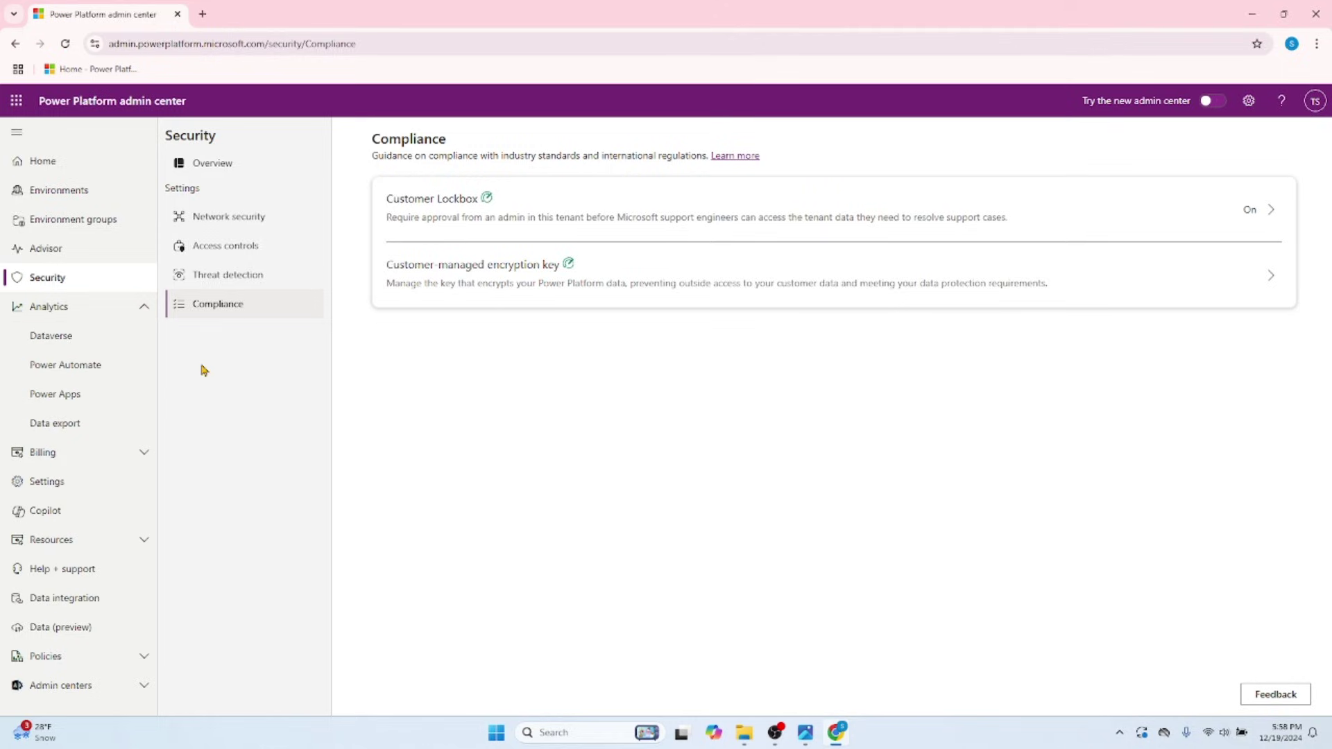
{"action": "left_click", "coordinate": [114, 340]}
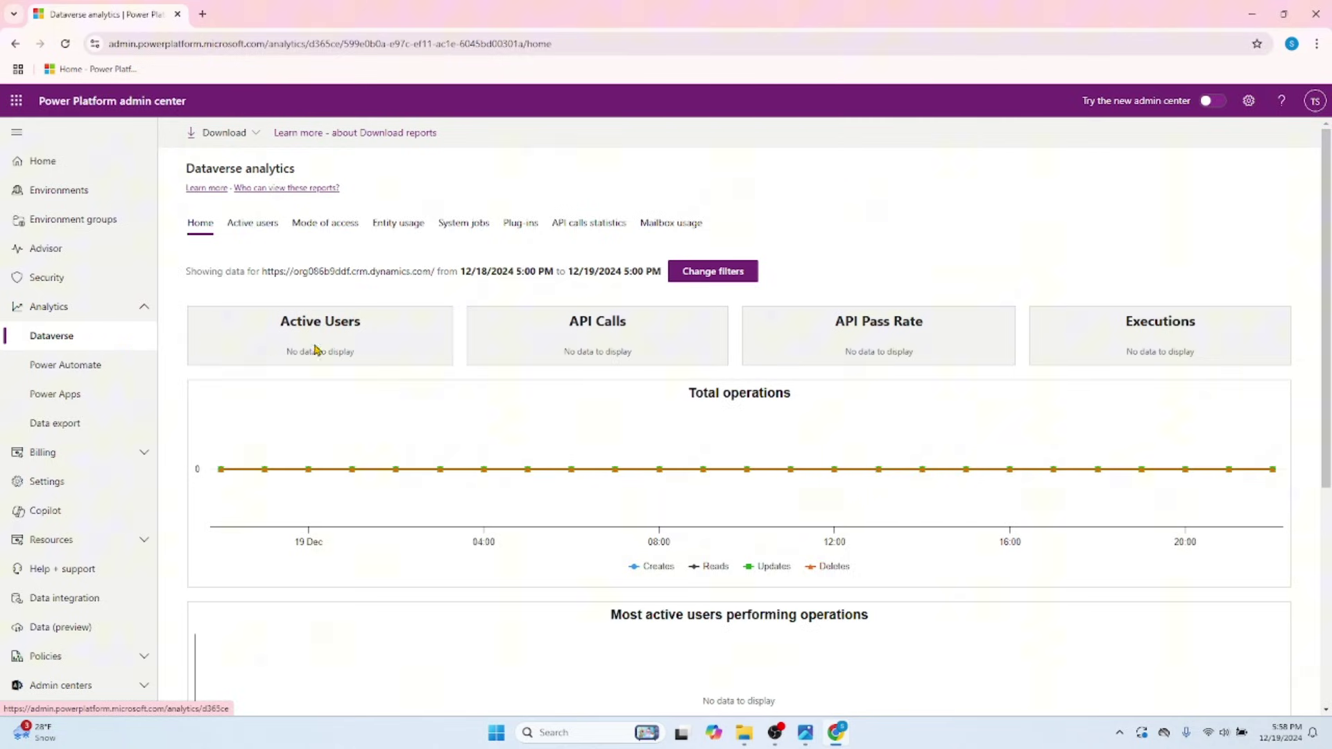
{"action": "left_click", "coordinate": [243, 232]}
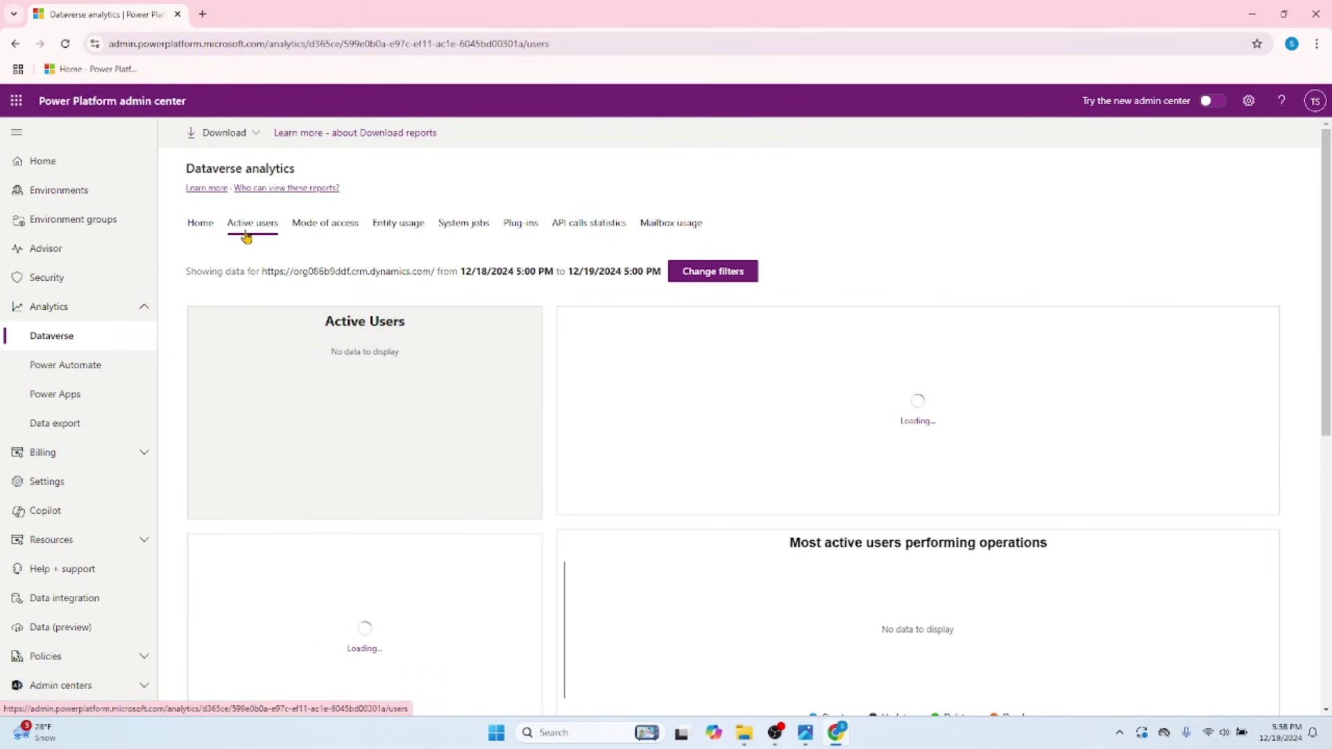
{"action": "left_click", "coordinate": [322, 231]}
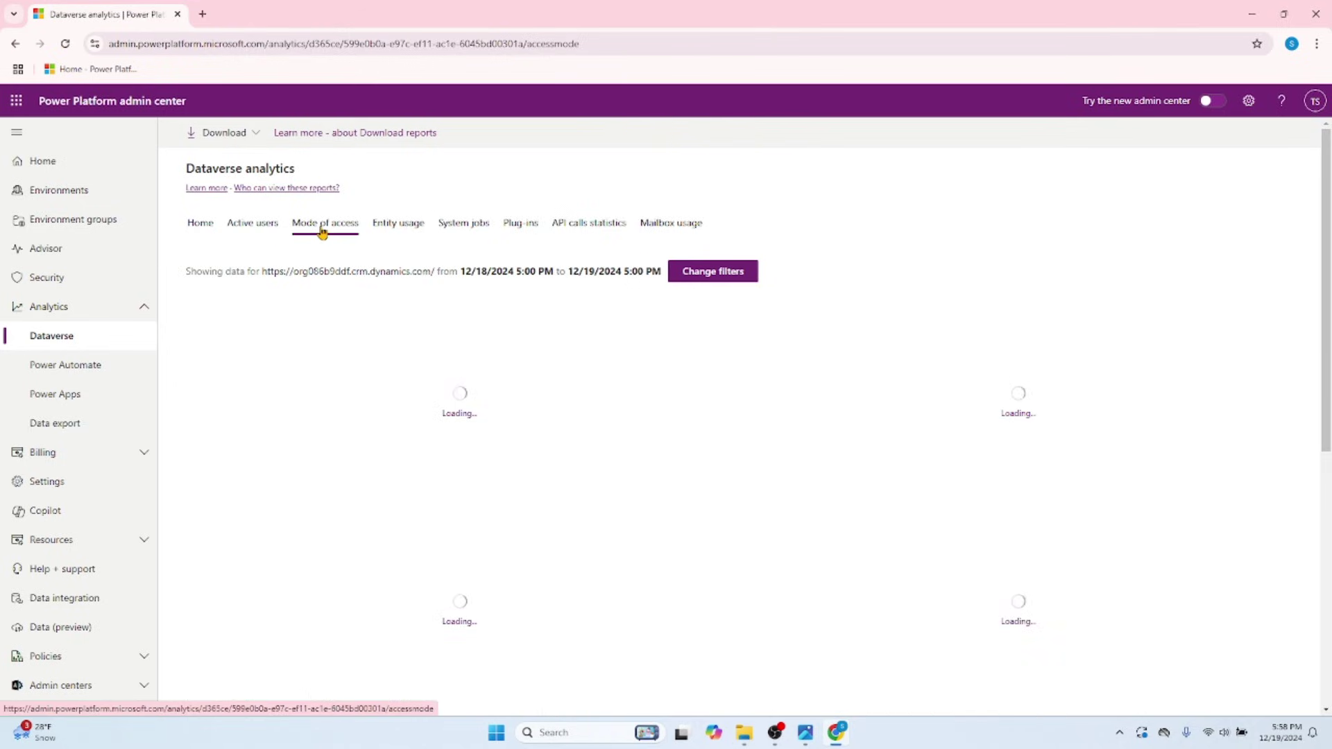
{"action": "left_click", "coordinate": [407, 237]}
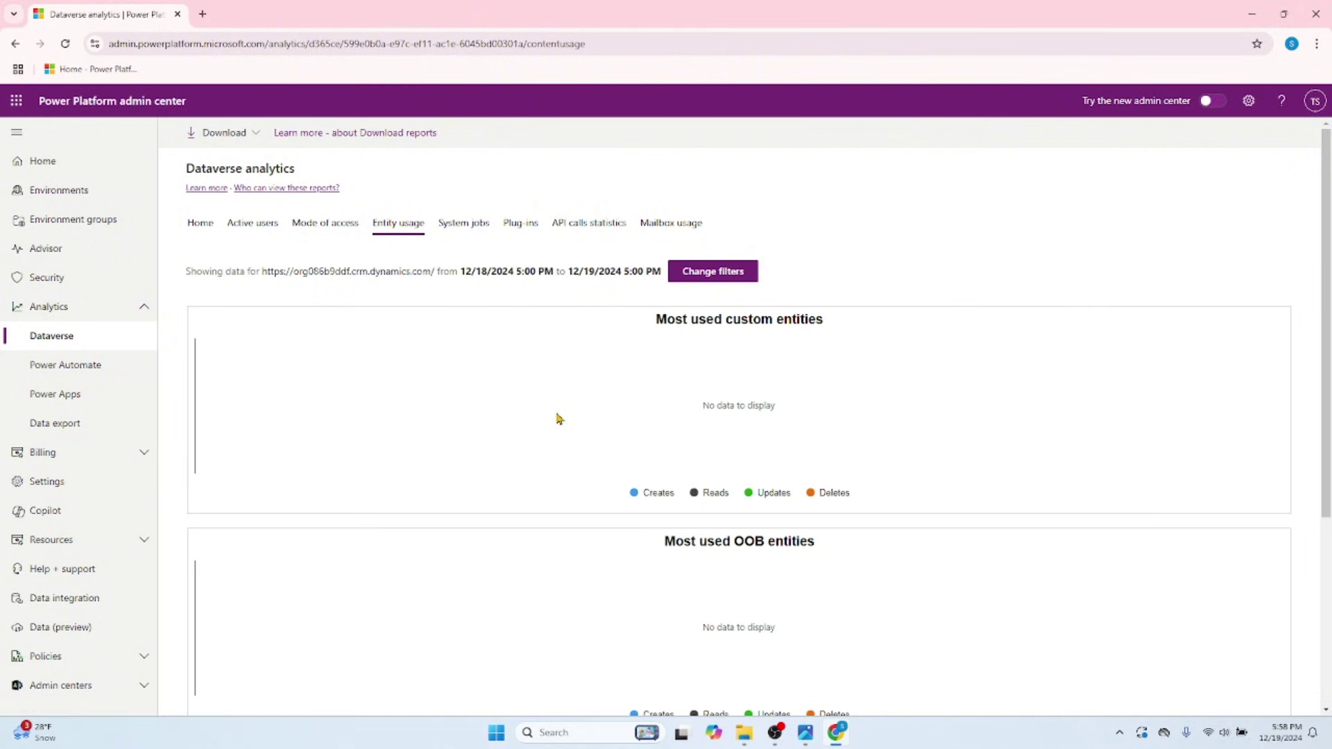
{"action": "scroll", "coordinate": [555, 419], "scroll_direction": "down", "scroll_amount": 4}
{"action": "scroll", "coordinate": [559, 419], "scroll_direction": "up", "scroll_amount": 4}
{"action": "left_click", "coordinate": [457, 228]}
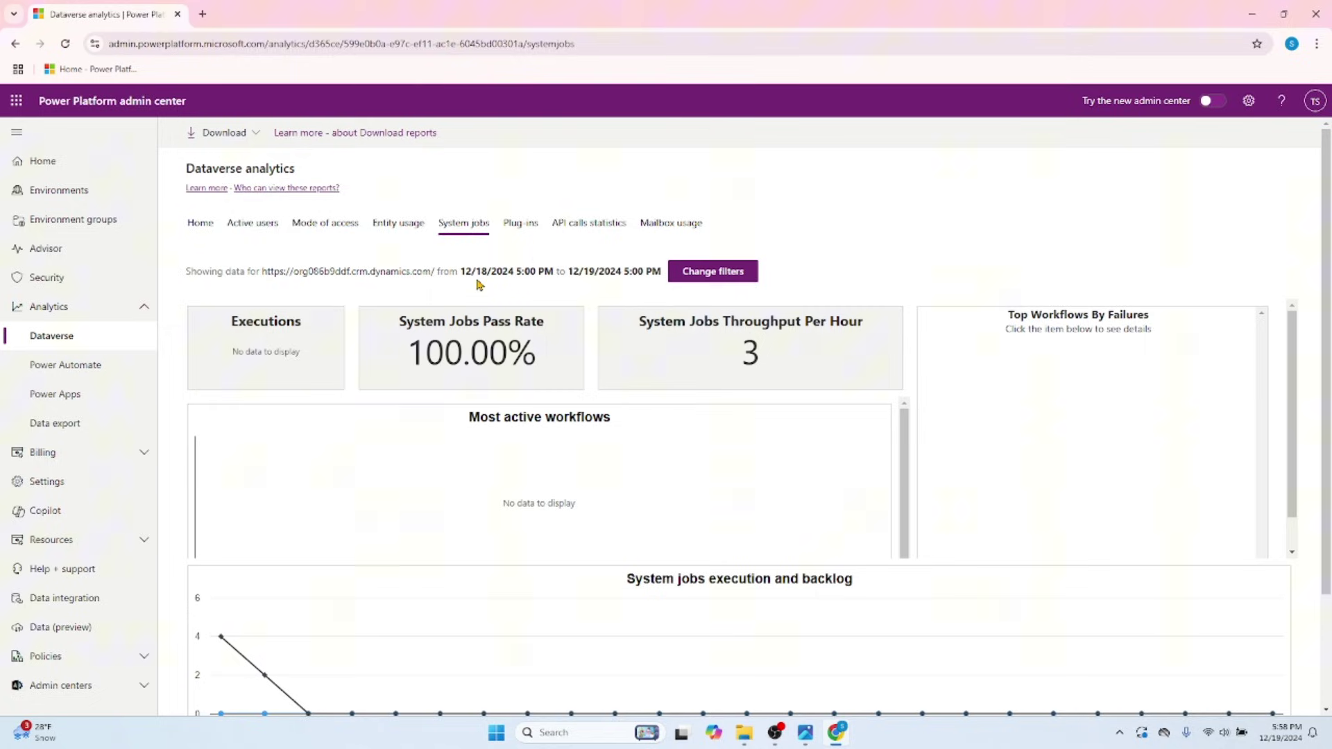
{"action": "left_click", "coordinate": [520, 229]}
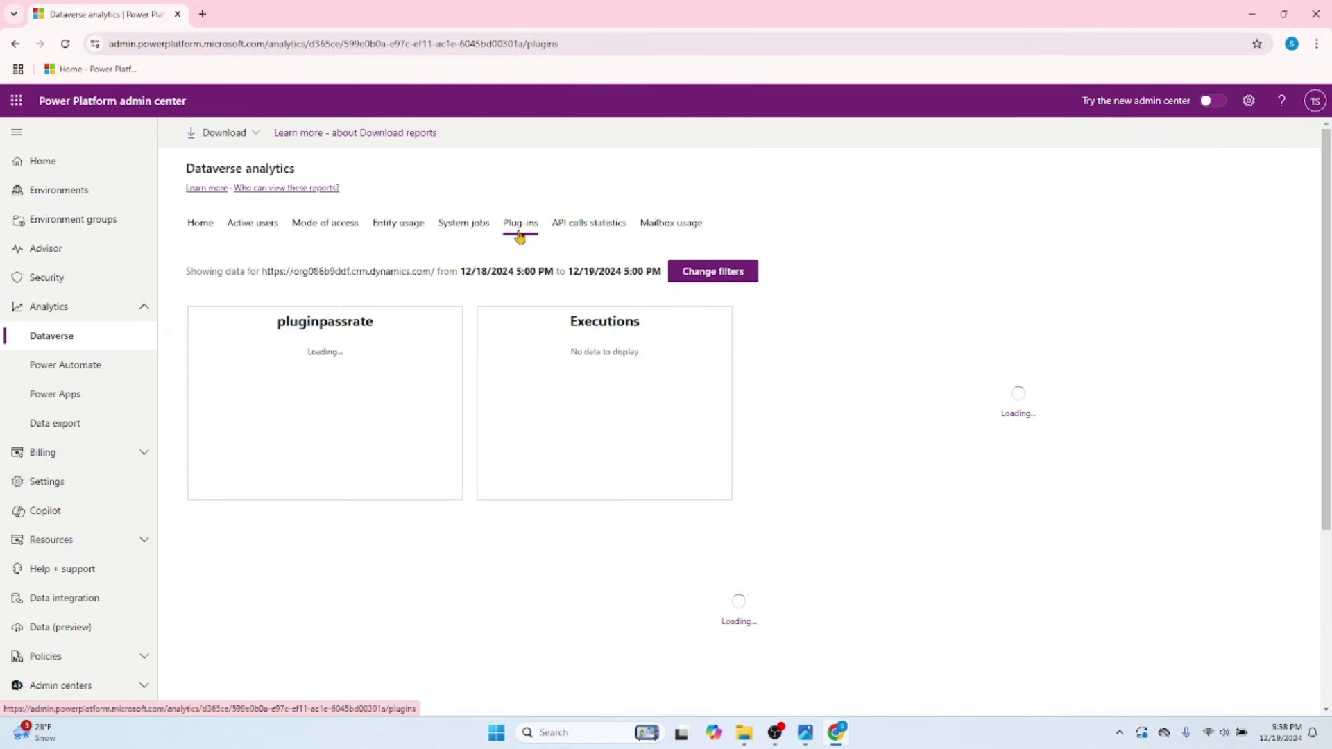
{"action": "left_click", "coordinate": [583, 230]}
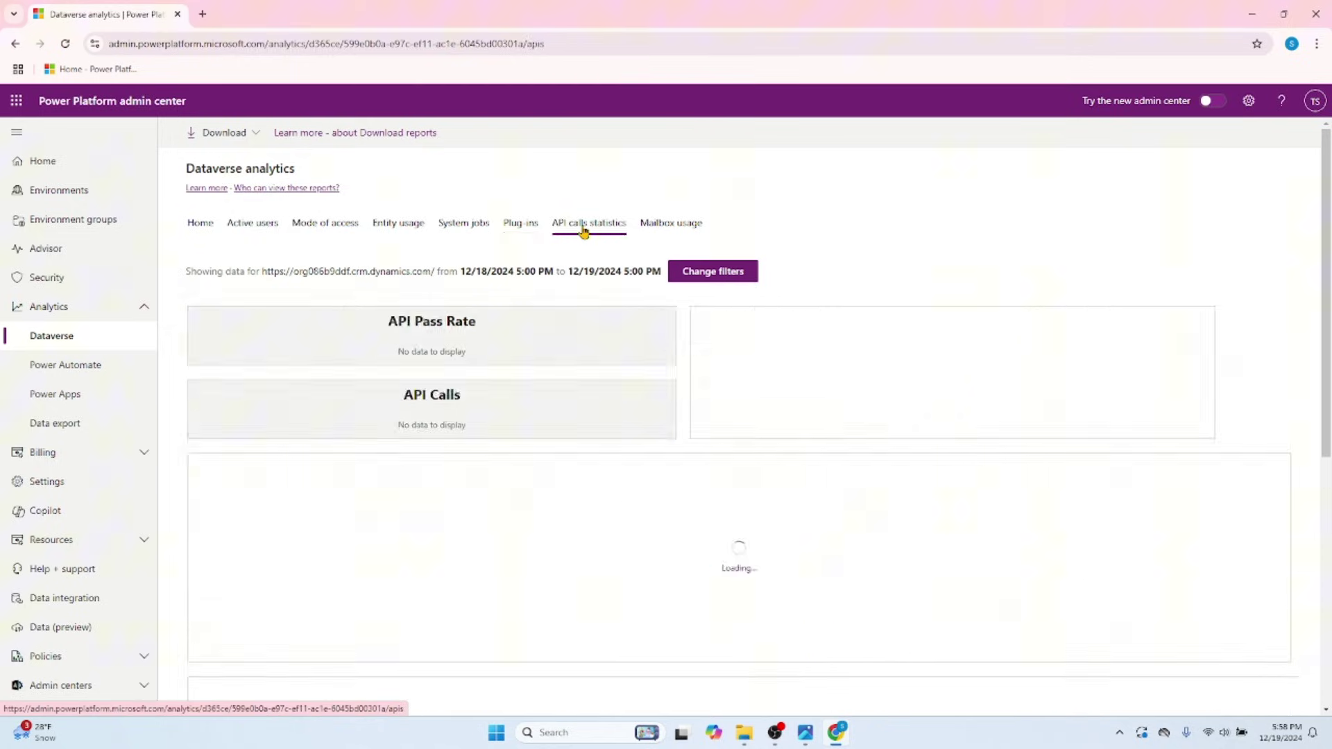
{"action": "left_click", "coordinate": [656, 229]}
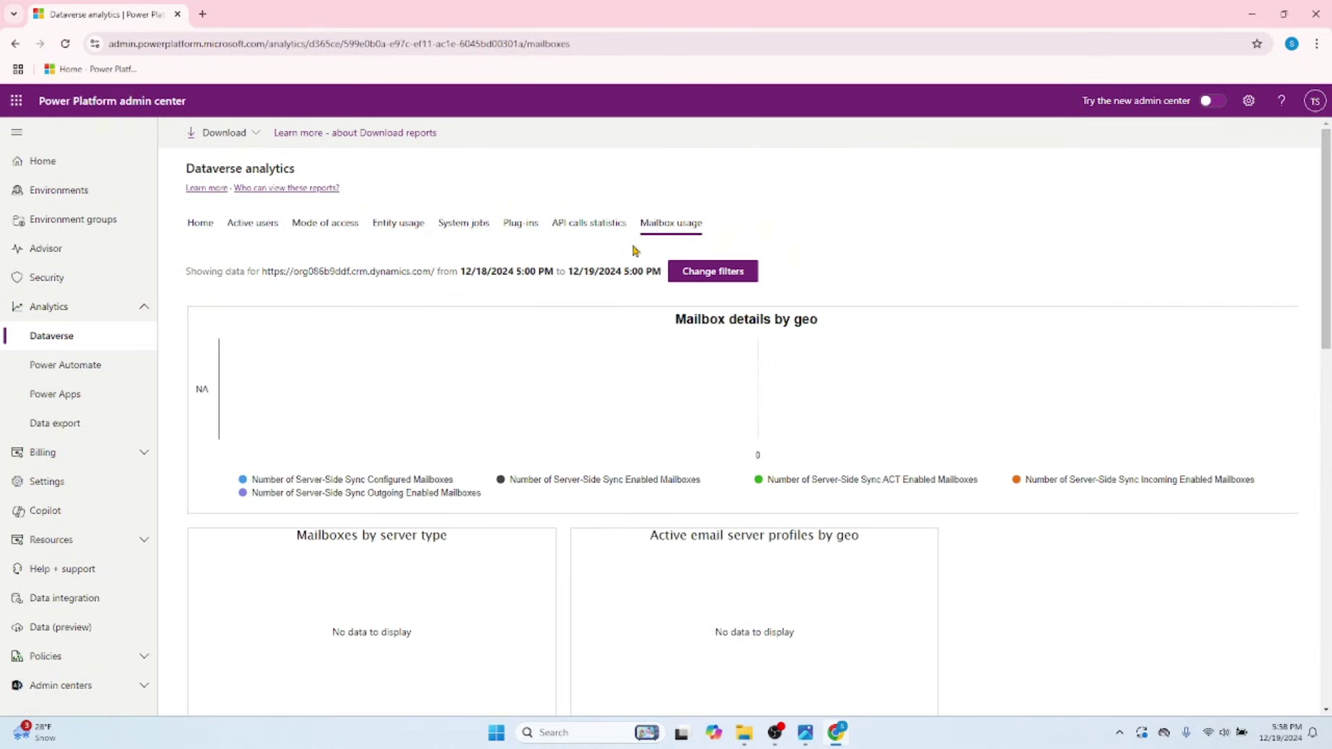
View Power Automate and Power Apps analytics, then Data export on App Insights, and collapse Analytics
{"action": "left_click", "coordinate": [93, 367]}
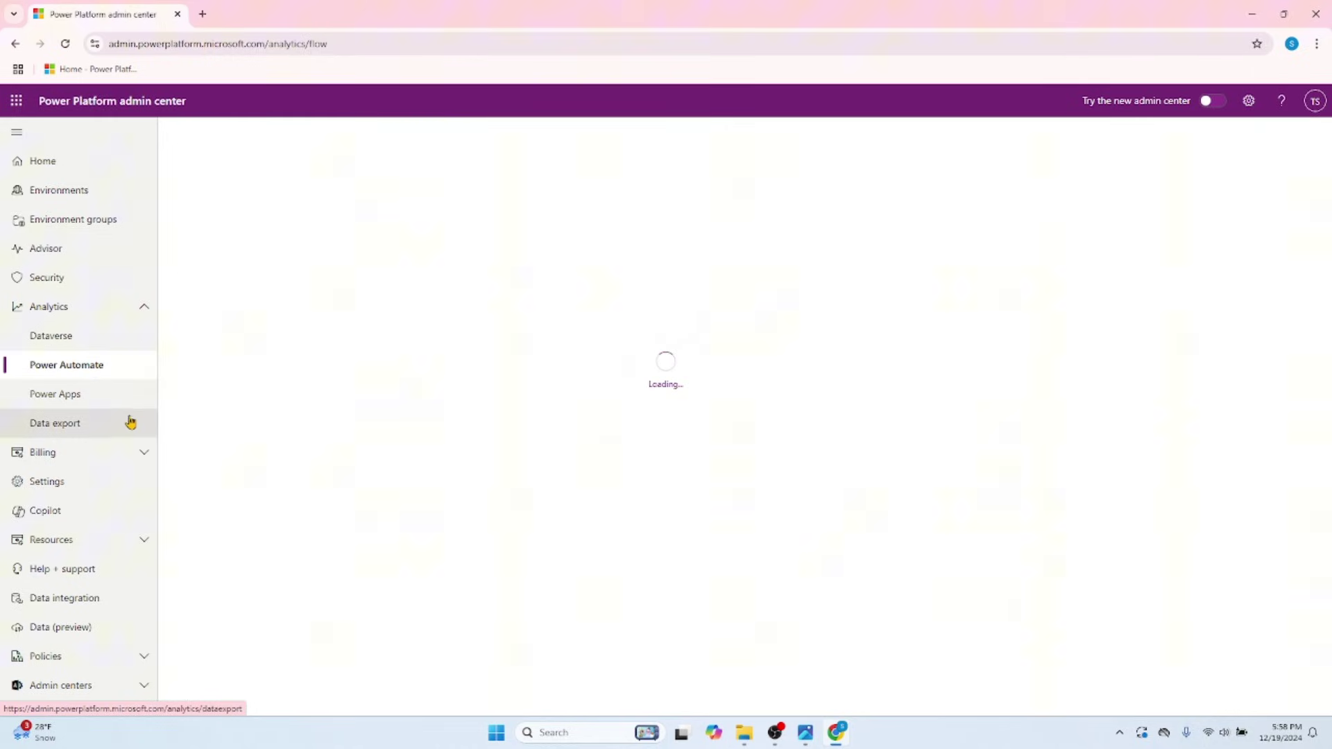
{"action": "left_click", "coordinate": [70, 397]}
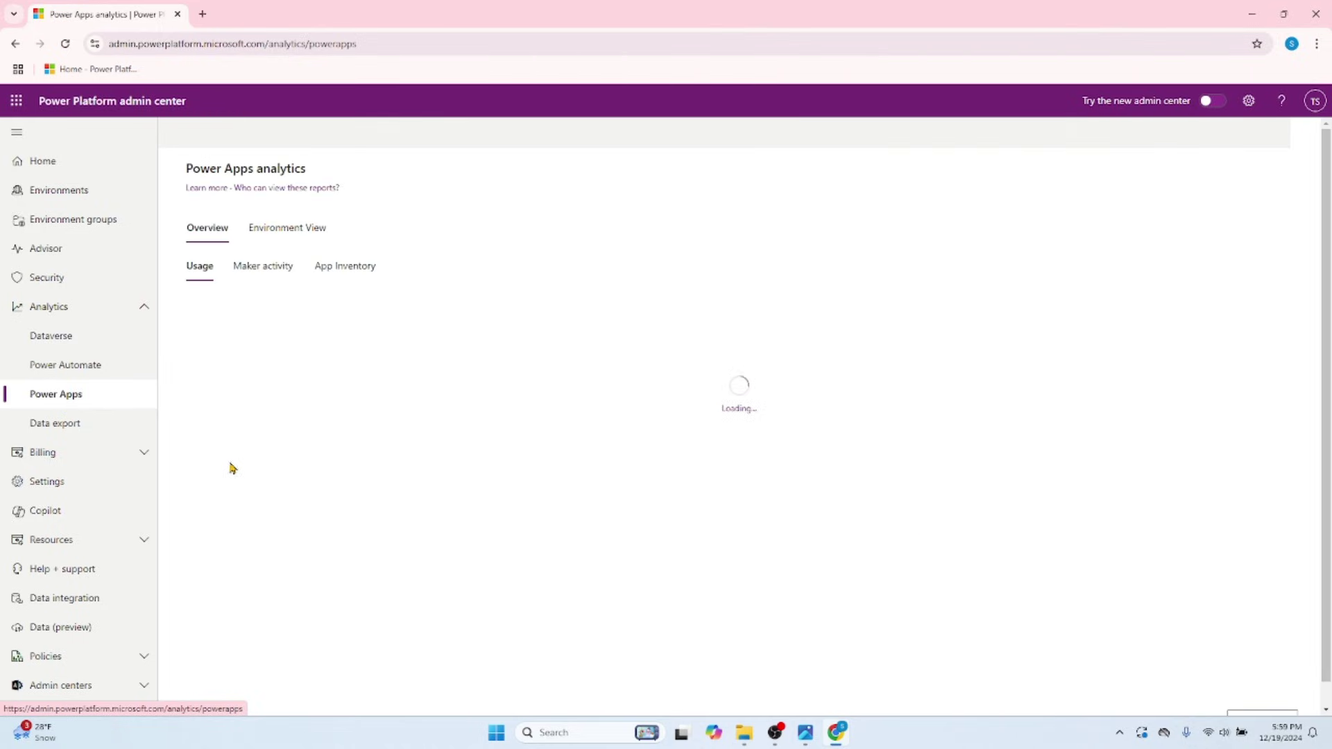
{"action": "left_click", "coordinate": [71, 435]}
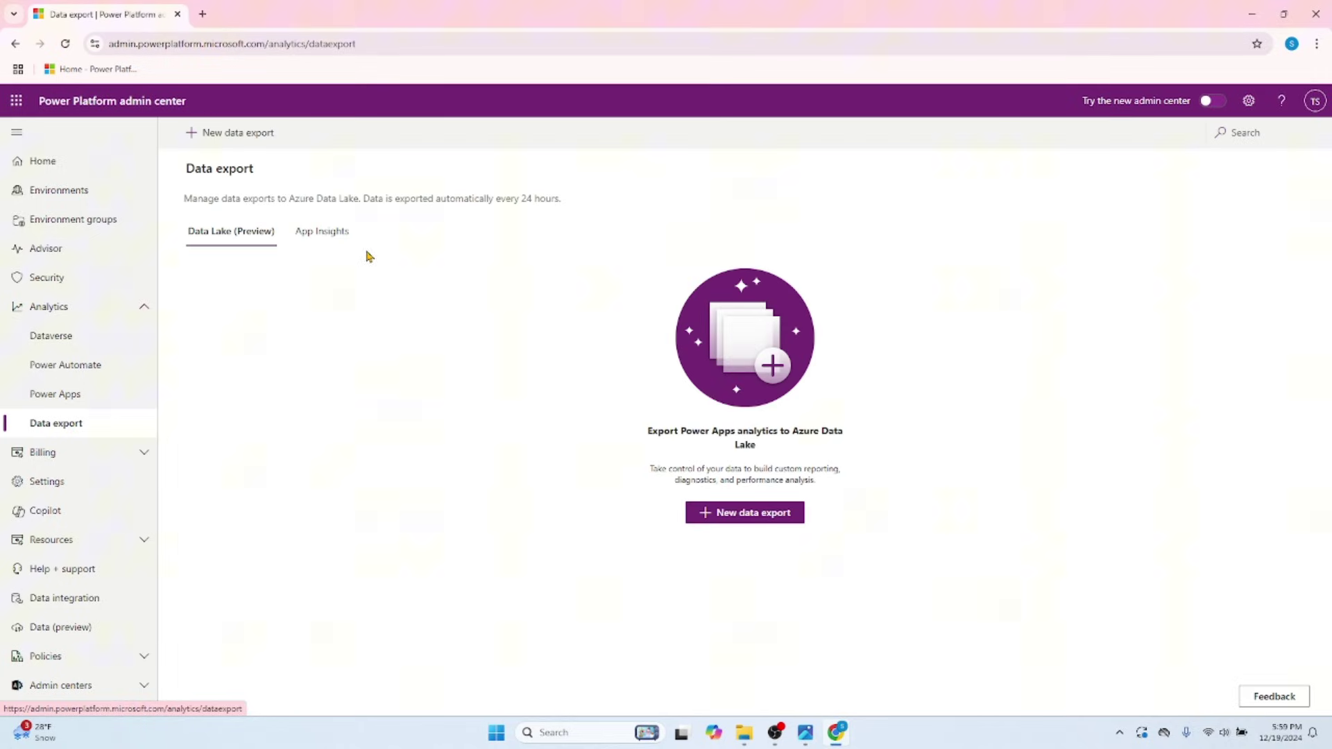
{"action": "left_click", "coordinate": [329, 241]}
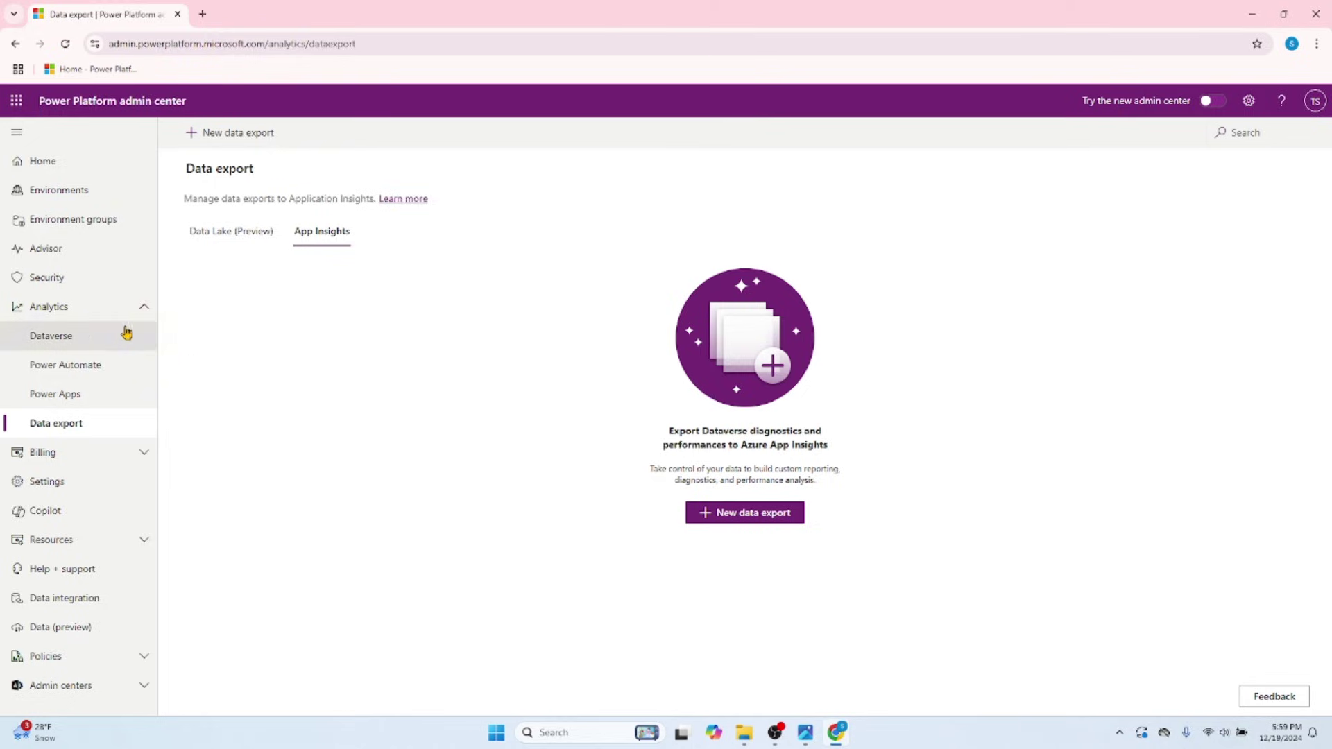
{"action": "left_click", "coordinate": [142, 309]}
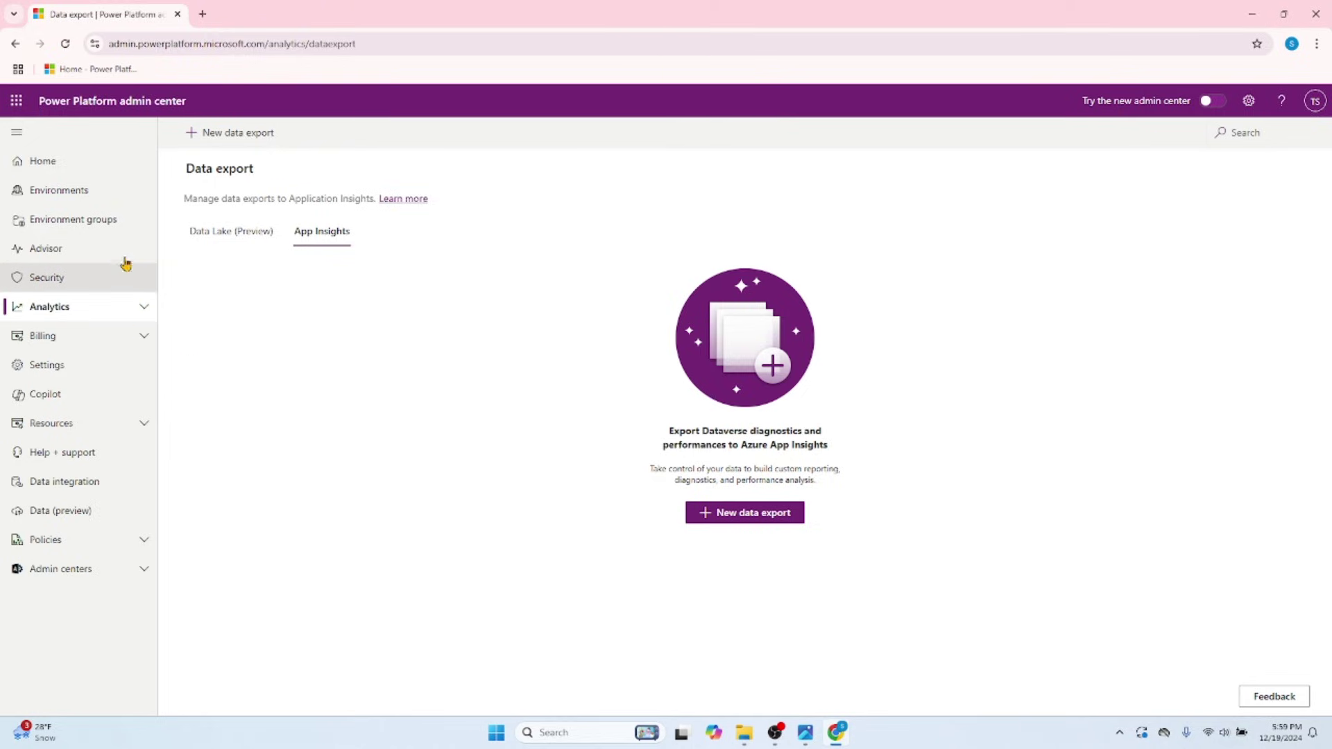
Check the Power Automate and Power Pages license summaries, turning on migration view for MAU consumption
{"action": "left_click", "coordinate": [144, 337]}
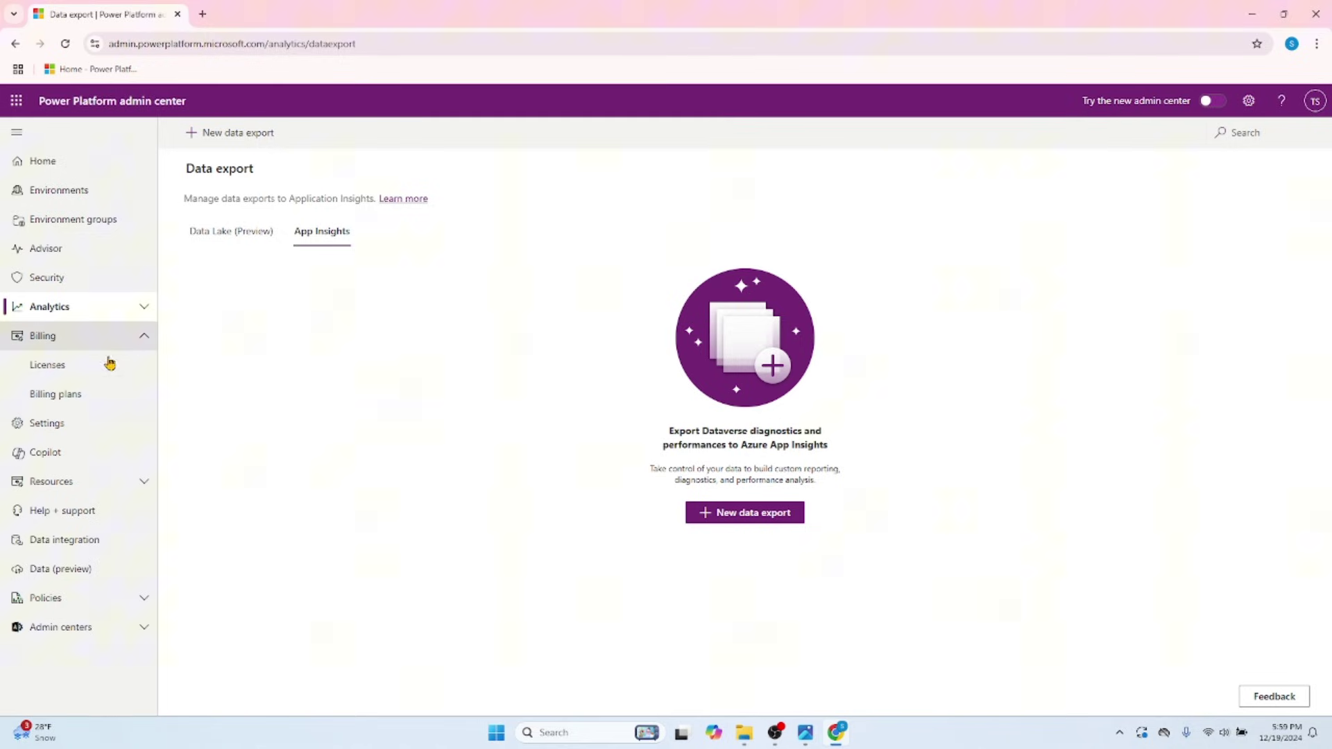
{"action": "left_click", "coordinate": [104, 366]}
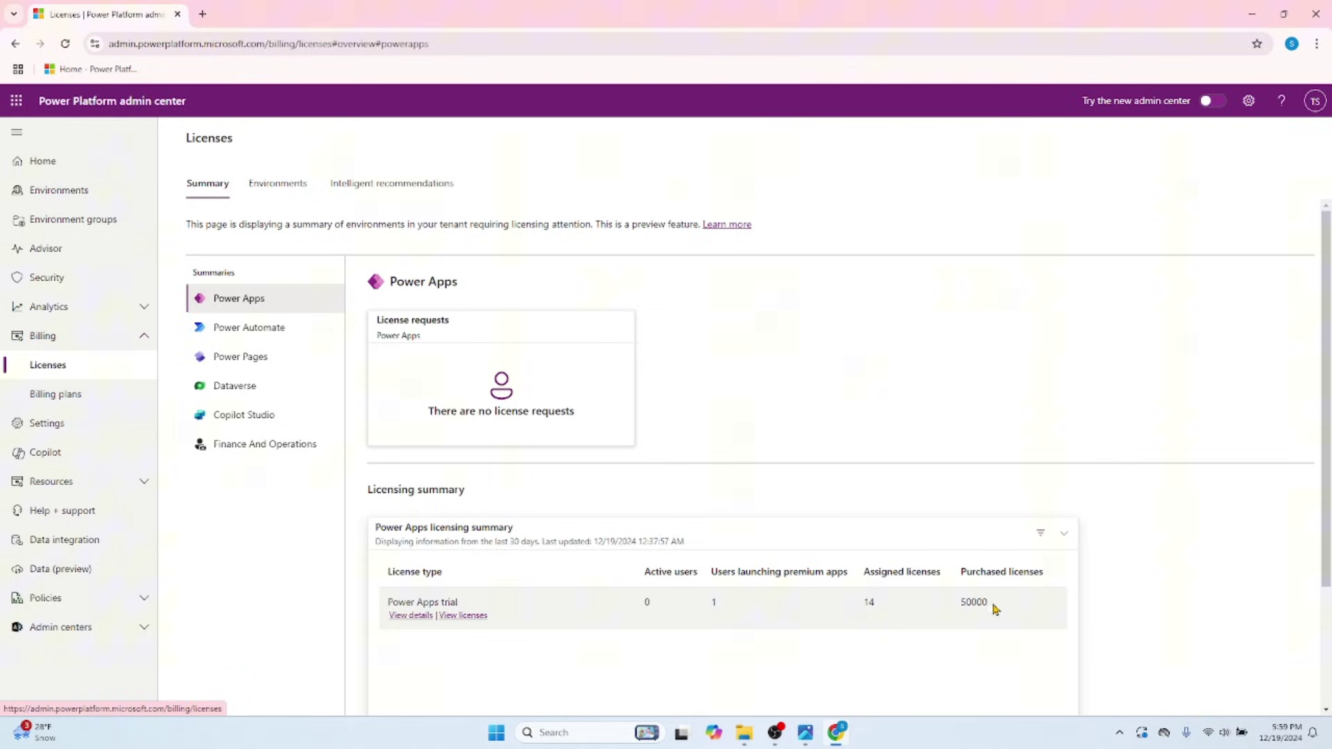
{"action": "left_click", "coordinate": [269, 336]}
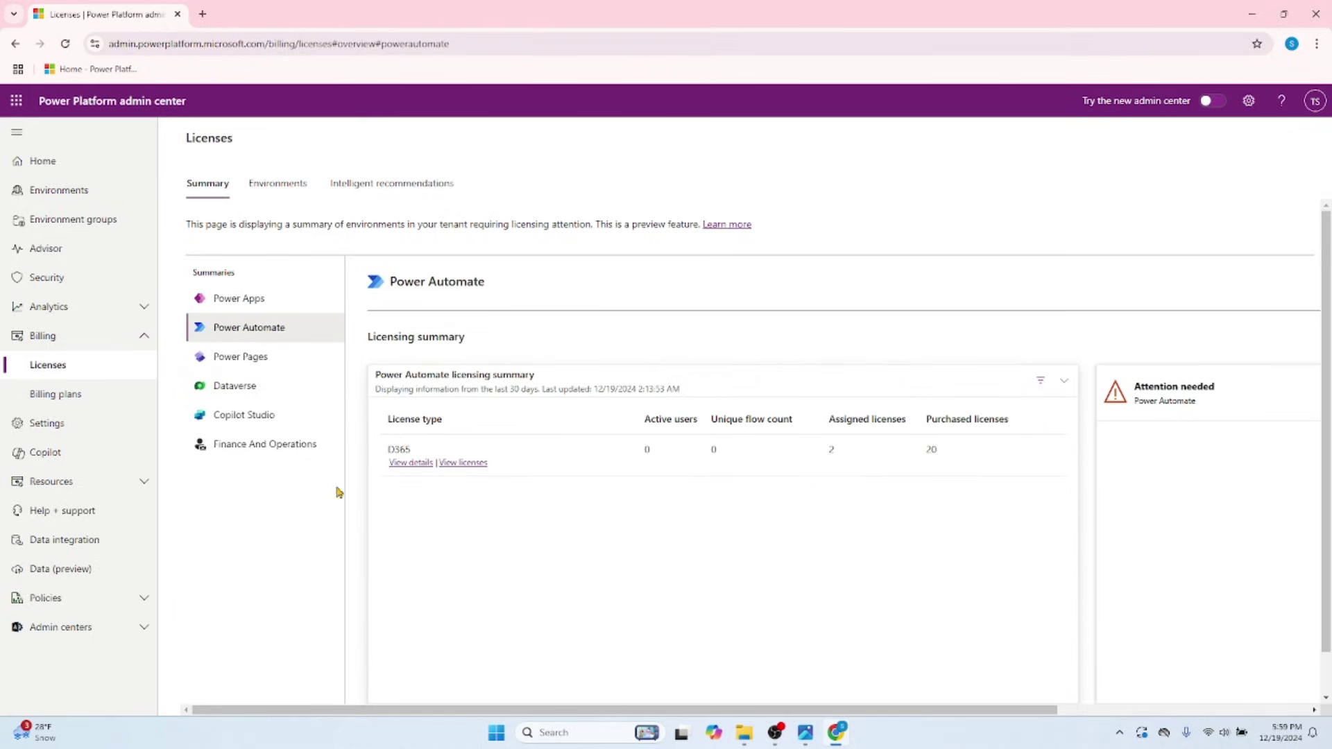
{"action": "left_click", "coordinate": [229, 358]}
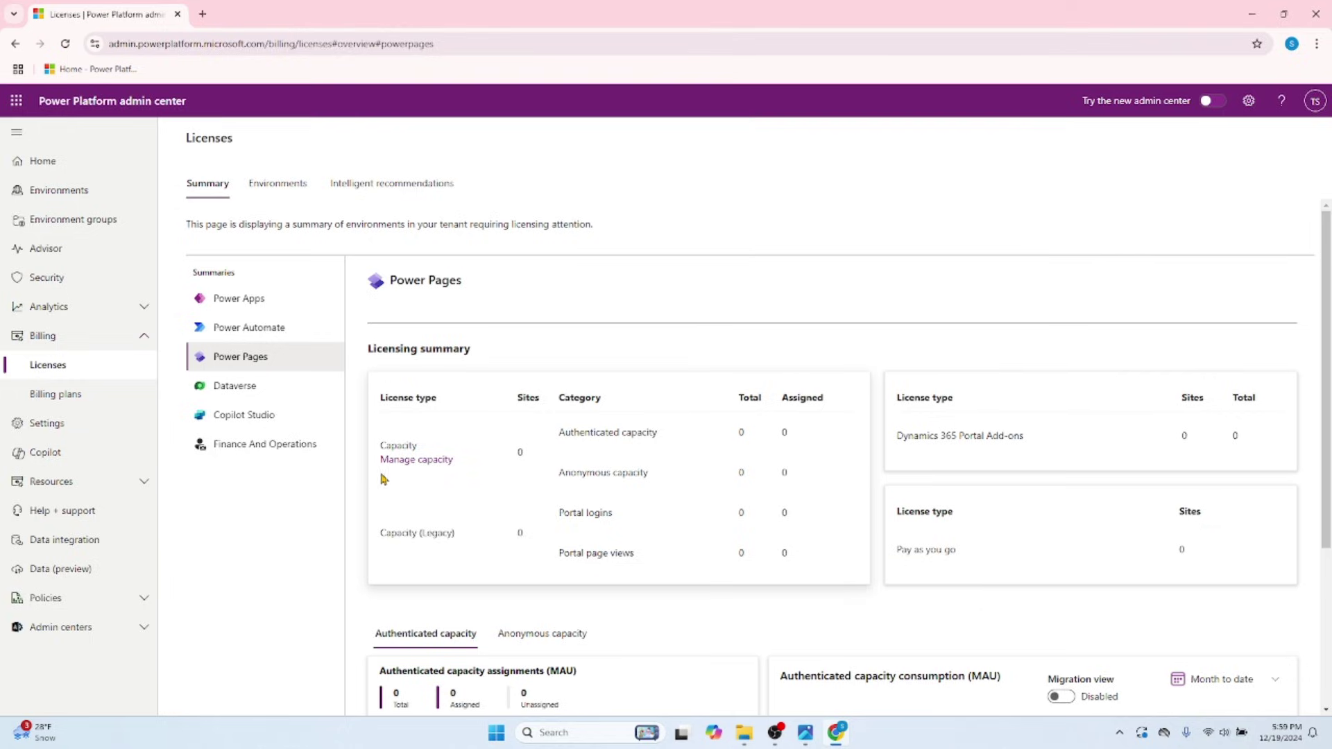
{"action": "scroll", "coordinate": [360, 491], "scroll_direction": "down", "scroll_amount": 3}
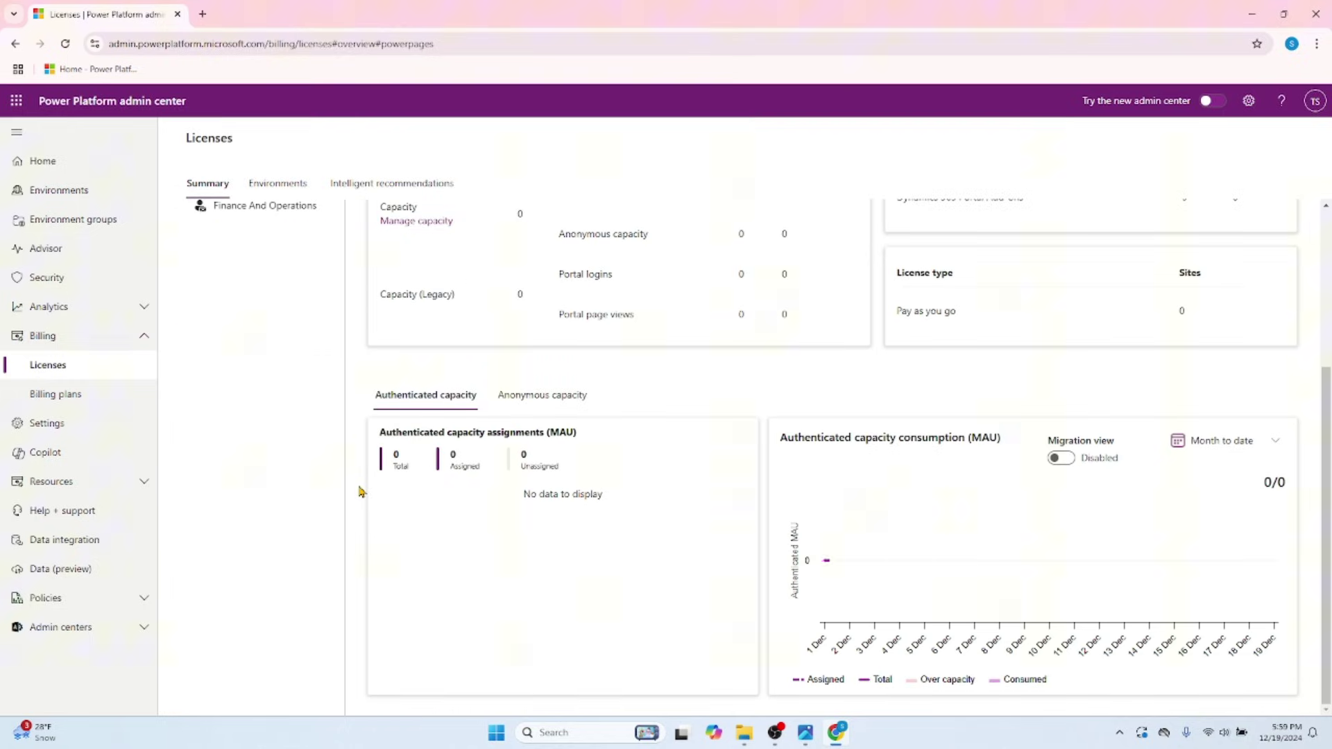
{"action": "left_click", "coordinate": [1062, 461]}
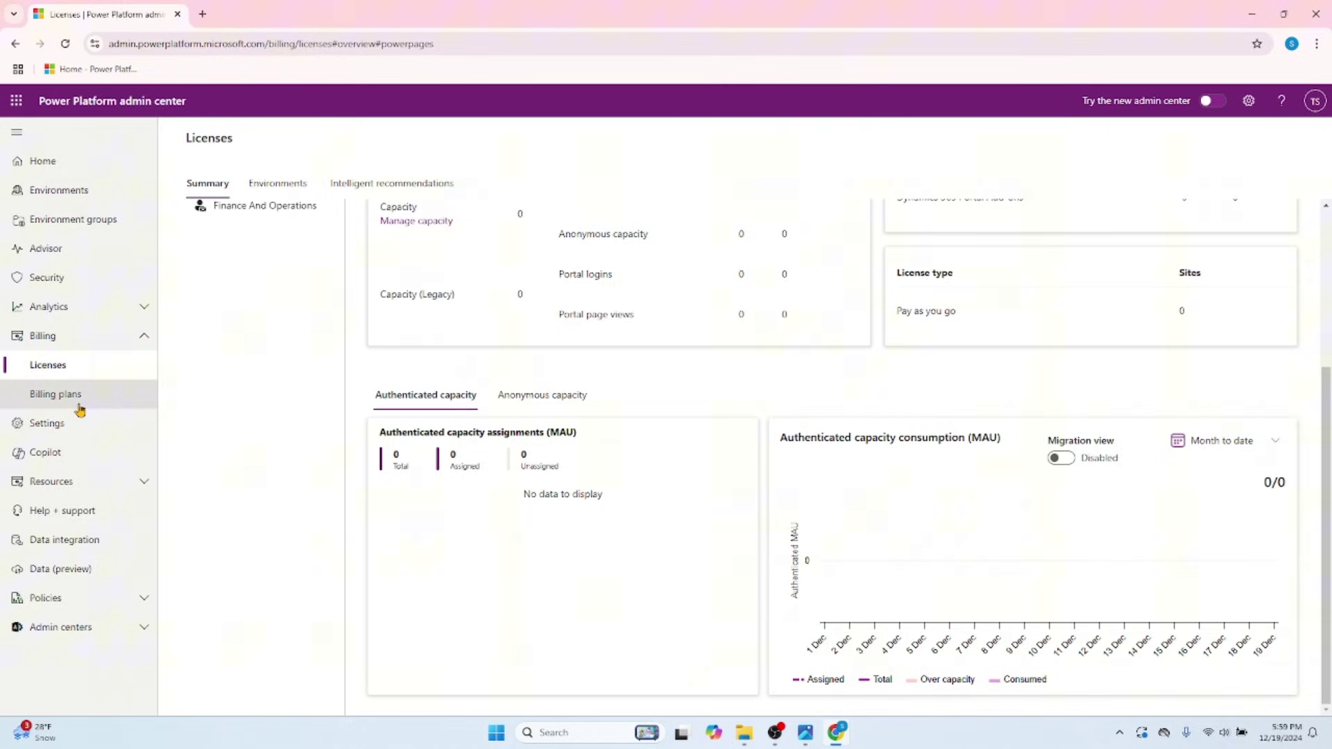
{"action": "scroll", "coordinate": [579, 480], "scroll_direction": "up", "scroll_amount": 4}
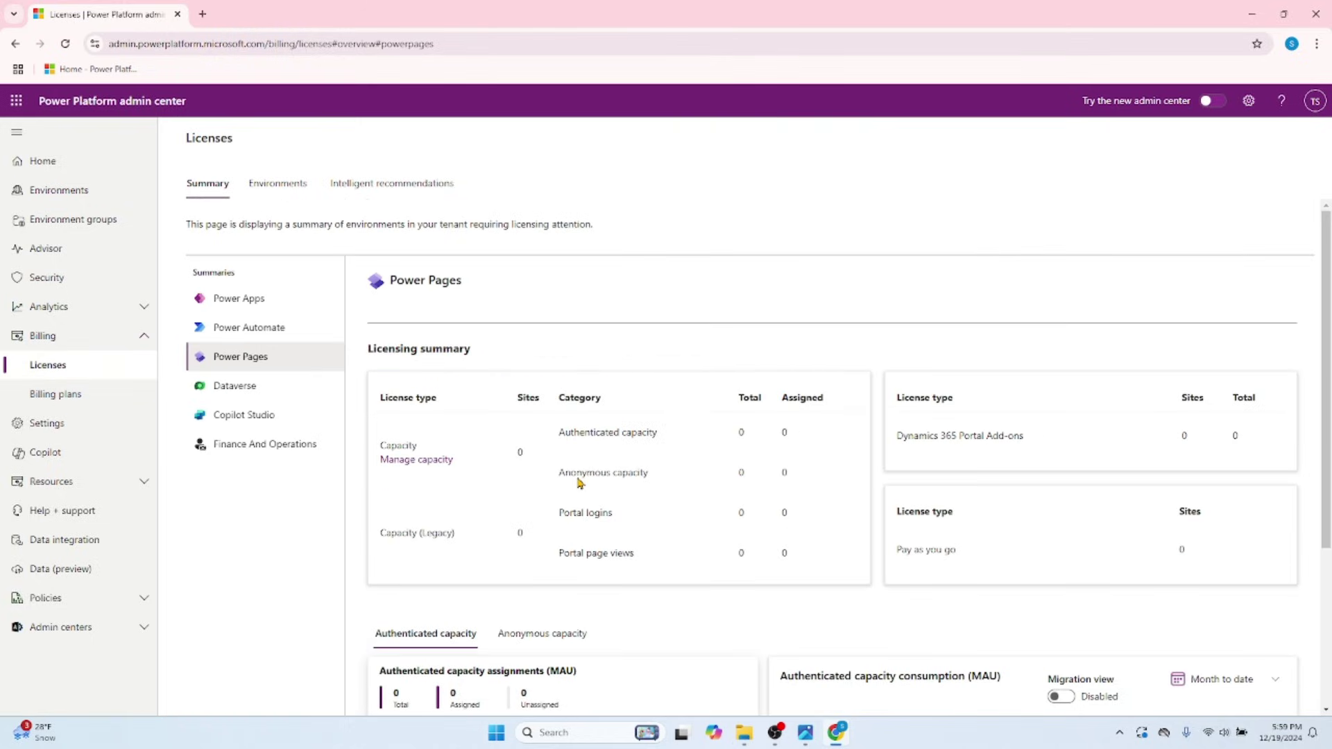
Review Dataverse storage capacity per environment and the billing plan details
{"action": "left_click", "coordinate": [247, 390]}
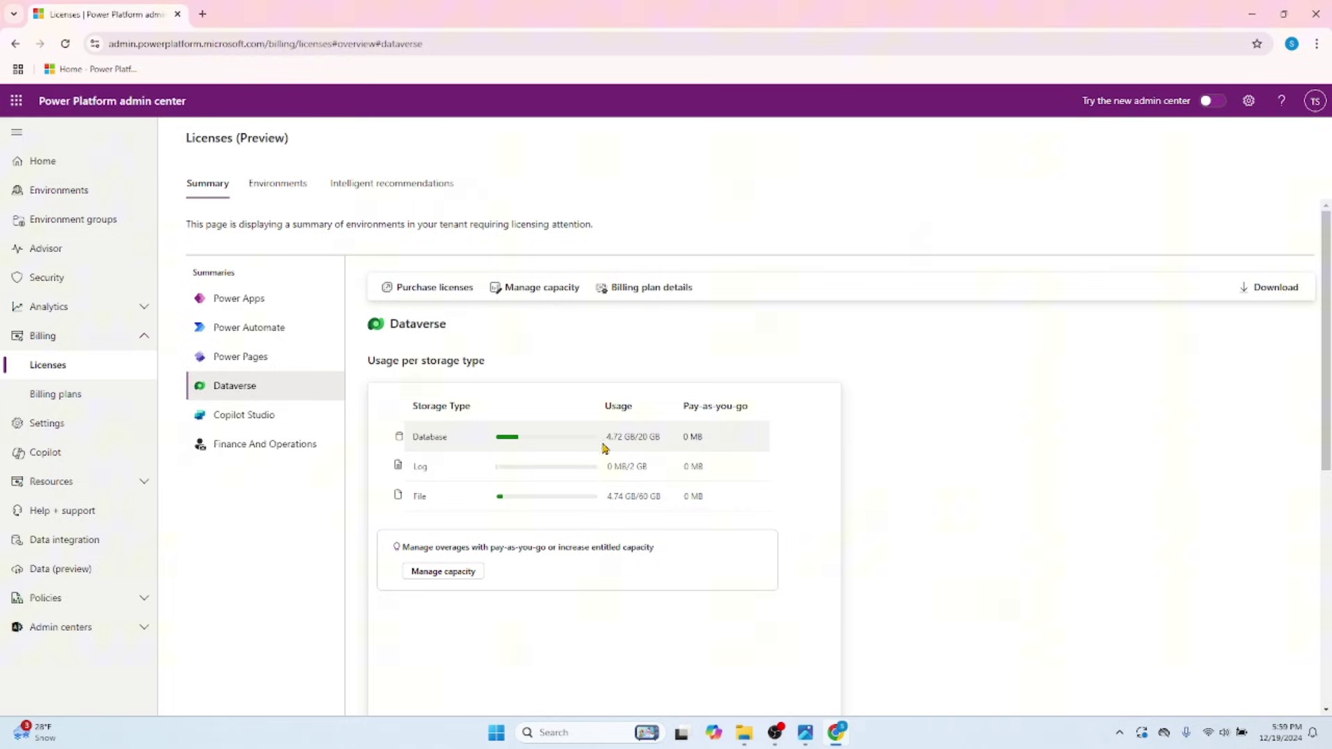
{"action": "left_click", "coordinate": [534, 292]}
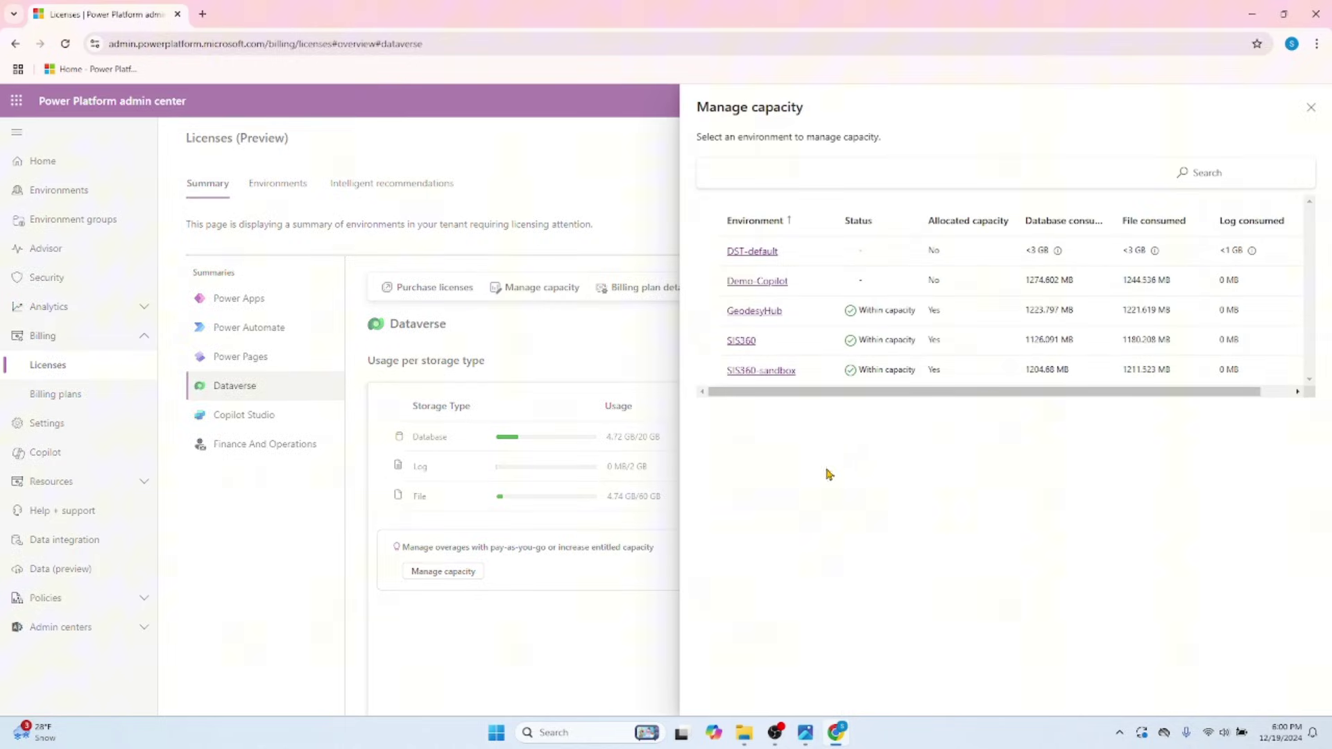
{"action": "left_click", "coordinate": [1310, 109]}
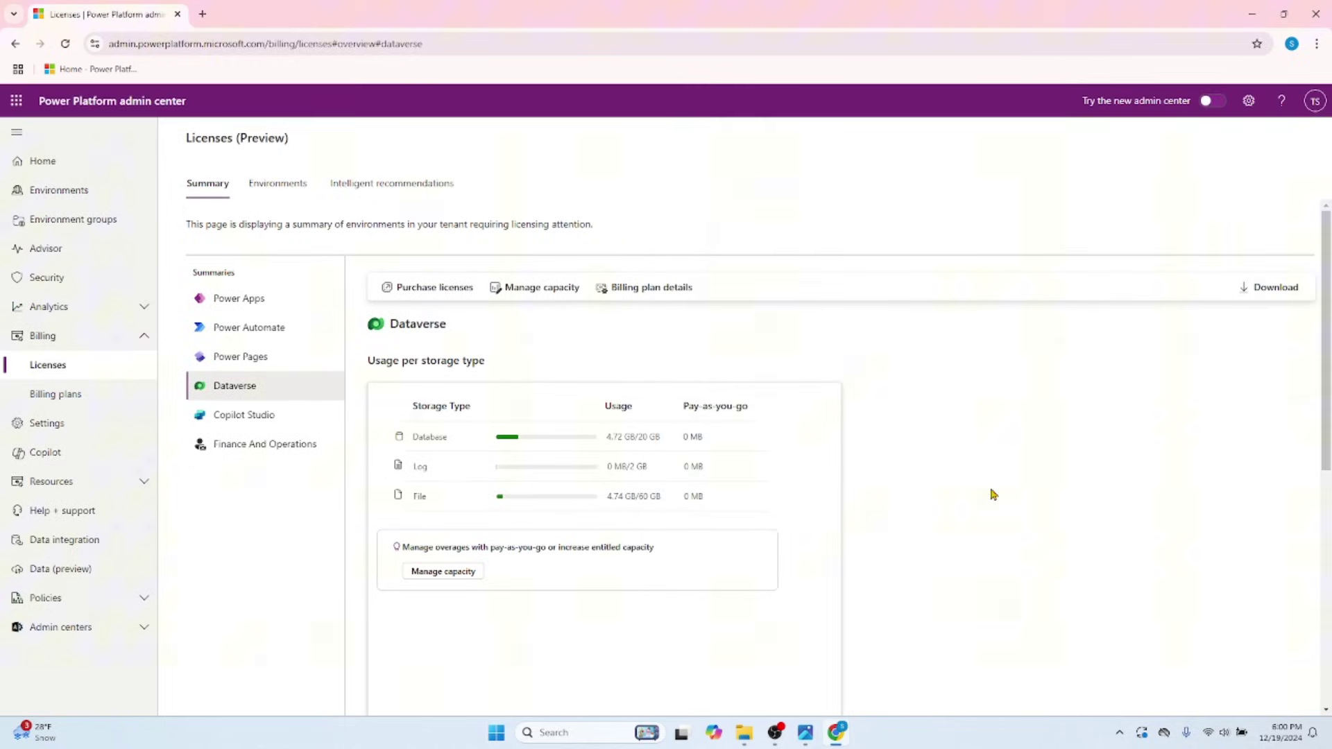
{"action": "left_click", "coordinate": [664, 293]}
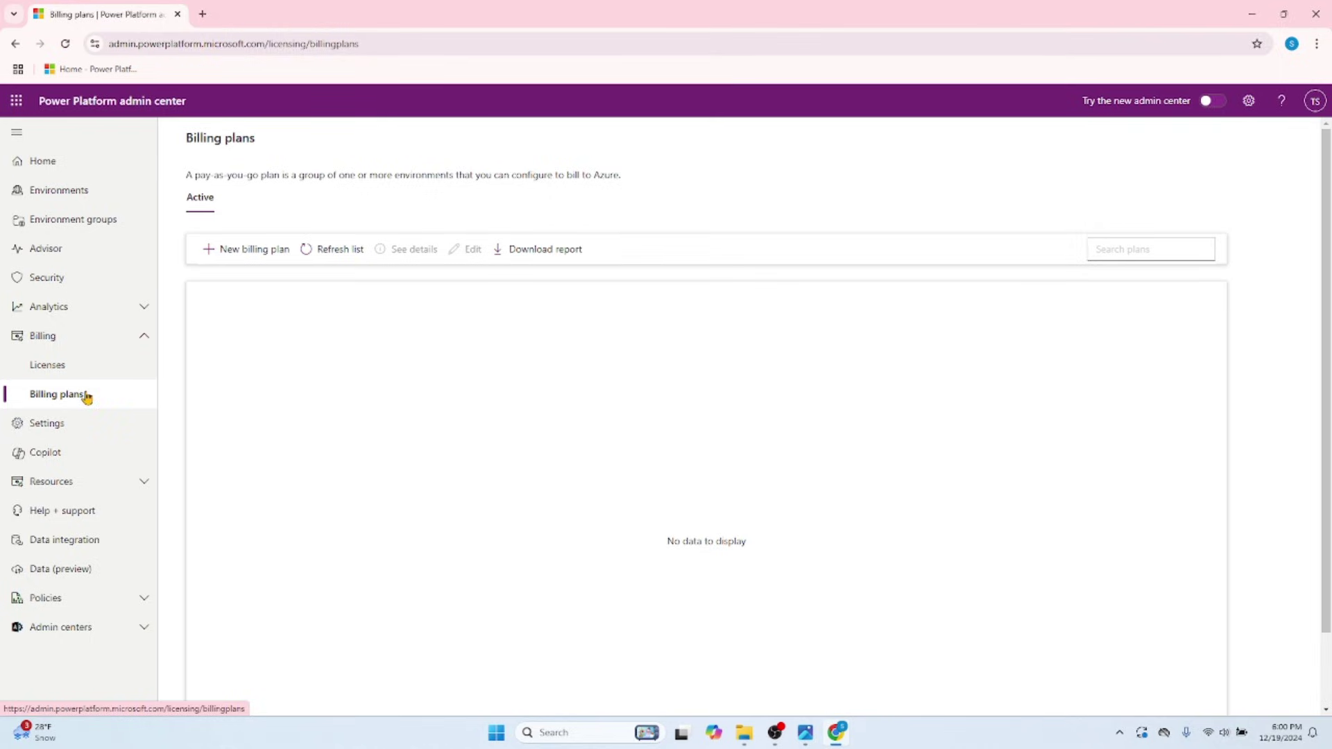
{"action": "left_click", "coordinate": [66, 375]}
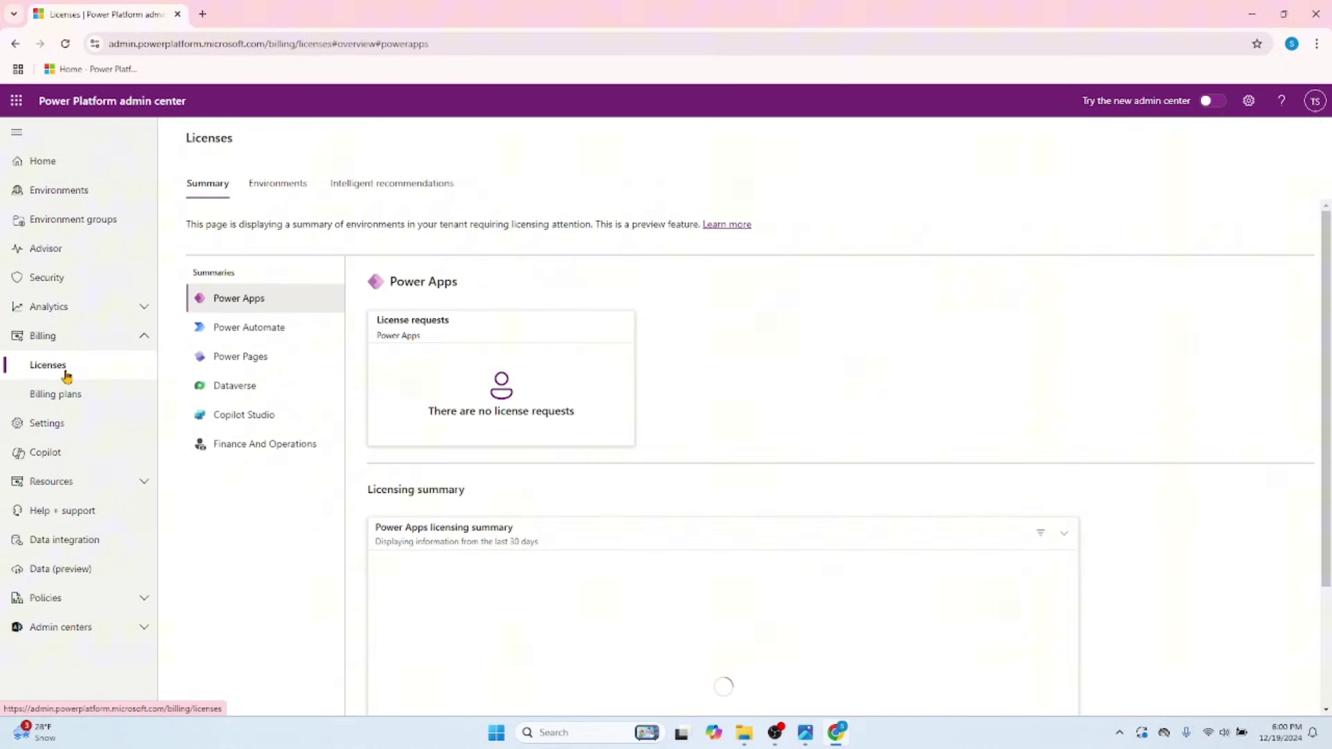
View the Copilot Studio license summary, then the Finance And Operations summary
{"action": "left_click", "coordinate": [282, 419]}
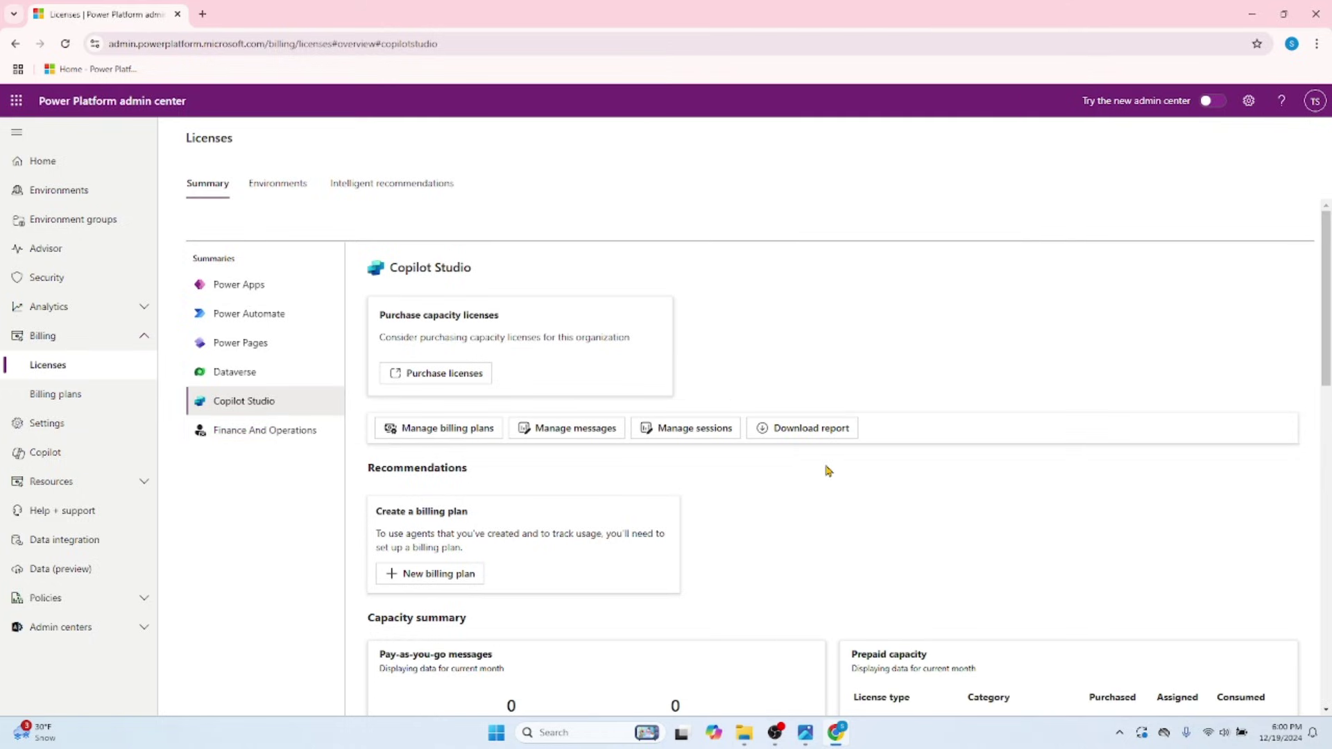
{"action": "scroll", "coordinate": [827, 471], "scroll_direction": "down", "scroll_amount": 6}
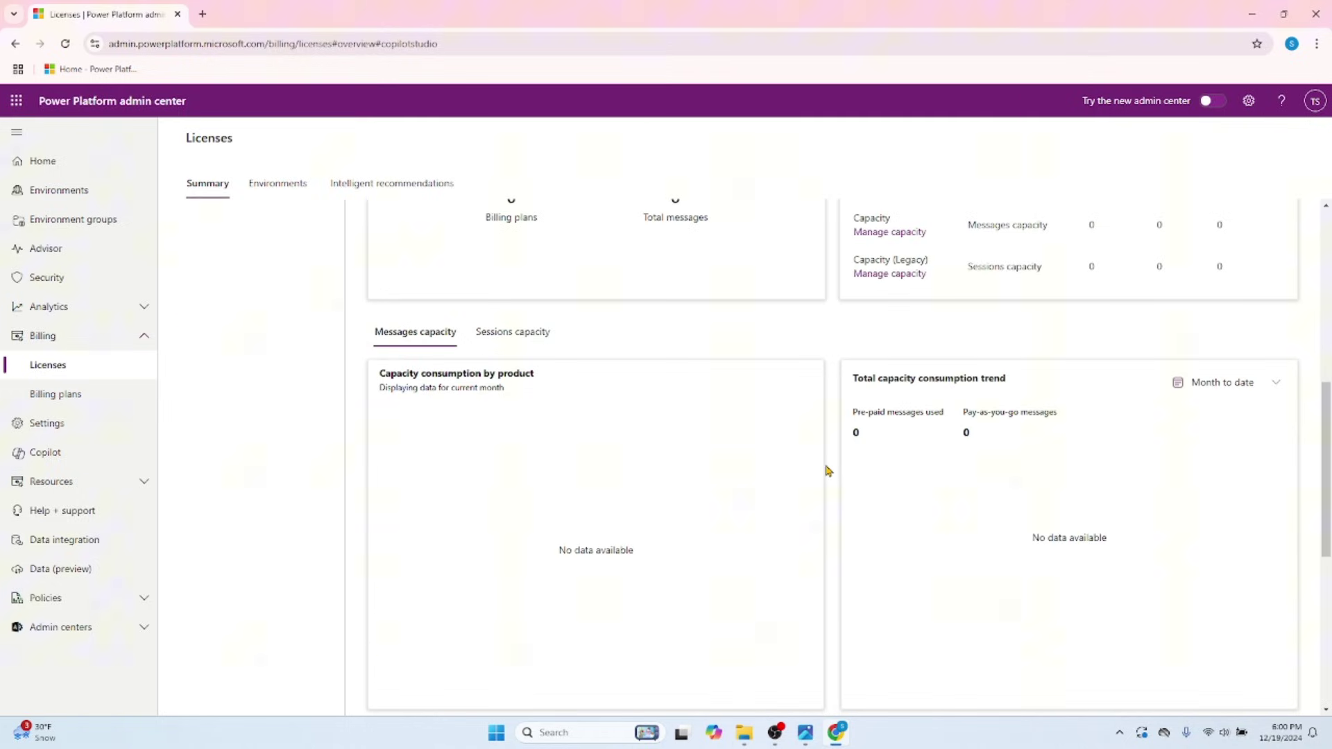
{"action": "scroll", "coordinate": [828, 471], "scroll_direction": "up", "scroll_amount": 3}
{"action": "scroll", "coordinate": [828, 471], "scroll_direction": "up", "scroll_amount": 3}
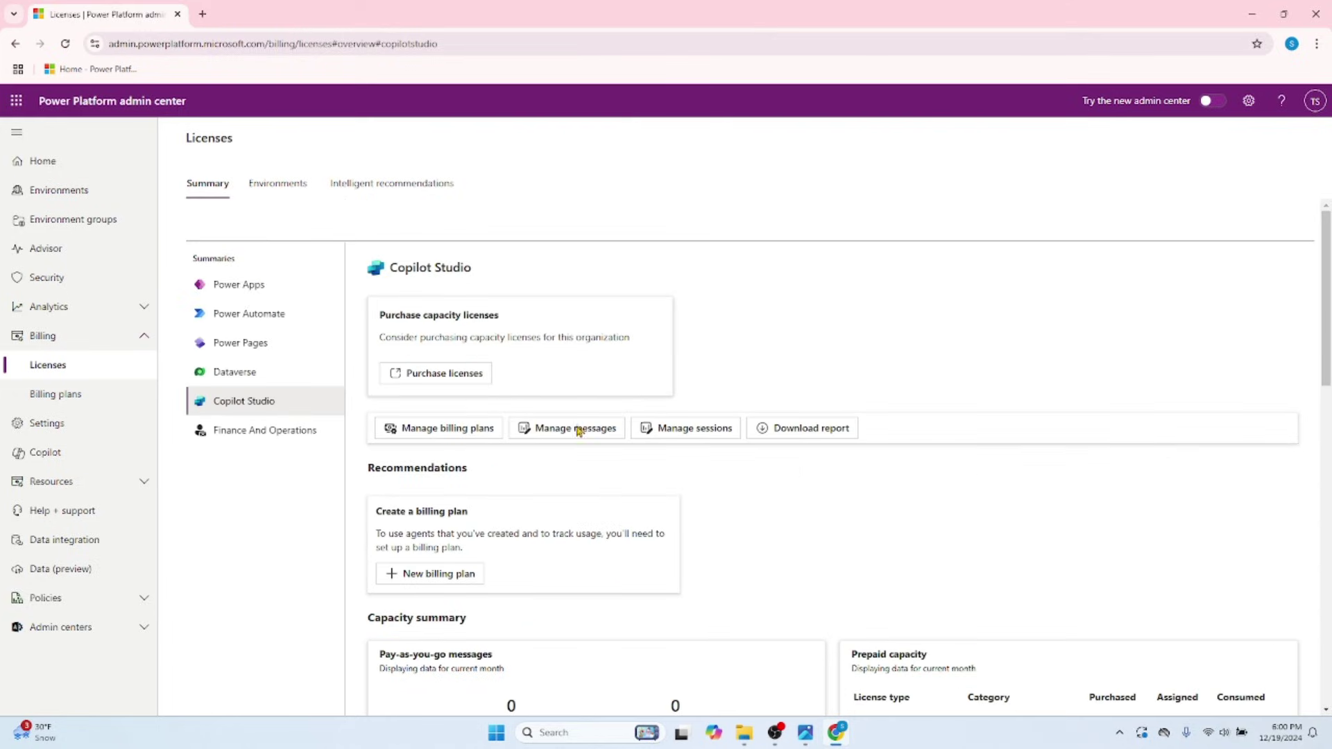
{"action": "left_click", "coordinate": [296, 442]}
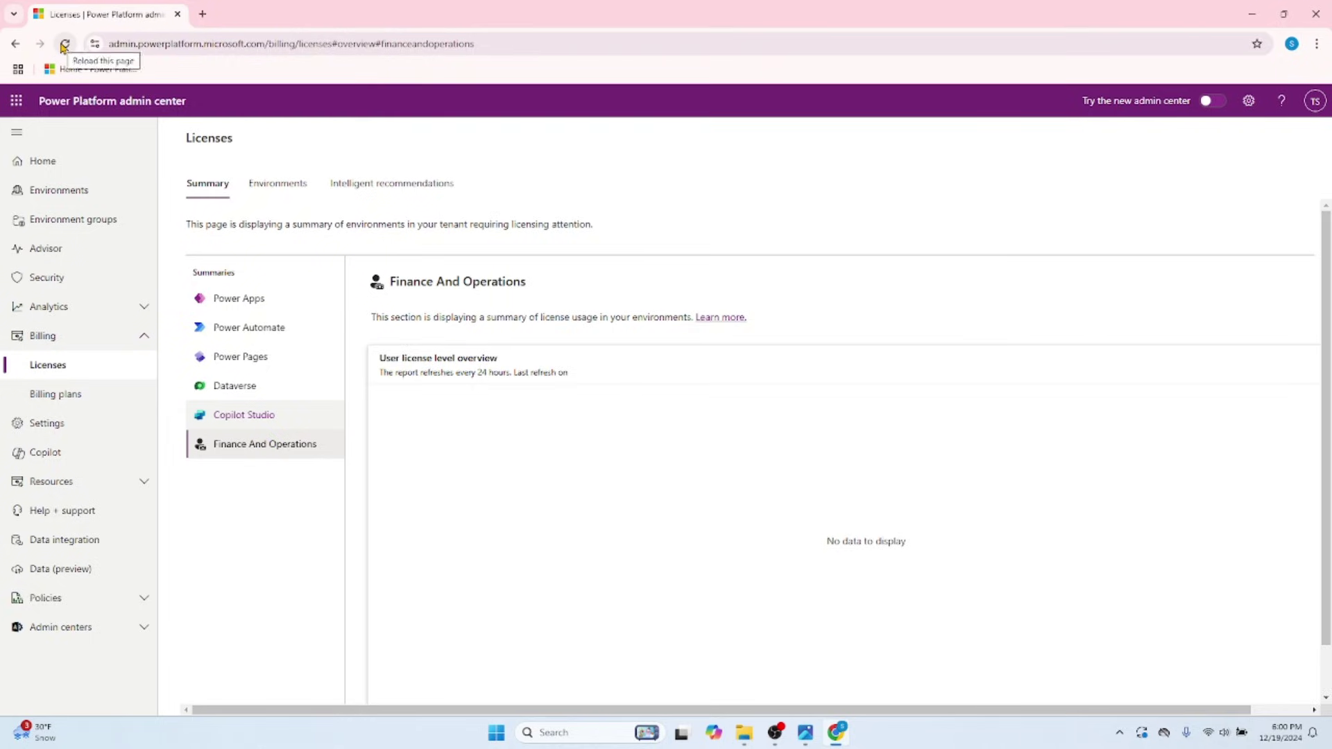
Replace the unresponsive Licenses tab with a fresh admin center tab and reopen Billing > Licenses
{"action": "left_click", "coordinate": [64, 46]}
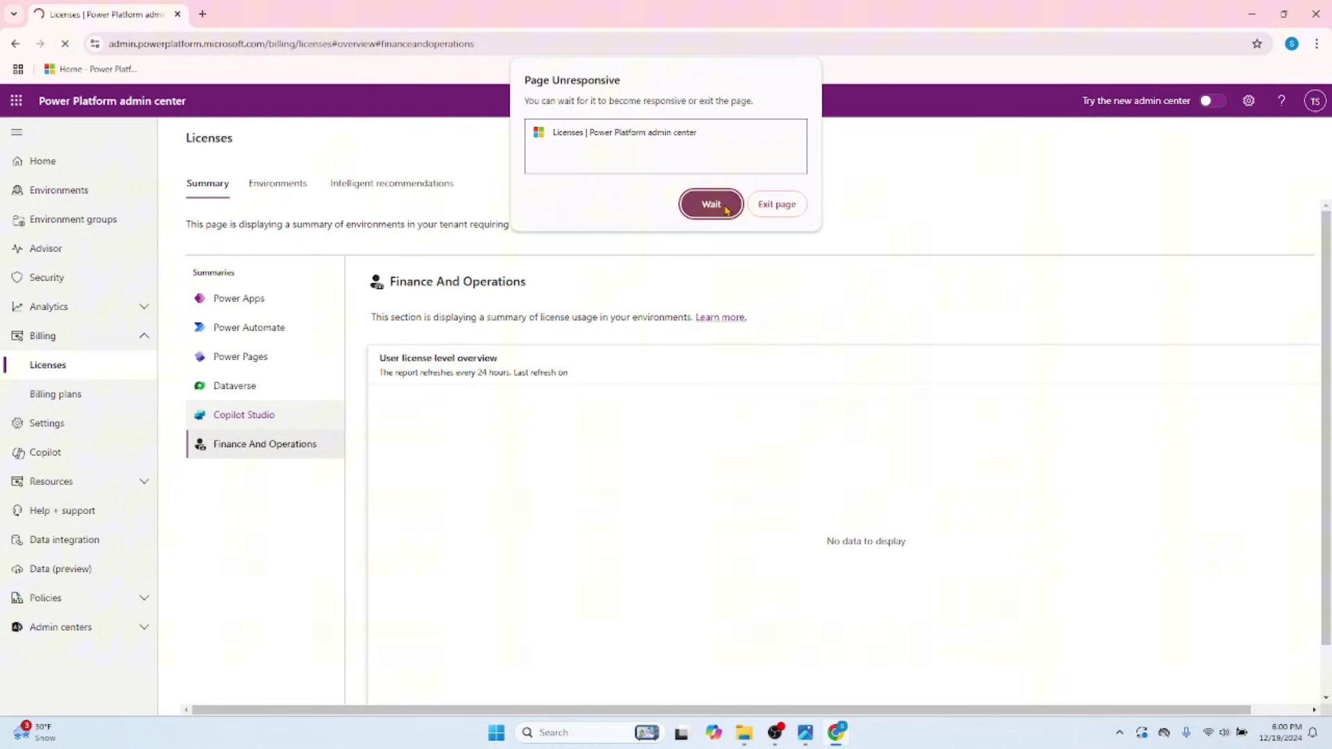
{"action": "left_click", "coordinate": [712, 204]}
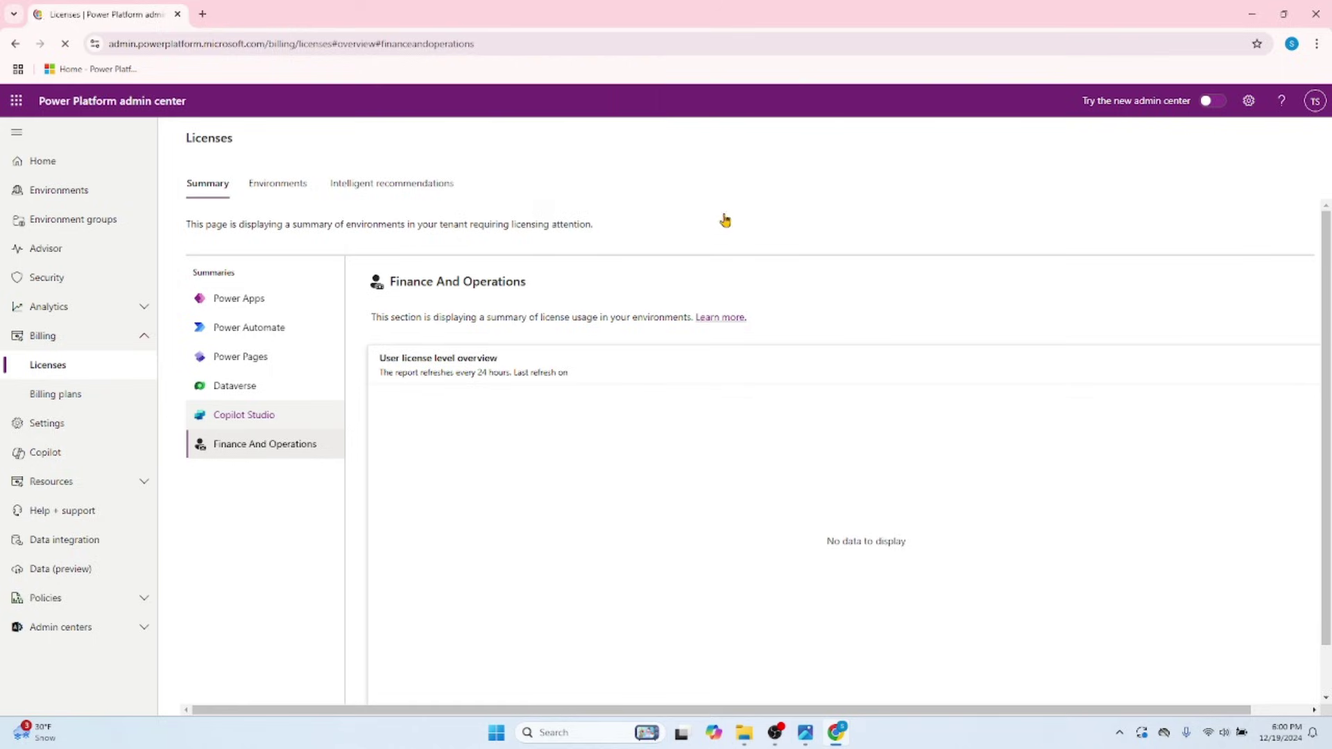
{"action": "left_click", "coordinate": [201, 15]}
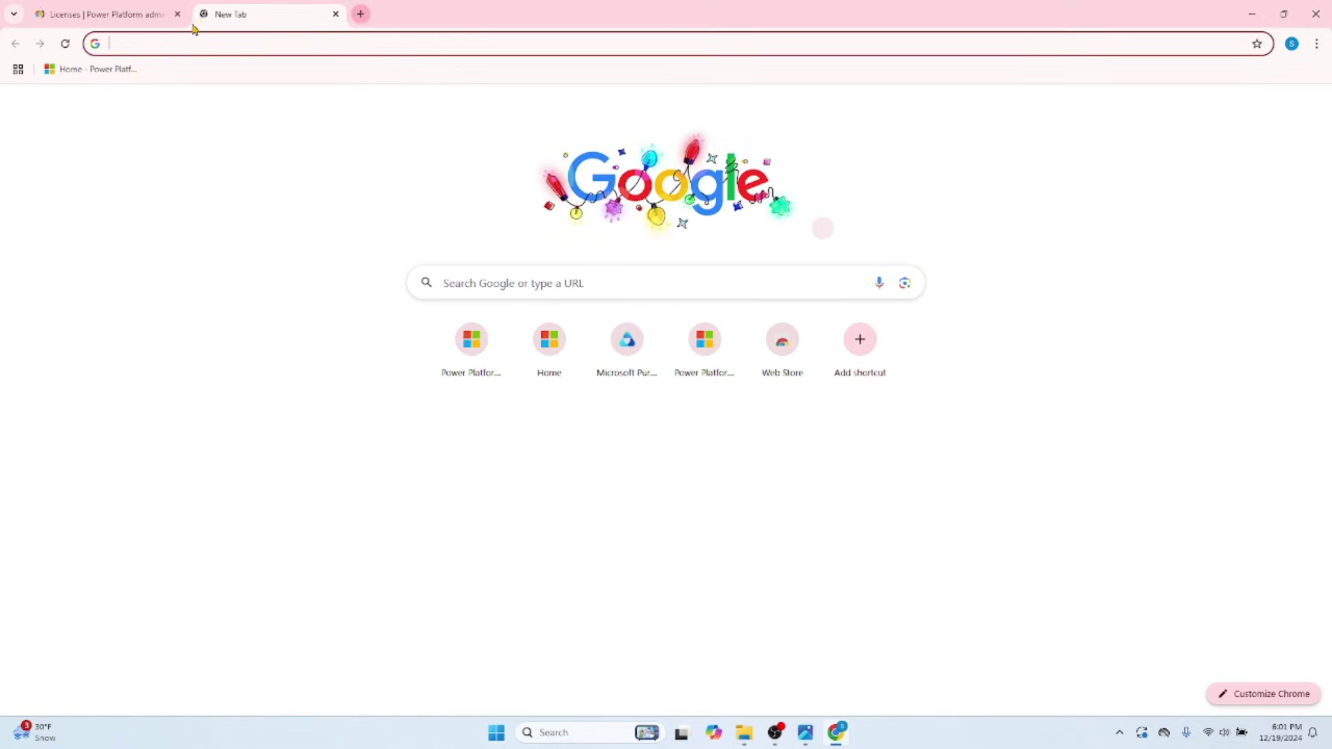
{"action": "left_click", "coordinate": [111, 72]}
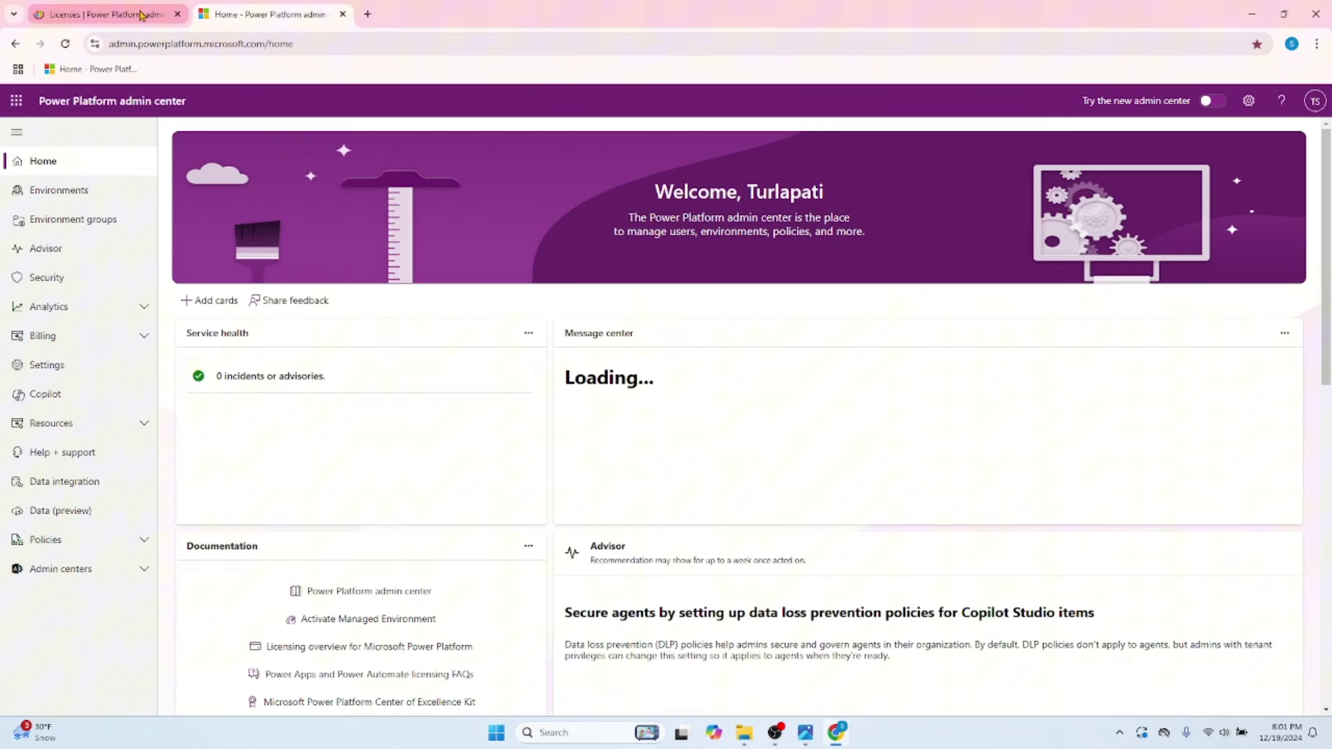
{"action": "left_click", "coordinate": [141, 15]}
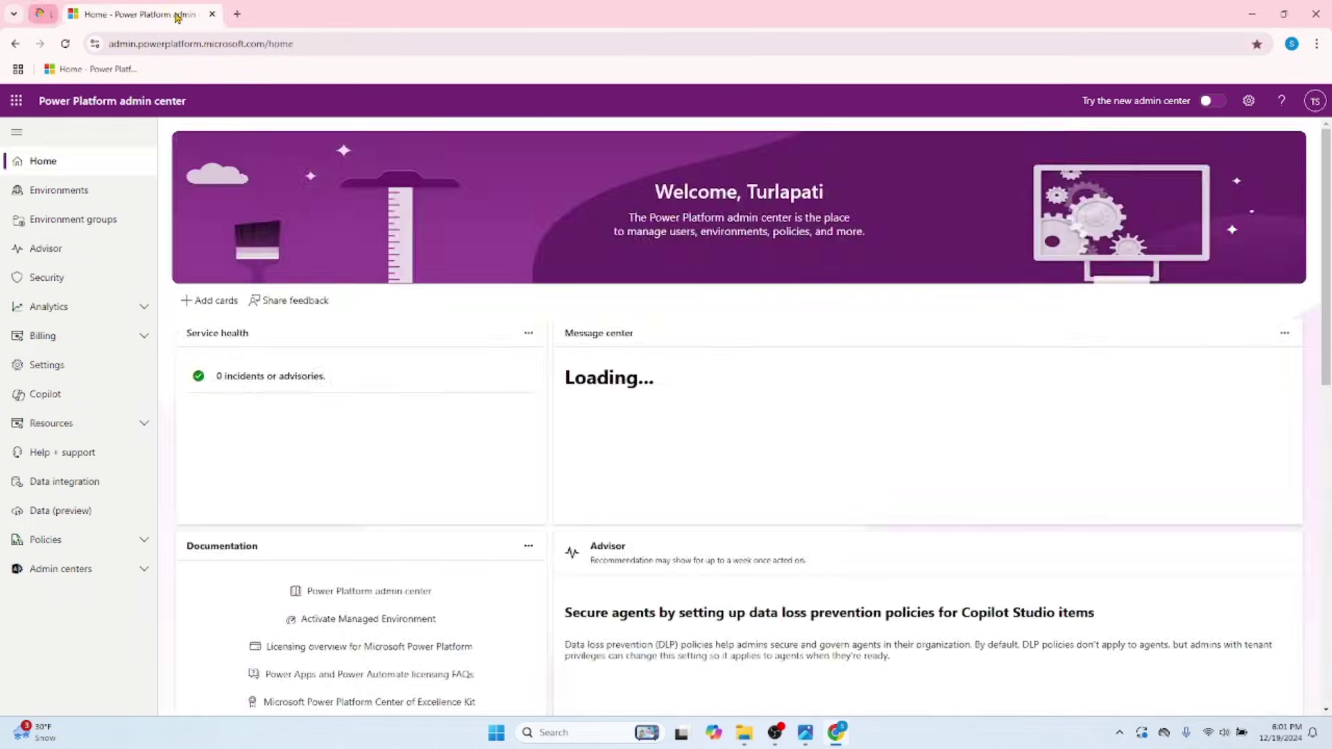
{"action": "left_click", "coordinate": [153, 345]}
{"action": "left_click", "coordinate": [70, 369]}
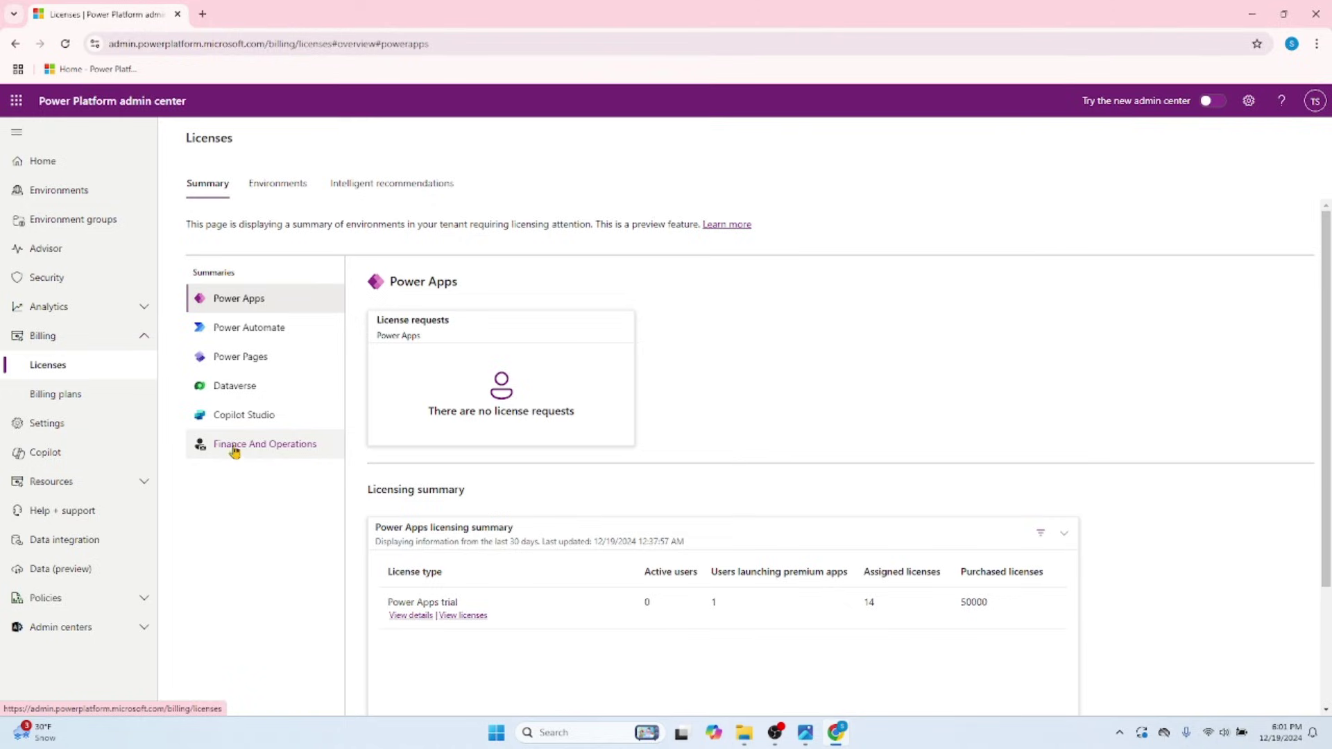
View billing plans, then sort tenant settings with Managed Environments settings listed first
{"action": "left_click", "coordinate": [42, 396]}
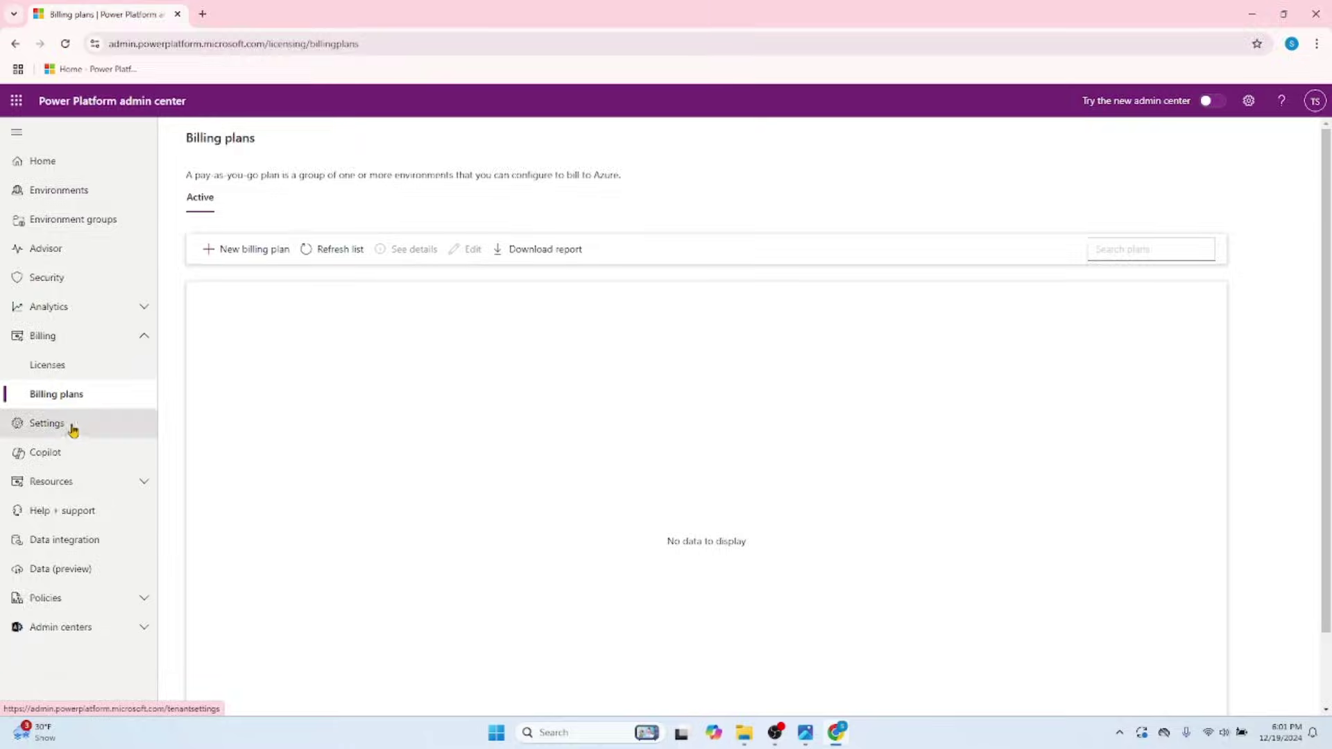
{"action": "left_click", "coordinate": [72, 430]}
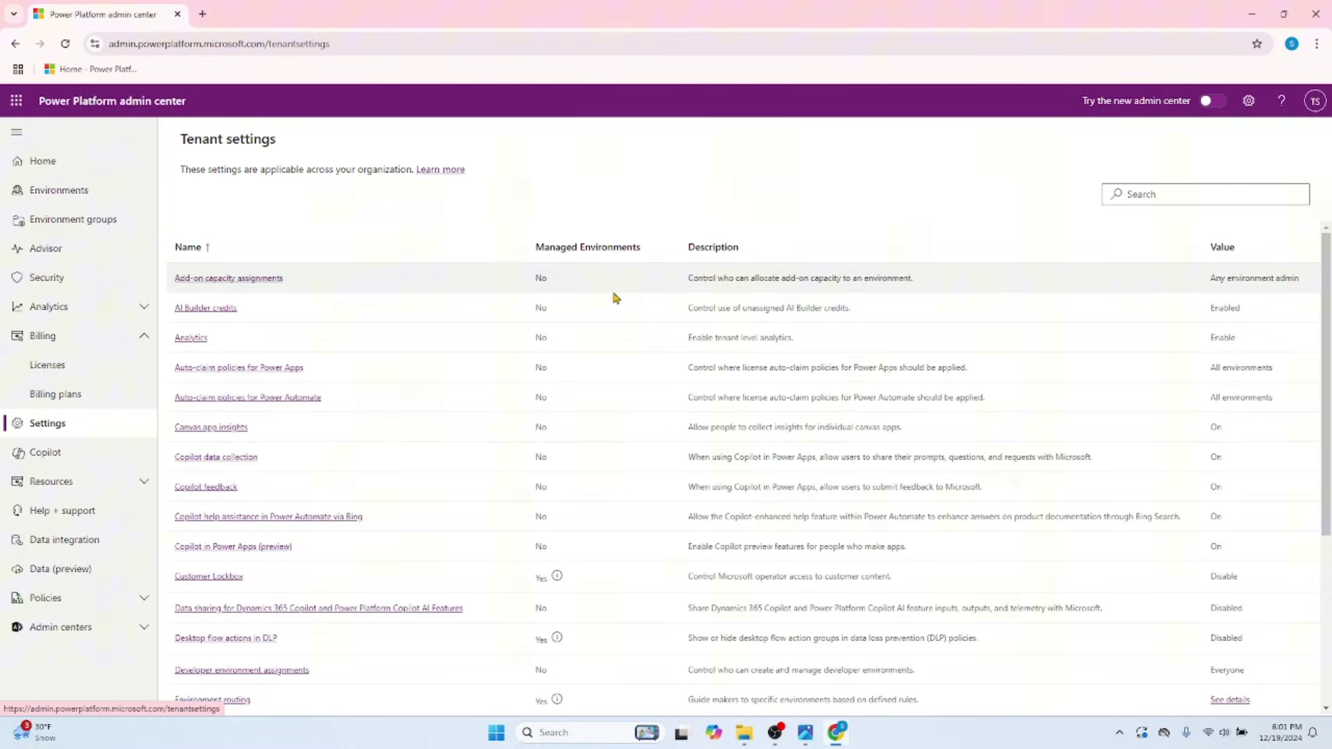
{"action": "left_click", "coordinate": [618, 248]}
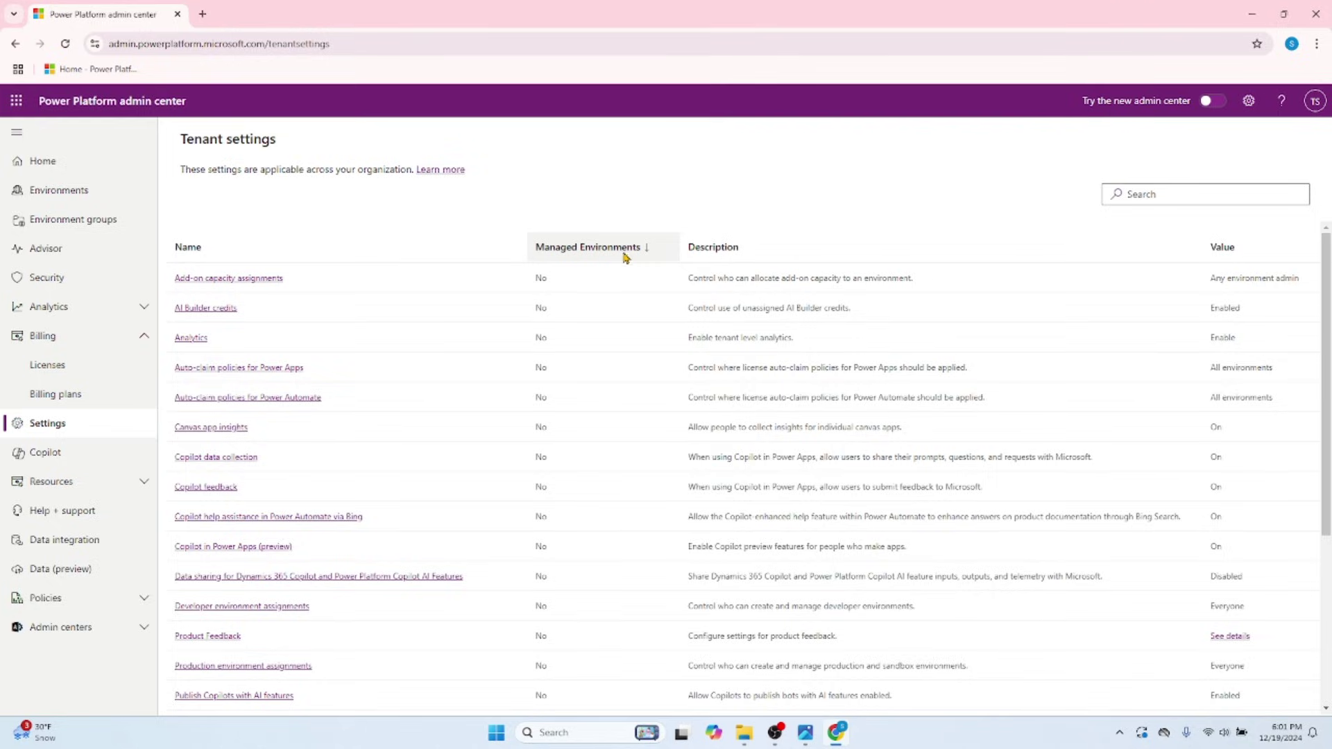
{"action": "left_click", "coordinate": [605, 248]}
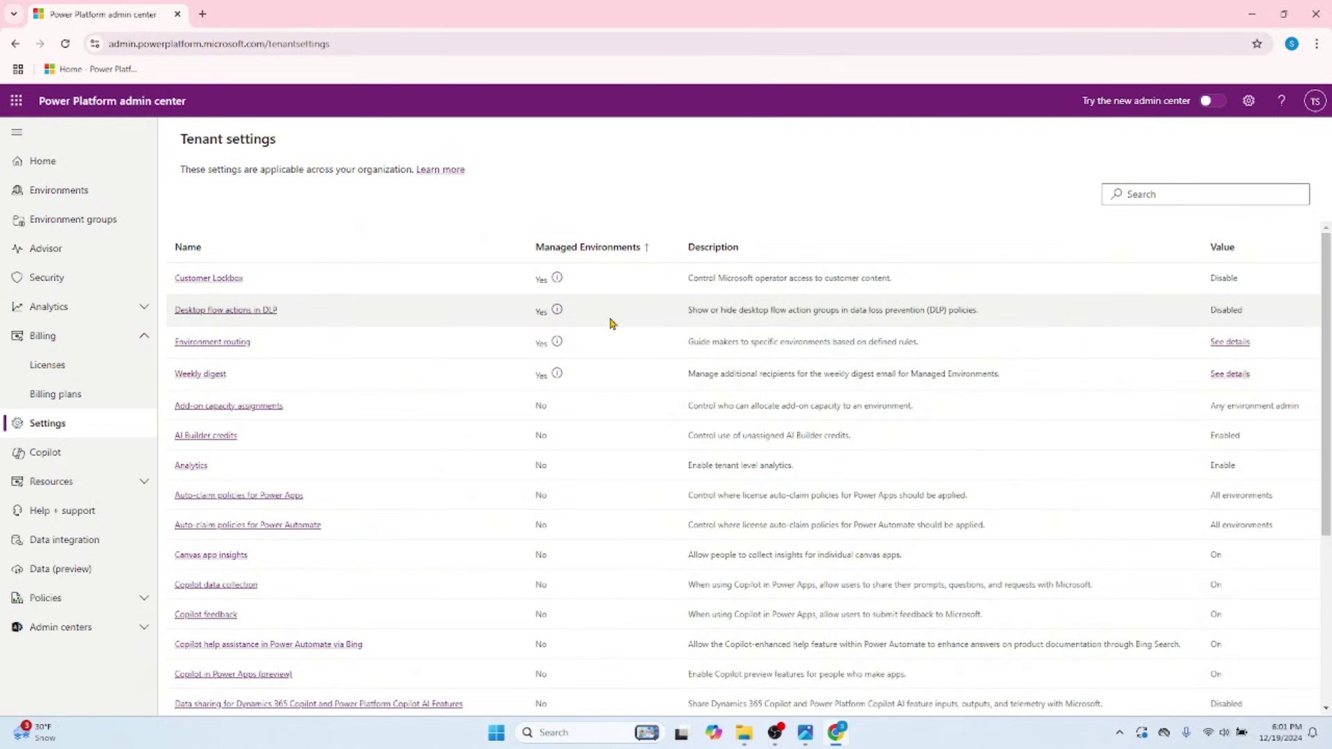
Look through the Copilot overview page and expand the Resources section
{"action": "left_click", "coordinate": [77, 455]}
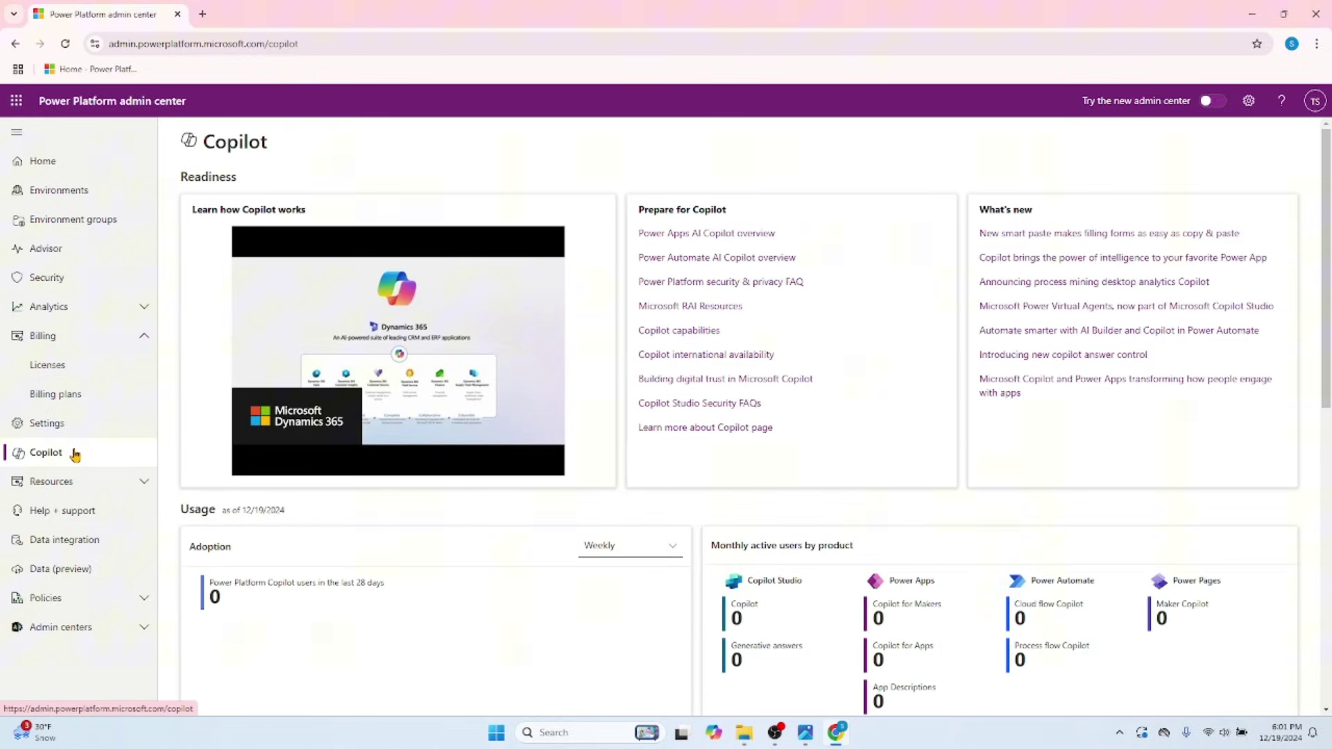
{"action": "scroll", "coordinate": [810, 485], "scroll_direction": "down", "scroll_amount": 7}
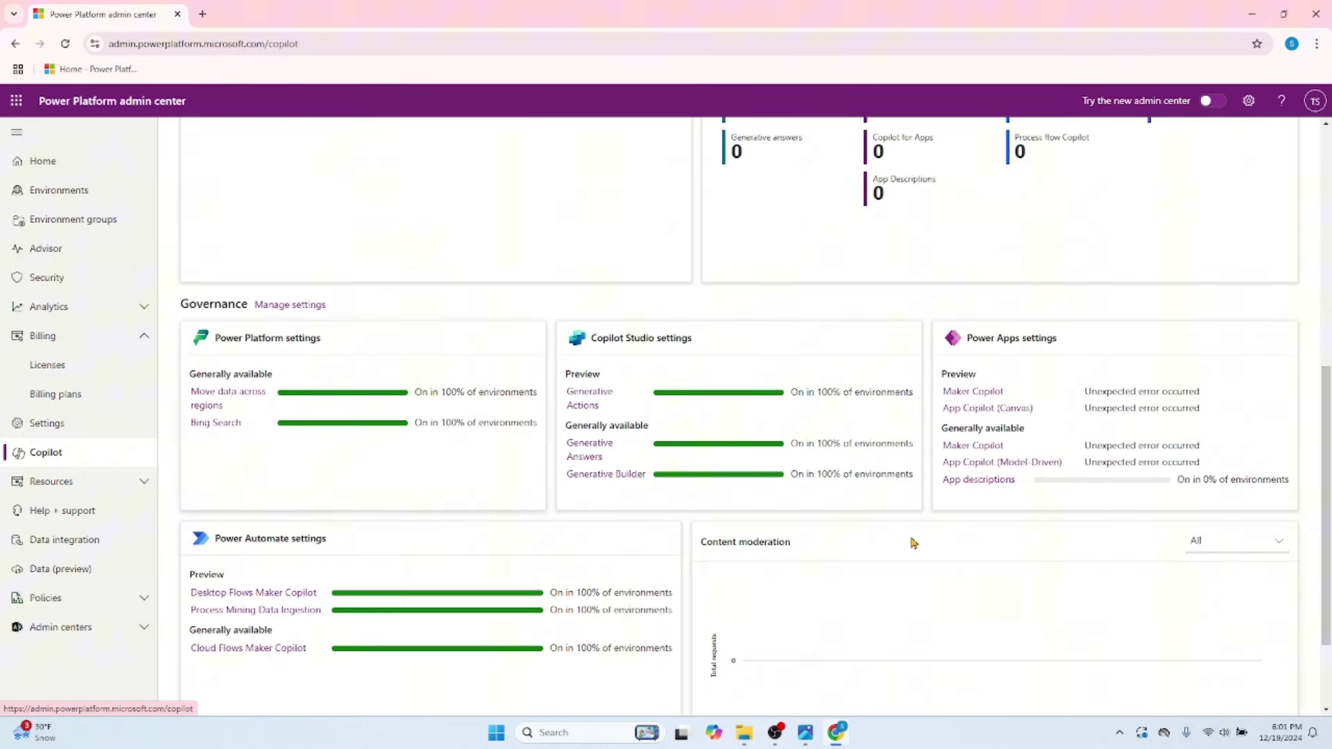
{"action": "scroll", "coordinate": [907, 541], "scroll_direction": "down", "scroll_amount": 2}
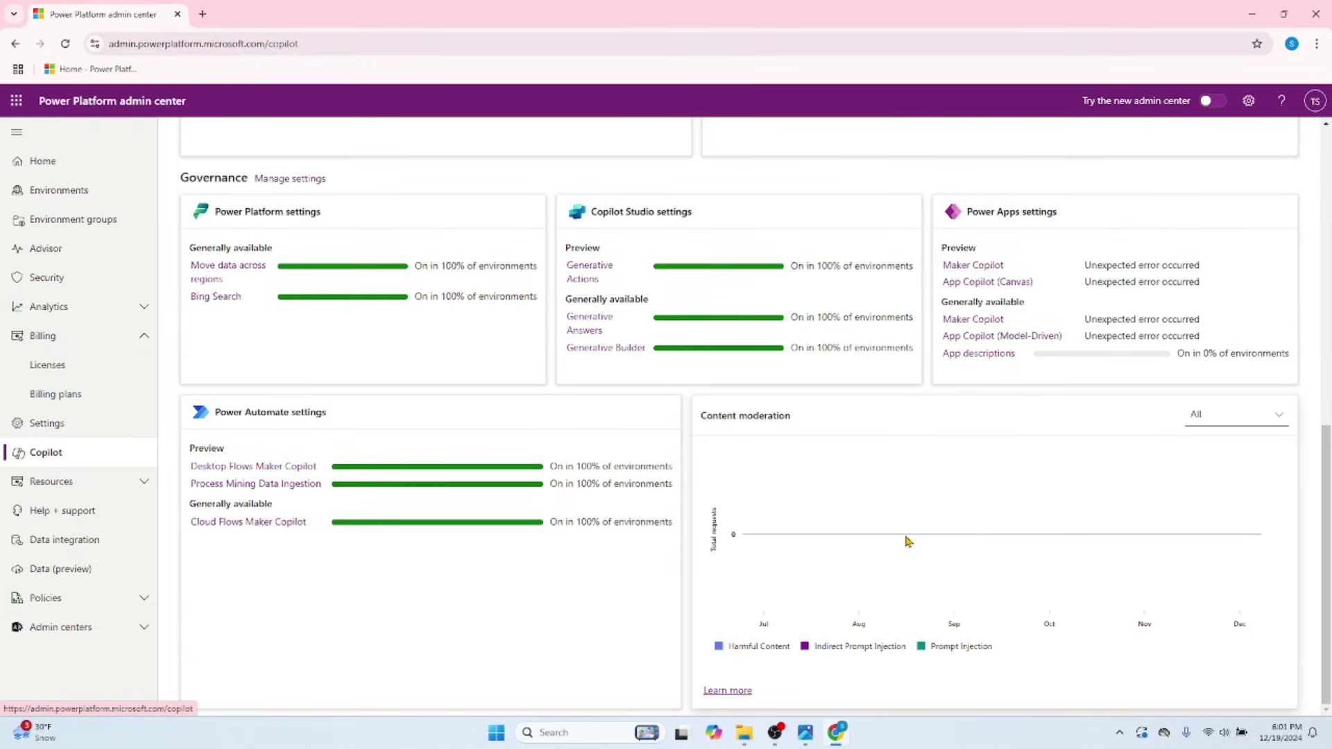
{"action": "left_click", "coordinate": [145, 485]}
Check storage capacity on the Microsoft Teams, Dataverse and Summary tabs
{"action": "left_click", "coordinate": [99, 510]}
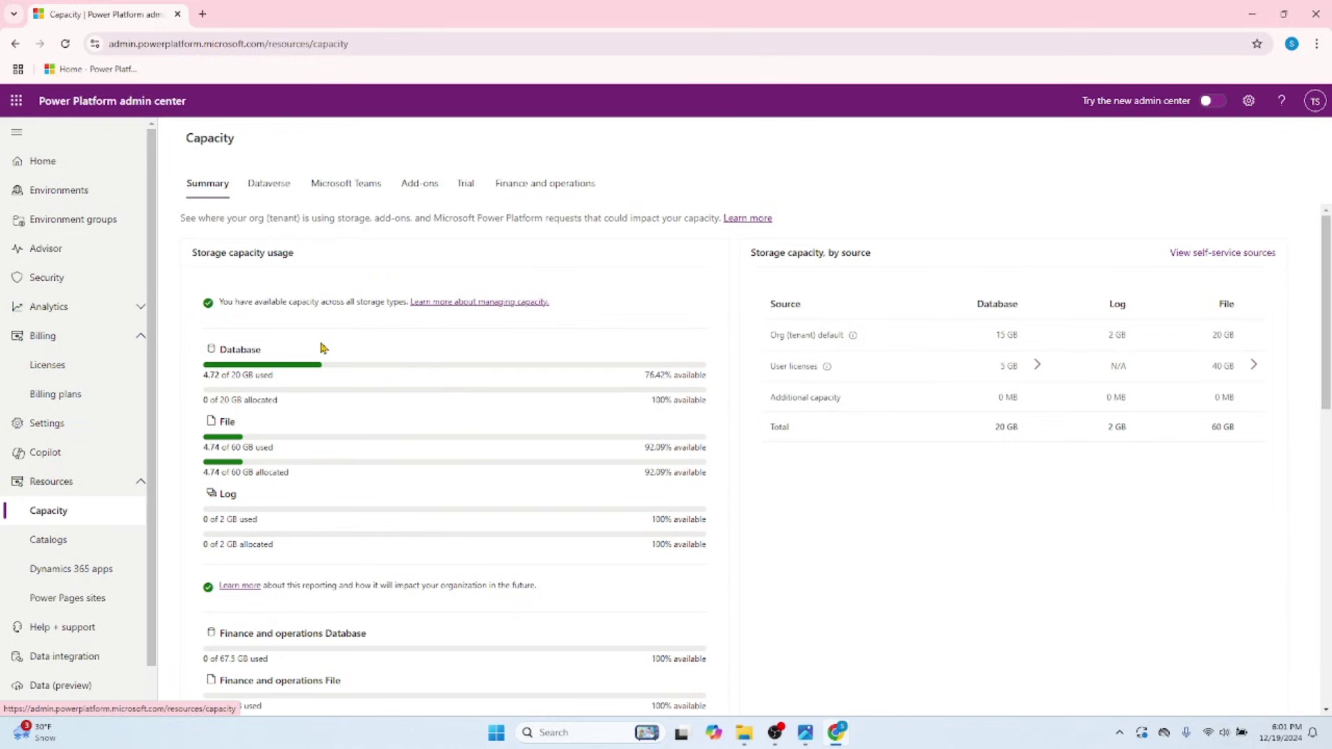
{"action": "left_click", "coordinate": [360, 194]}
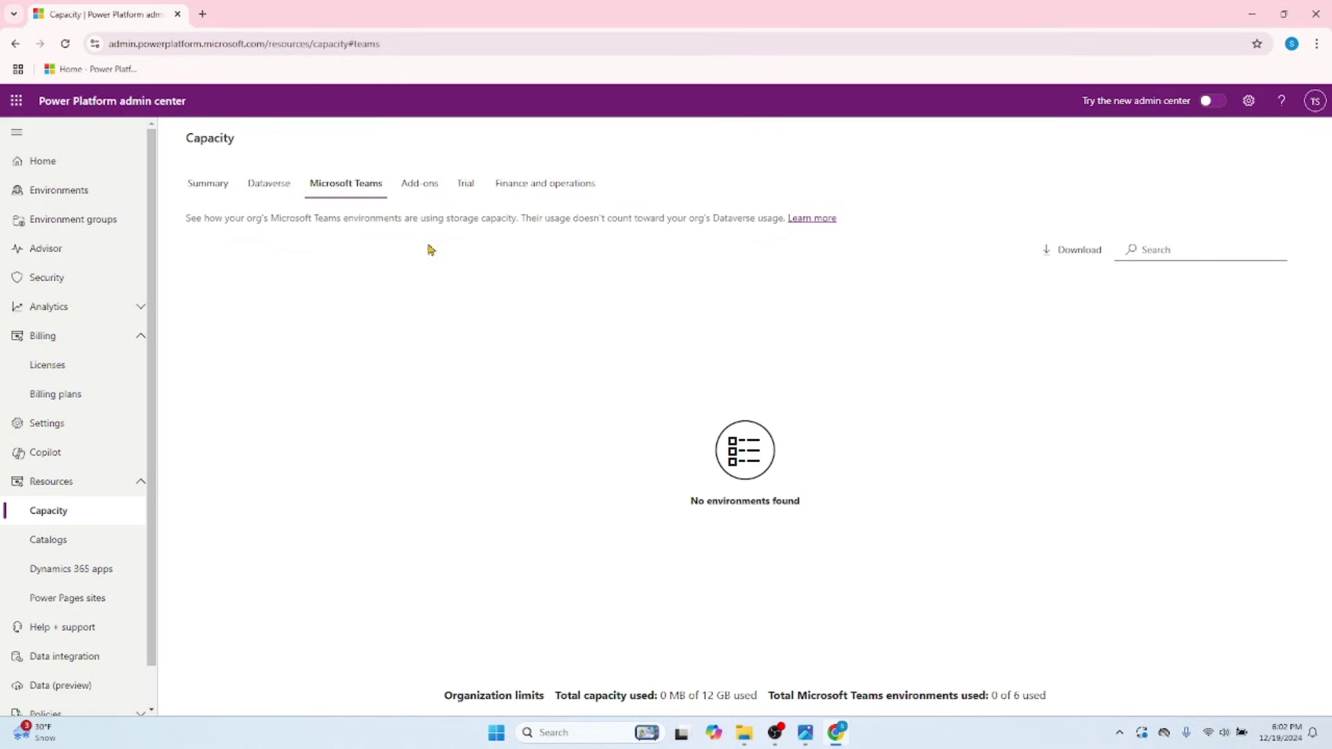
{"action": "left_click", "coordinate": [290, 189]}
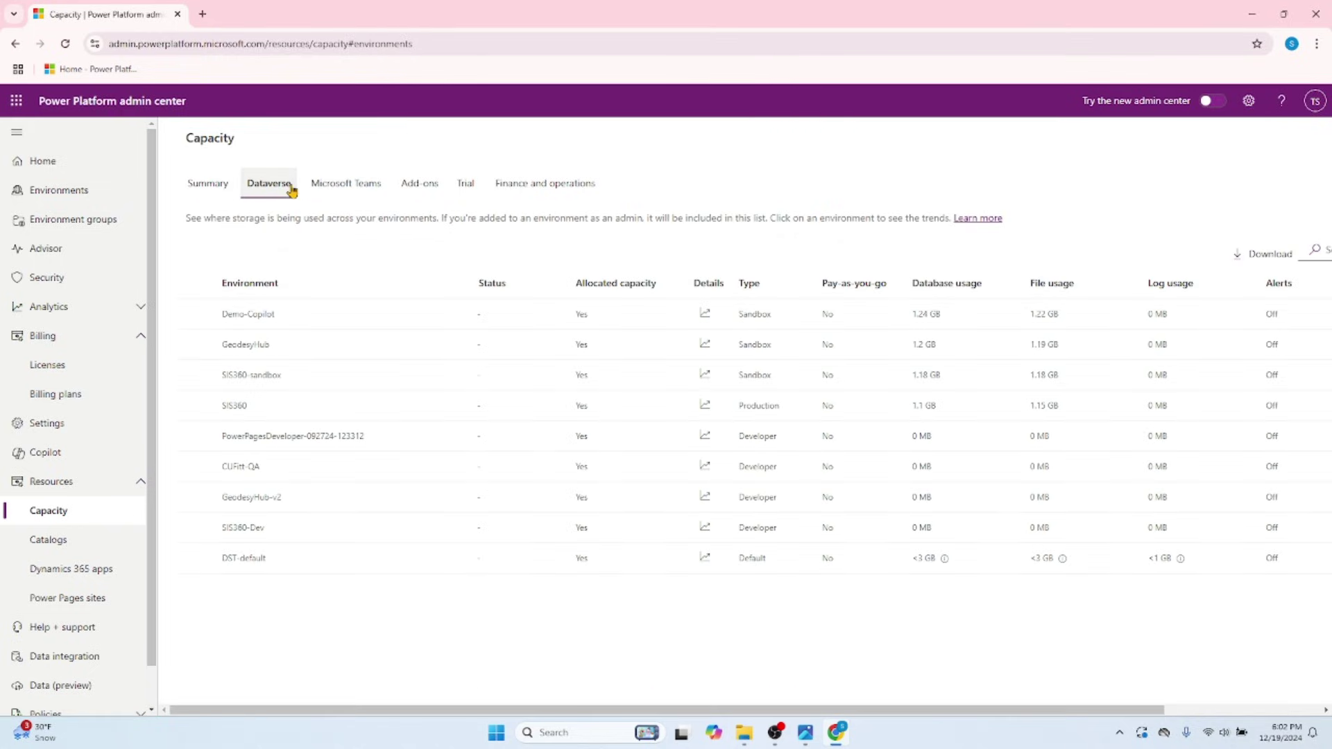
{"action": "left_click", "coordinate": [208, 185]}
{"action": "scroll", "coordinate": [989, 576], "scroll_direction": "down", "scroll_amount": 7}
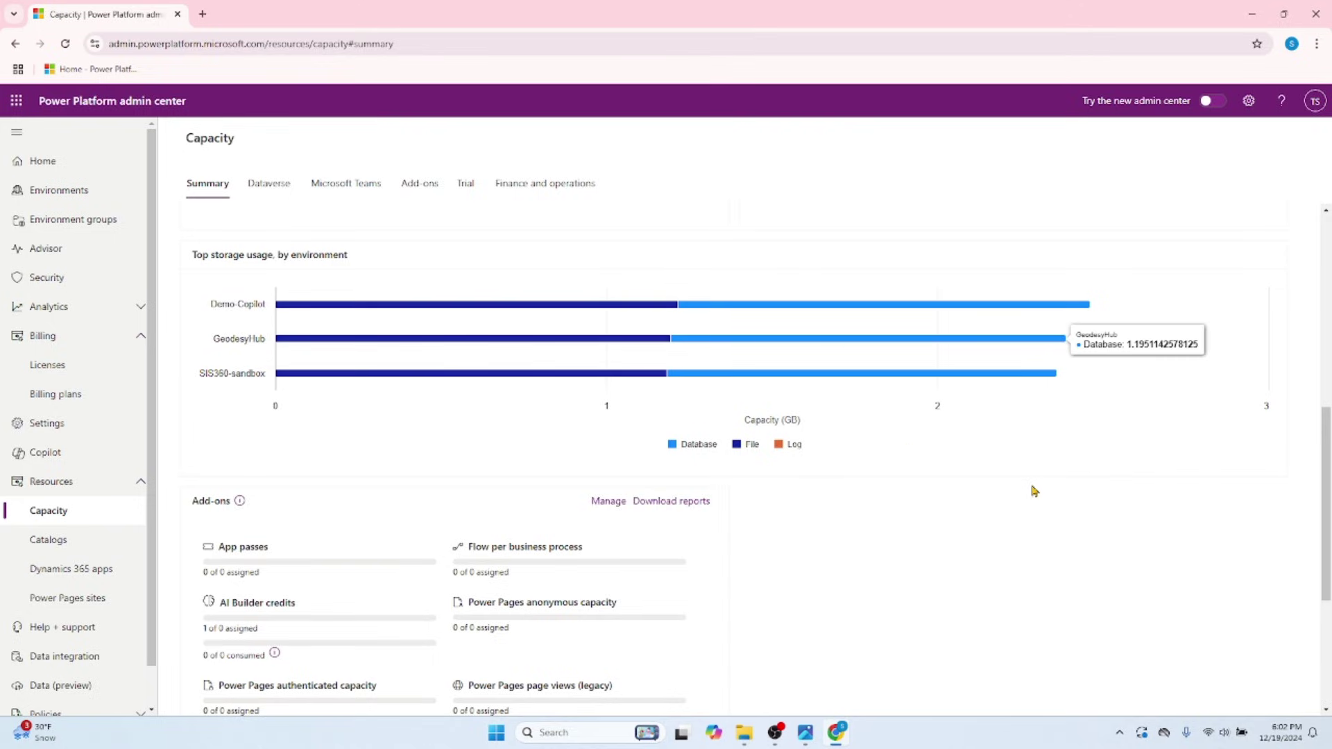
{"action": "scroll", "coordinate": [1032, 488], "scroll_direction": "down", "scroll_amount": 4}
{"action": "scroll", "coordinate": [1033, 492], "scroll_direction": "up", "scroll_amount": 10}
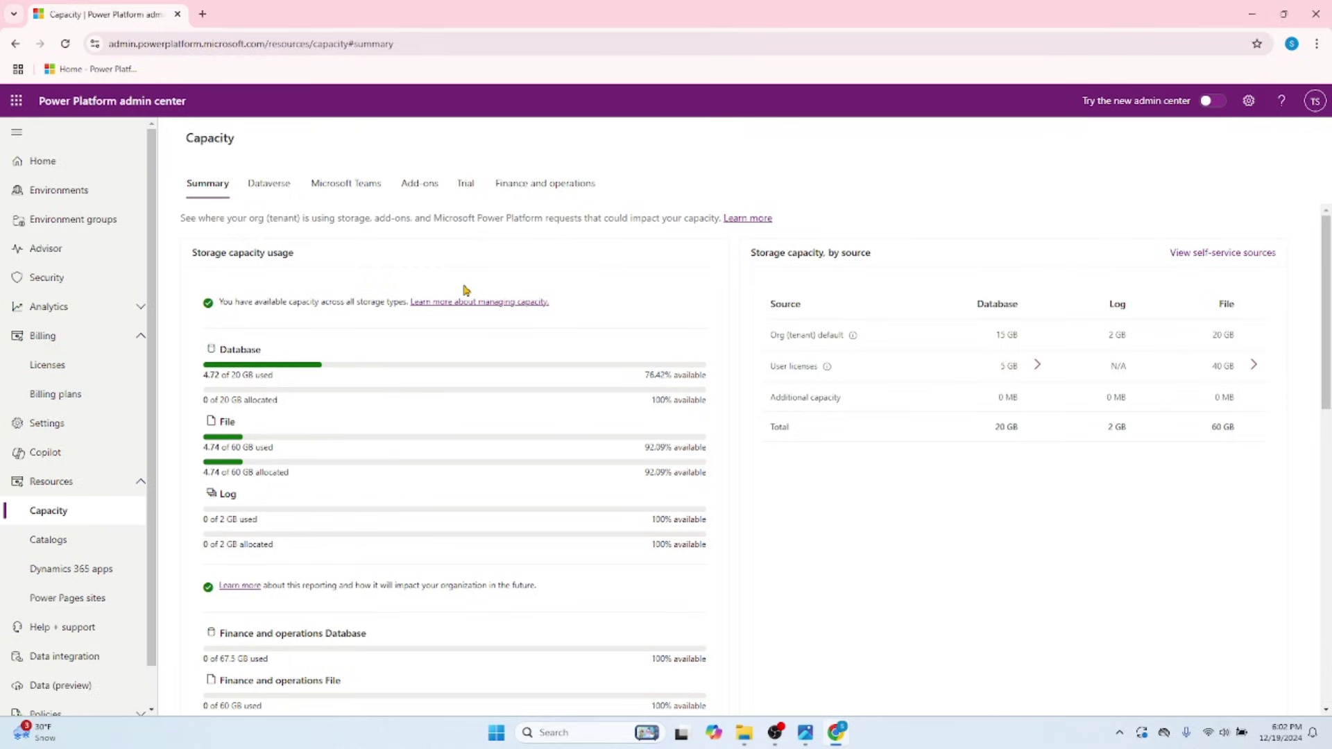
Browse Catalogs and Dynamics 365 apps, then open the Power Pages sites overview
{"action": "left_click", "coordinate": [87, 551]}
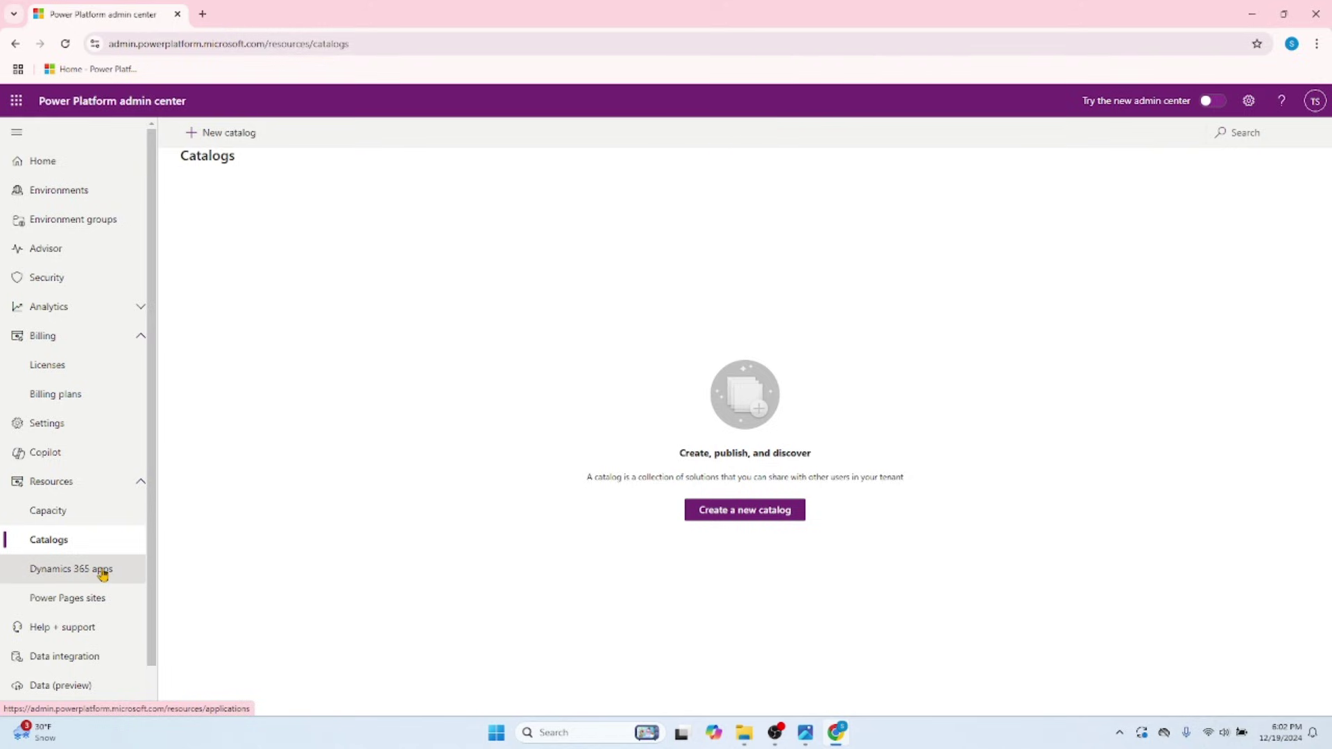
{"action": "left_click", "coordinate": [103, 572]}
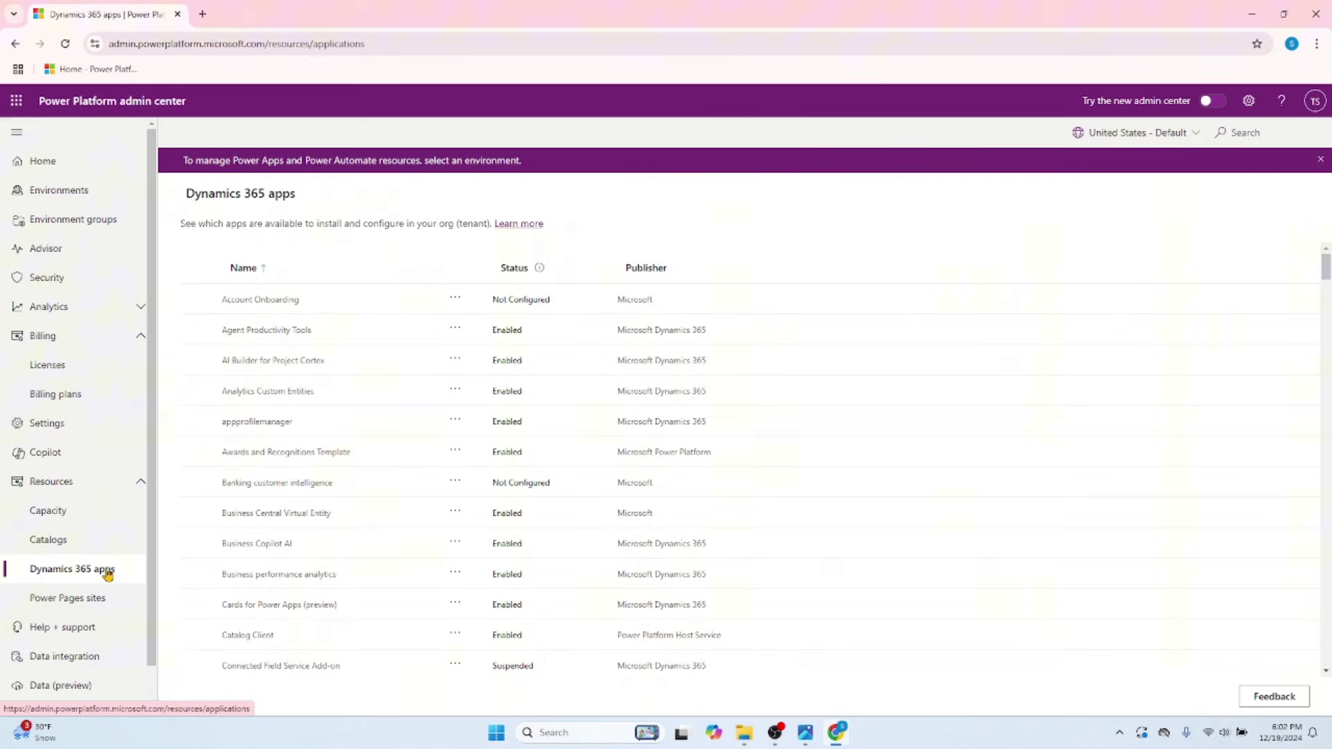
{"action": "left_click", "coordinate": [95, 601]}
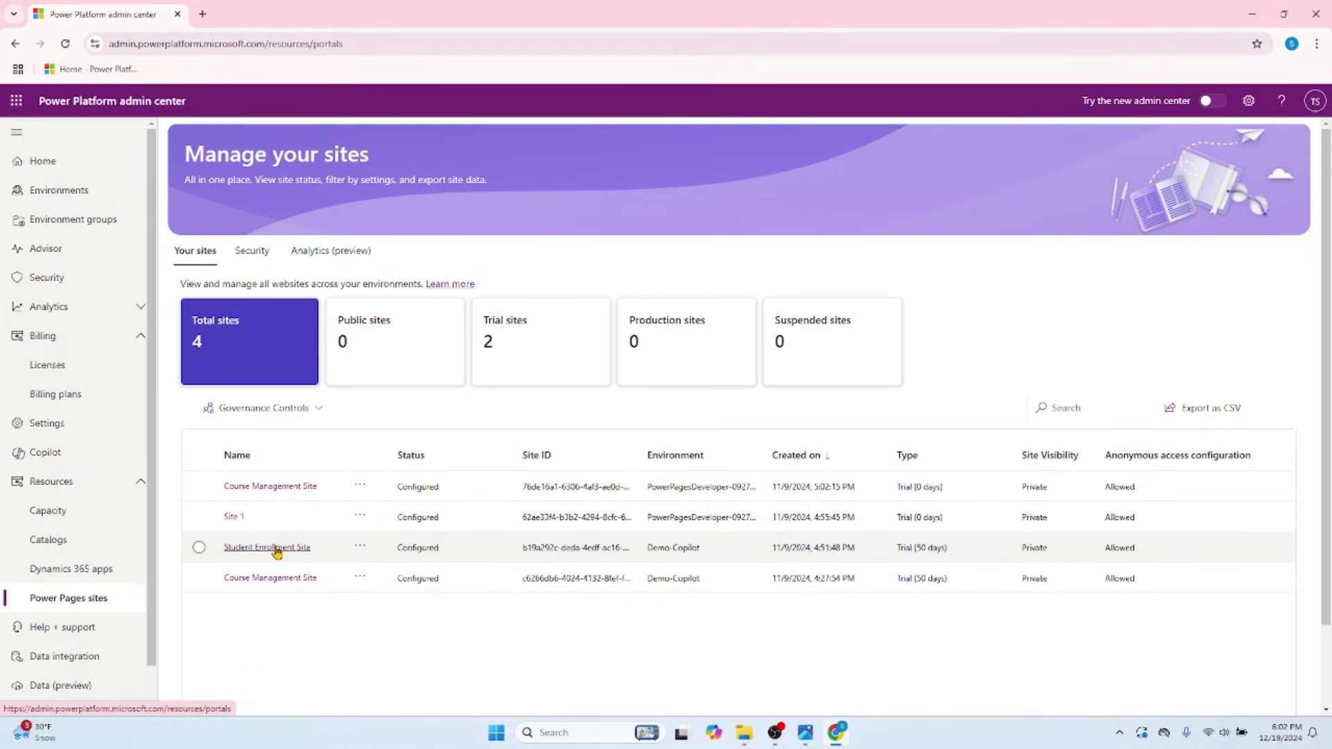
Browse Help + support and data integration, selecting the DMExport_2024_11_18T02_08_11_395Z project
{"action": "left_click", "coordinate": [141, 482]}
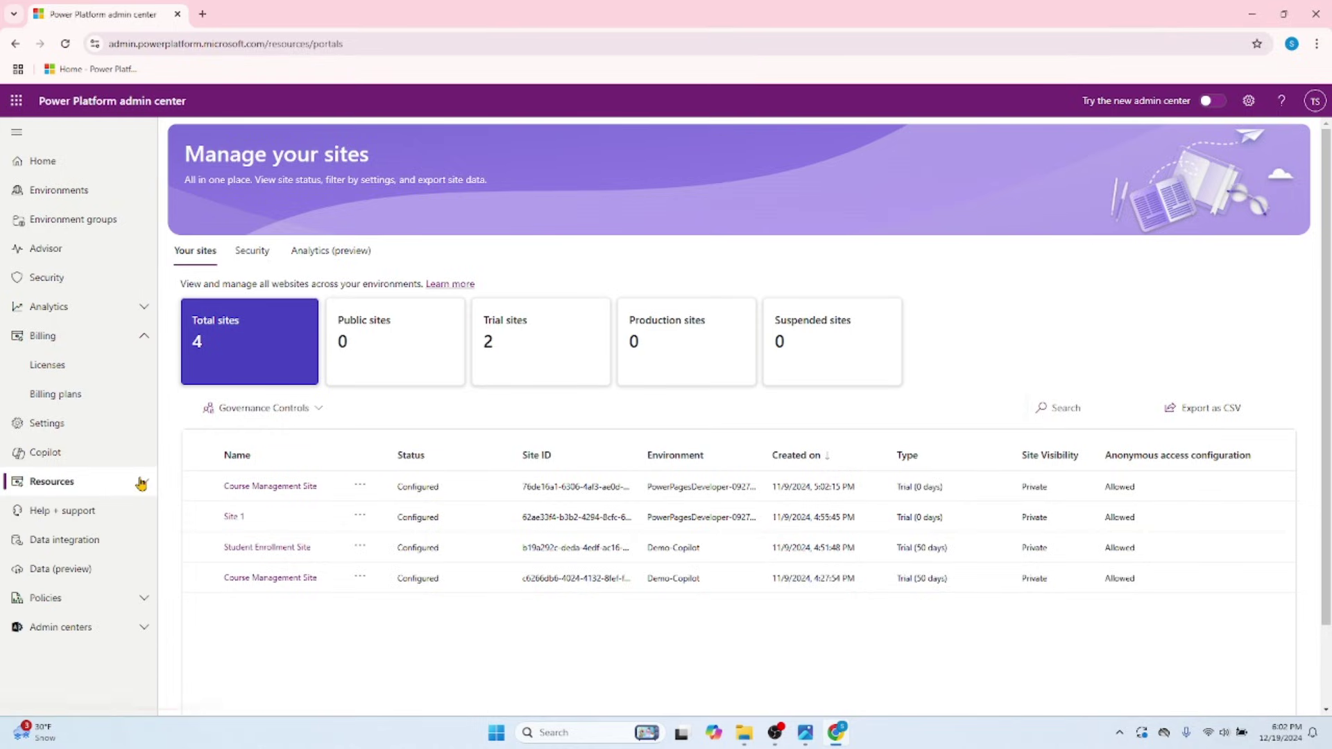
{"action": "left_click", "coordinate": [109, 512]}
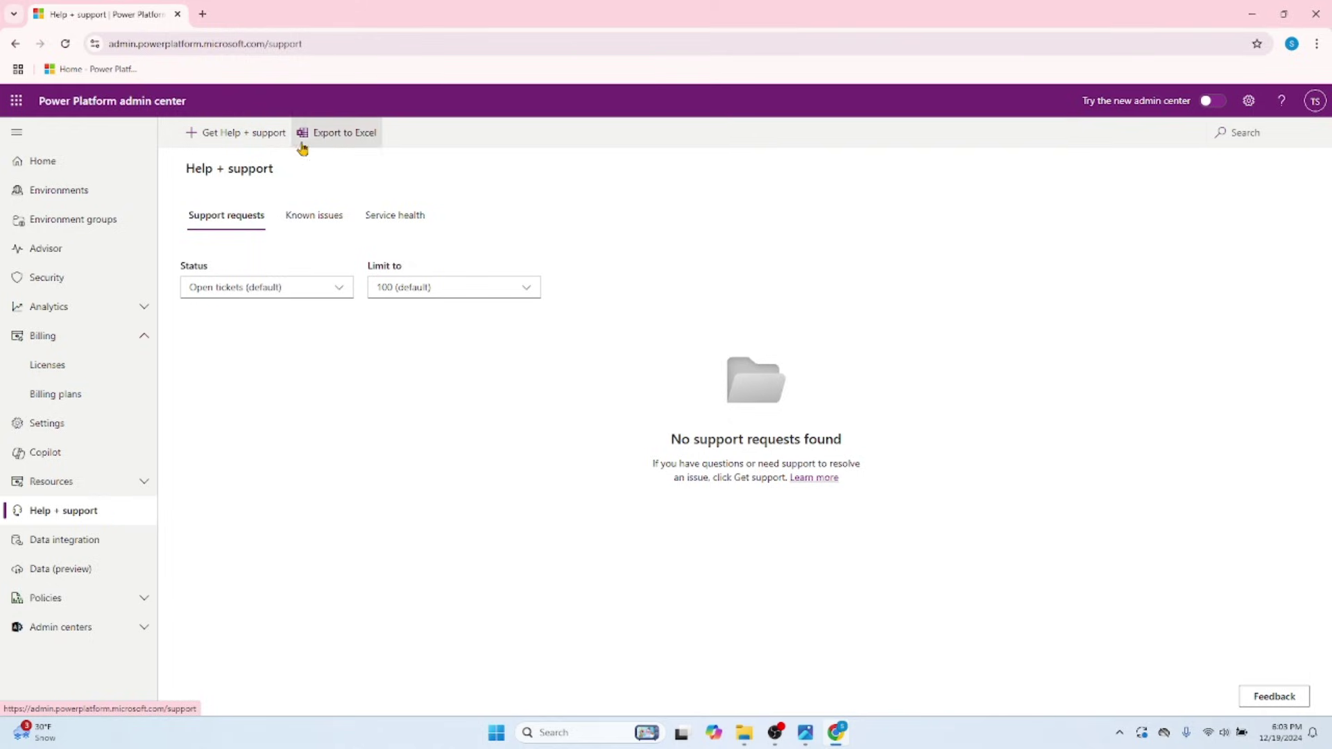
{"action": "left_click", "coordinate": [93, 548]}
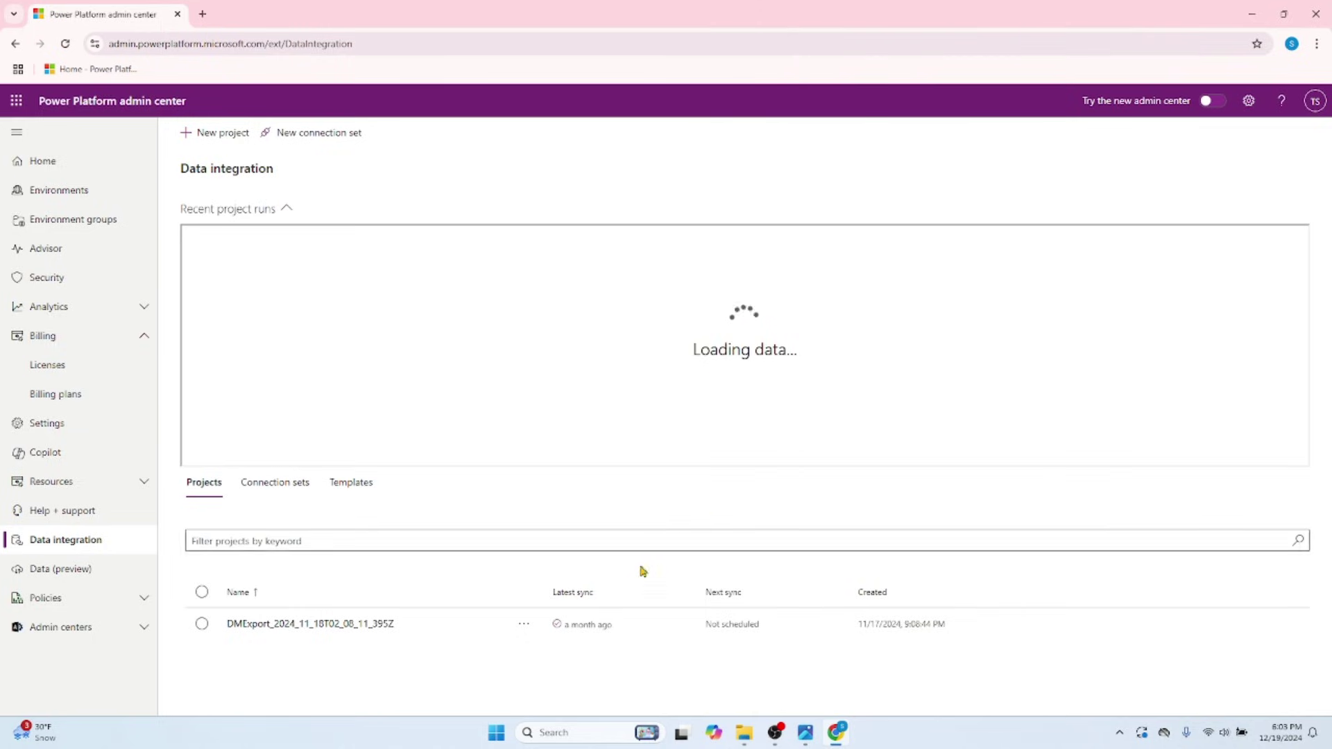
{"action": "left_click", "coordinate": [445, 629]}
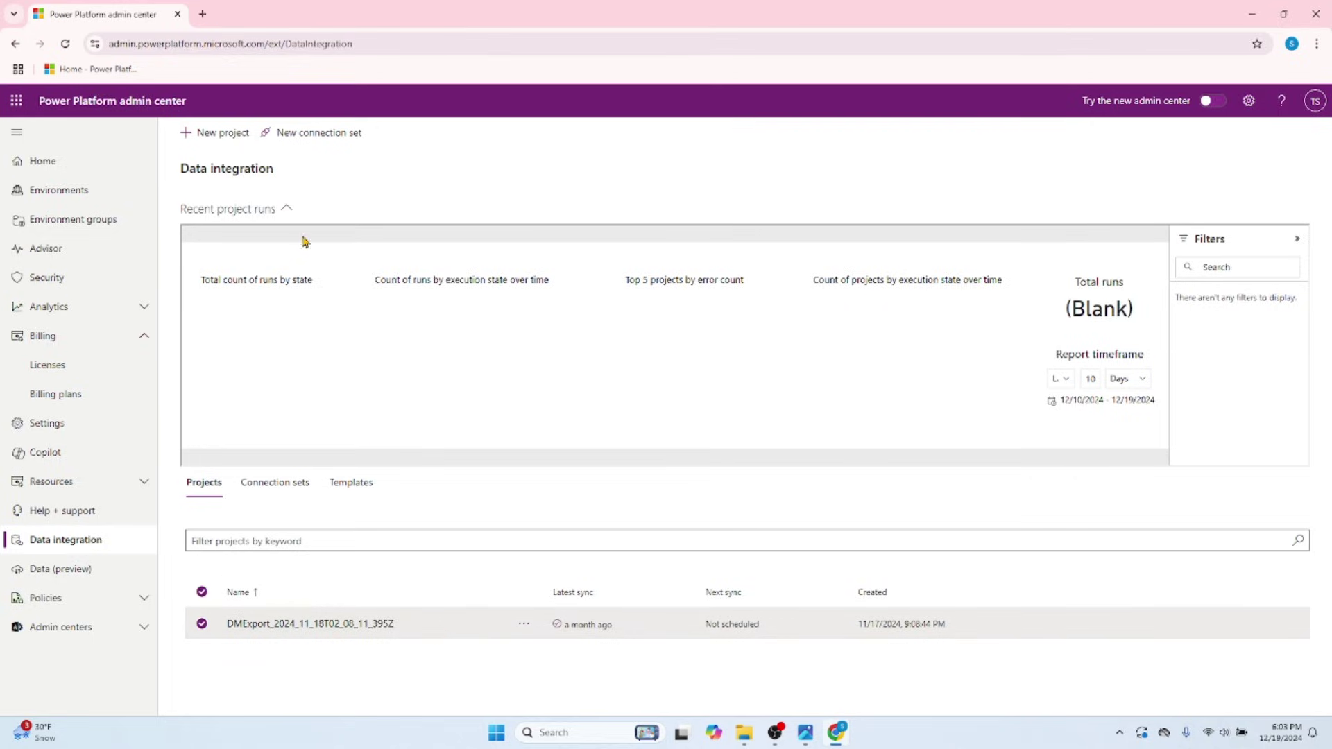
Start a new data integration project, cancel it, and go to the Data gateways page
{"action": "left_click", "coordinate": [223, 133]}
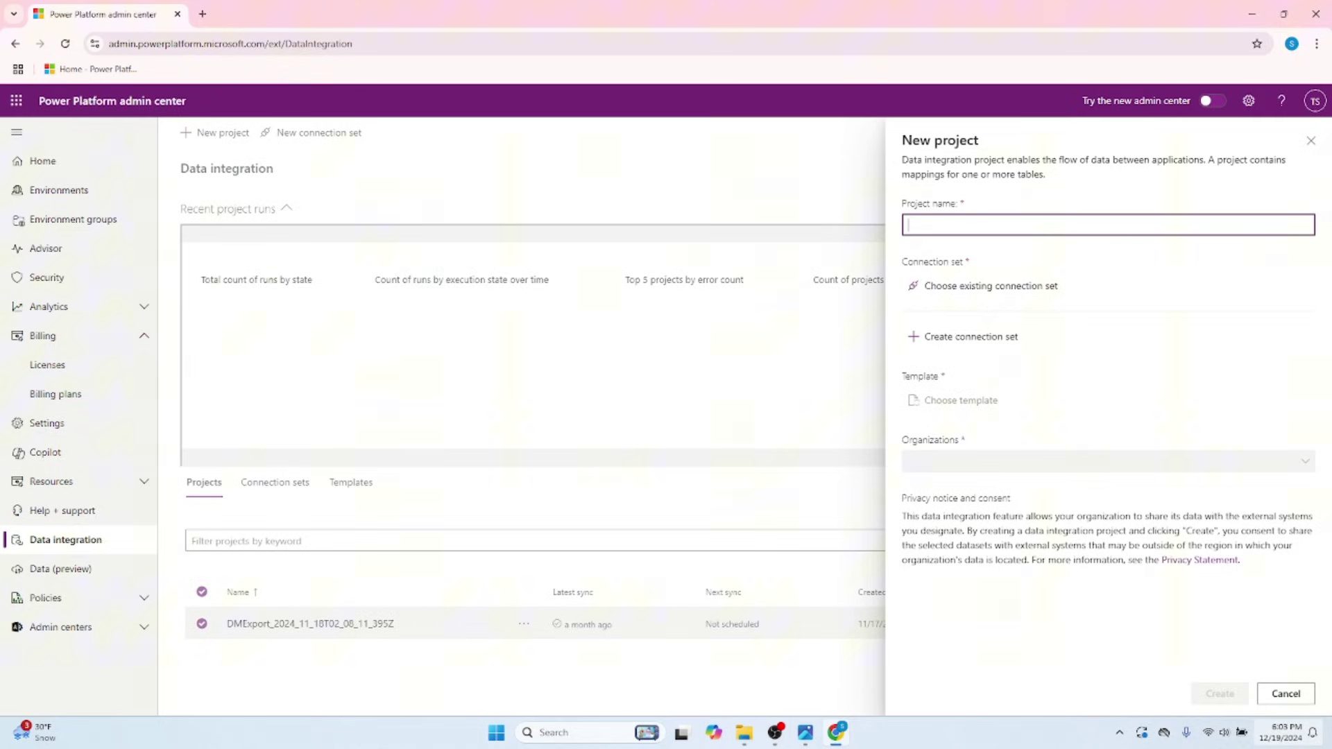
{"action": "left_click", "coordinate": [1287, 695]}
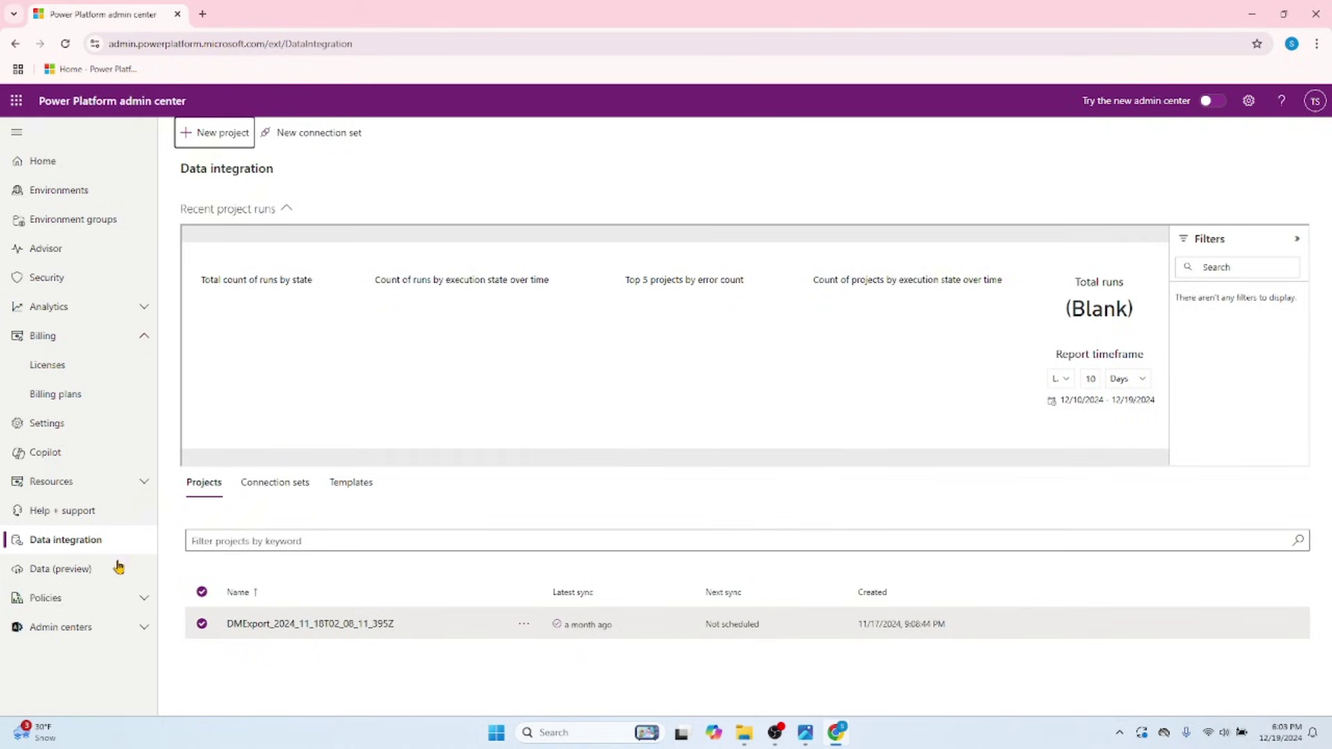
{"action": "left_click", "coordinate": [91, 581]}
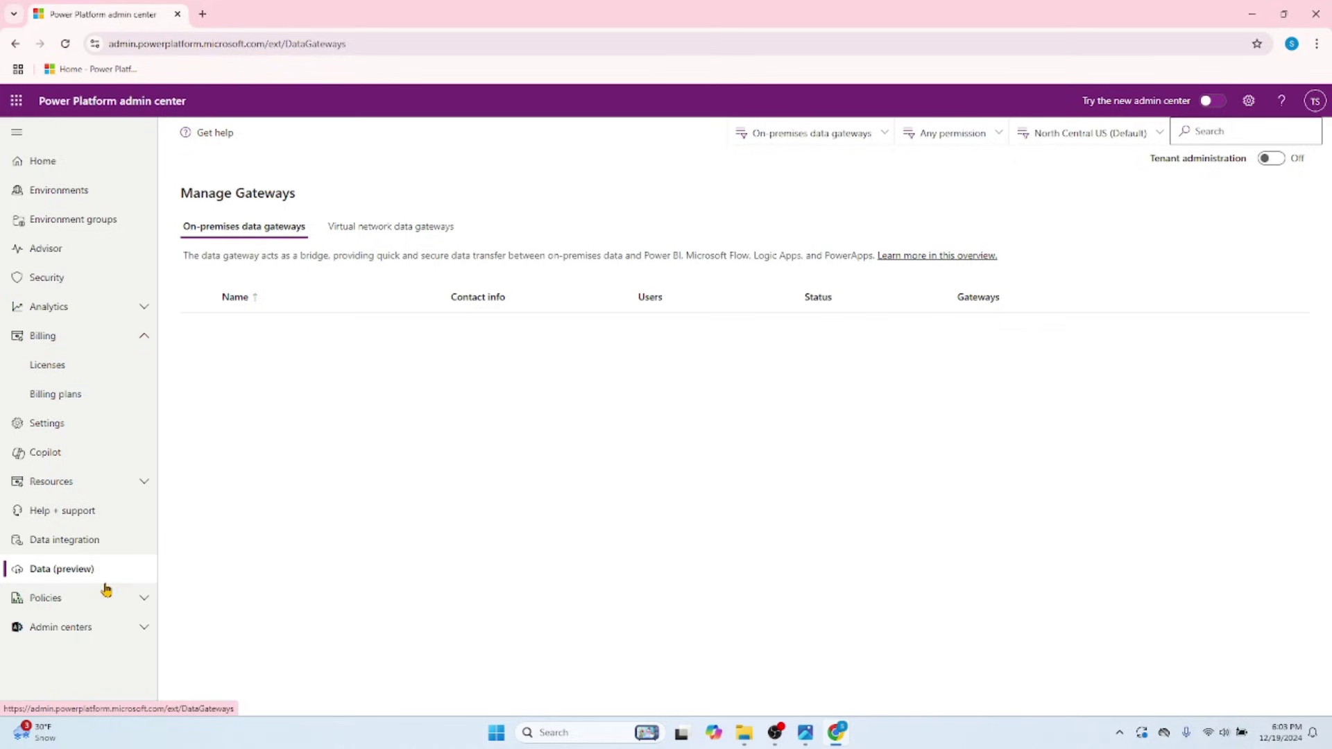
Expand Policies and step through Data policies, Tenant isolation, Customer Lockbox and Enterprise policies
{"action": "left_click", "coordinate": [143, 598]}
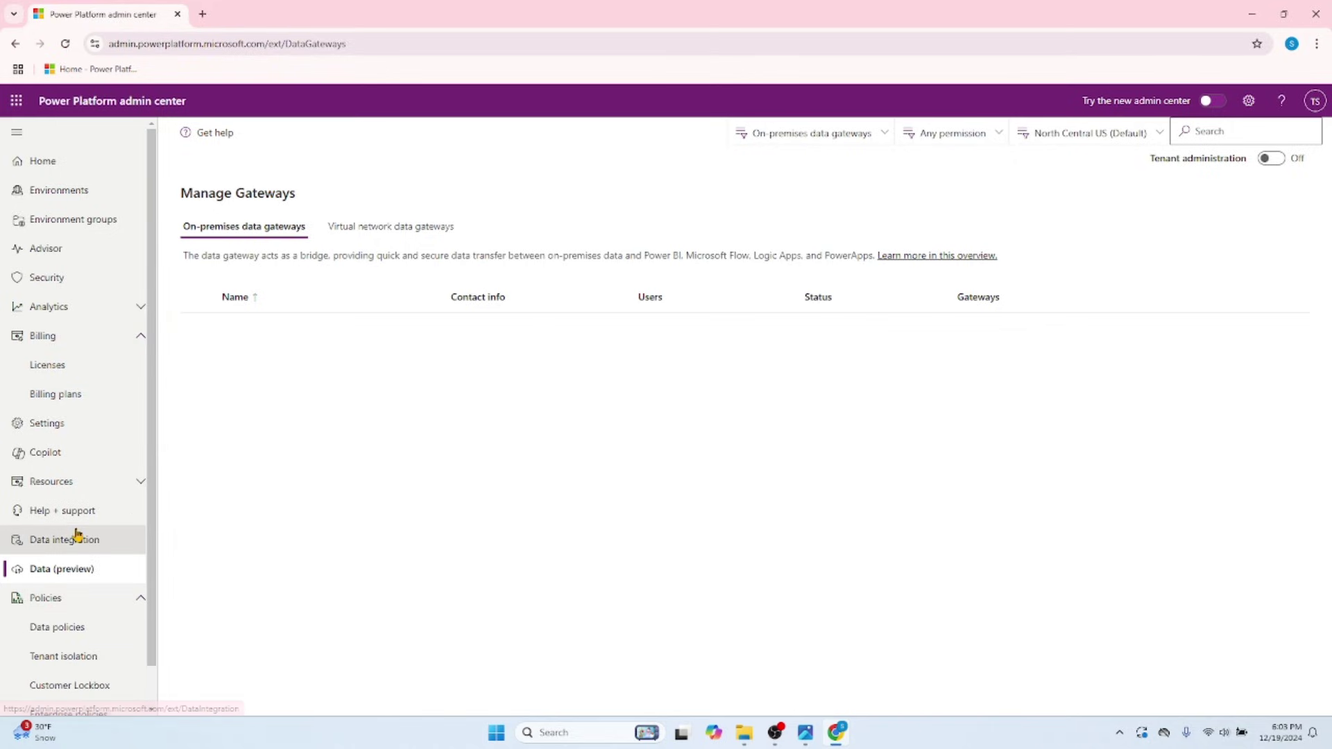
{"action": "scroll", "coordinate": [80, 536], "scroll_direction": "down", "scroll_amount": 1}
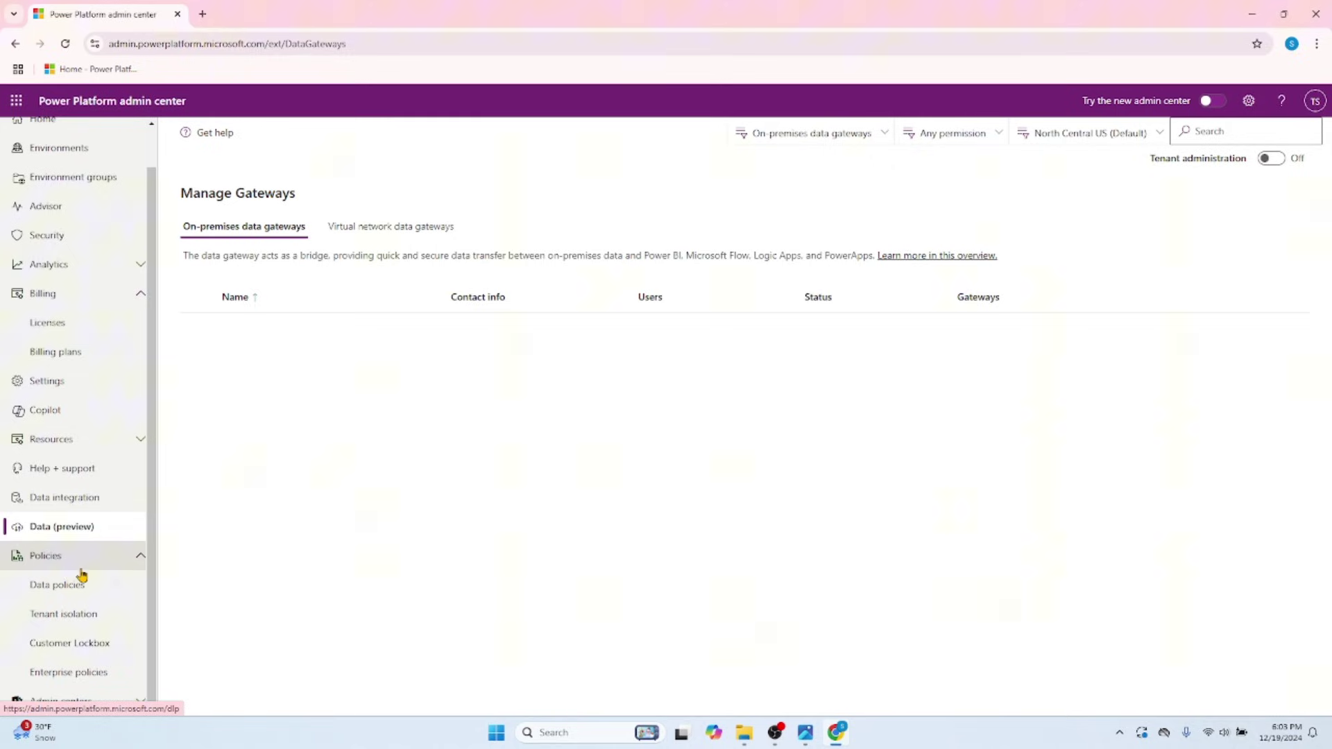
{"action": "left_click", "coordinate": [71, 586]}
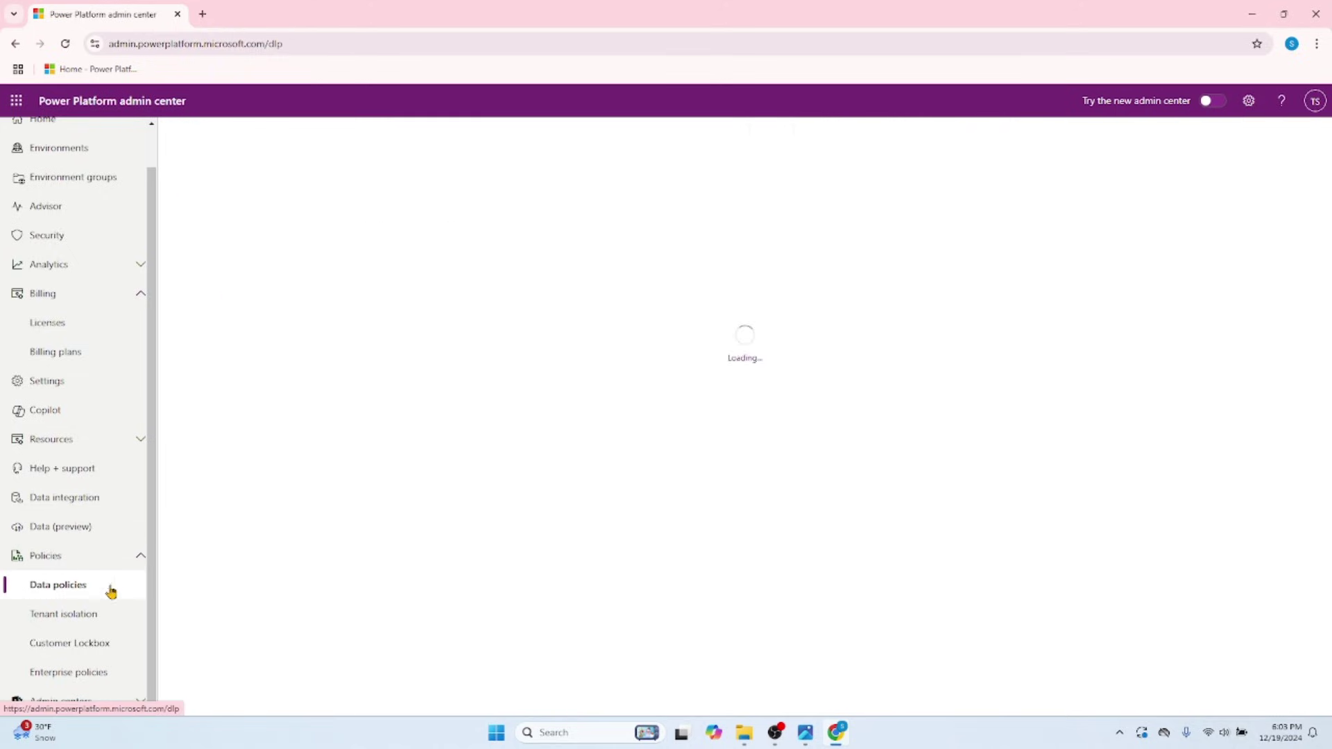
{"action": "left_click", "coordinate": [97, 614]}
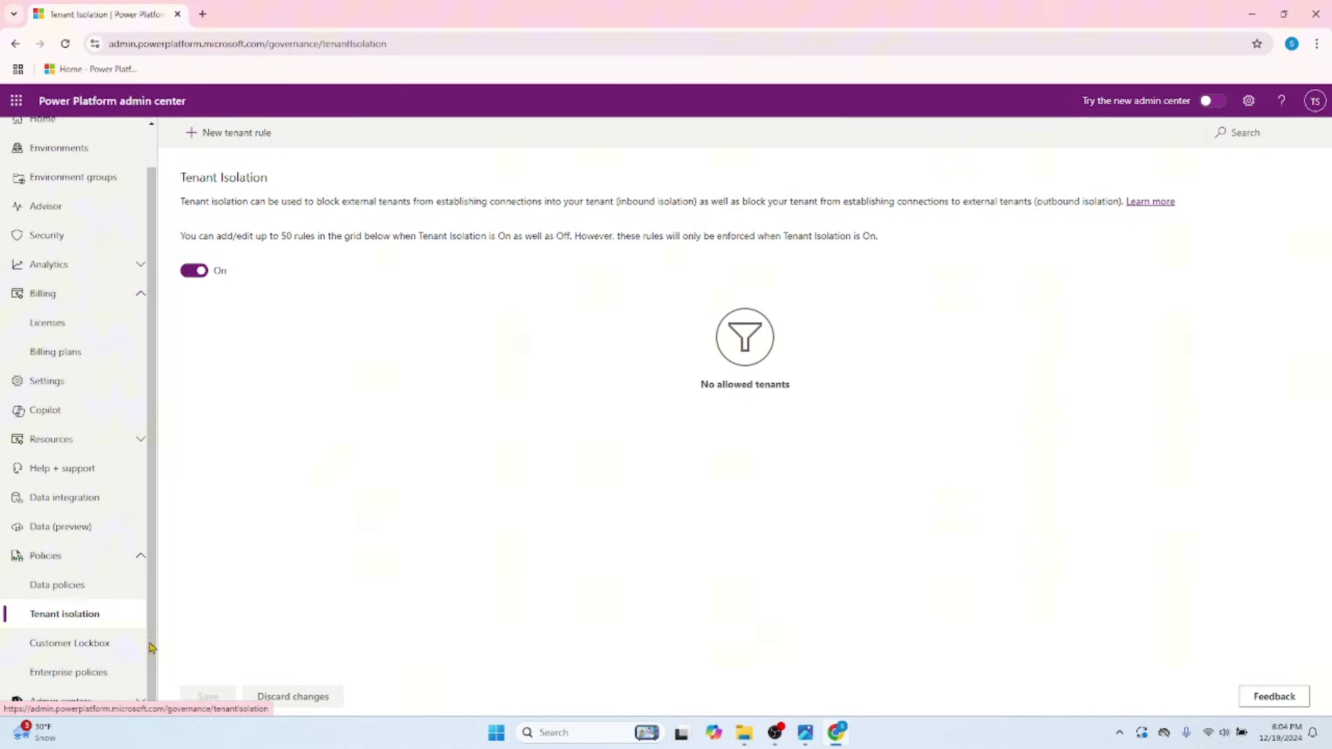
{"action": "left_click", "coordinate": [101, 644]}
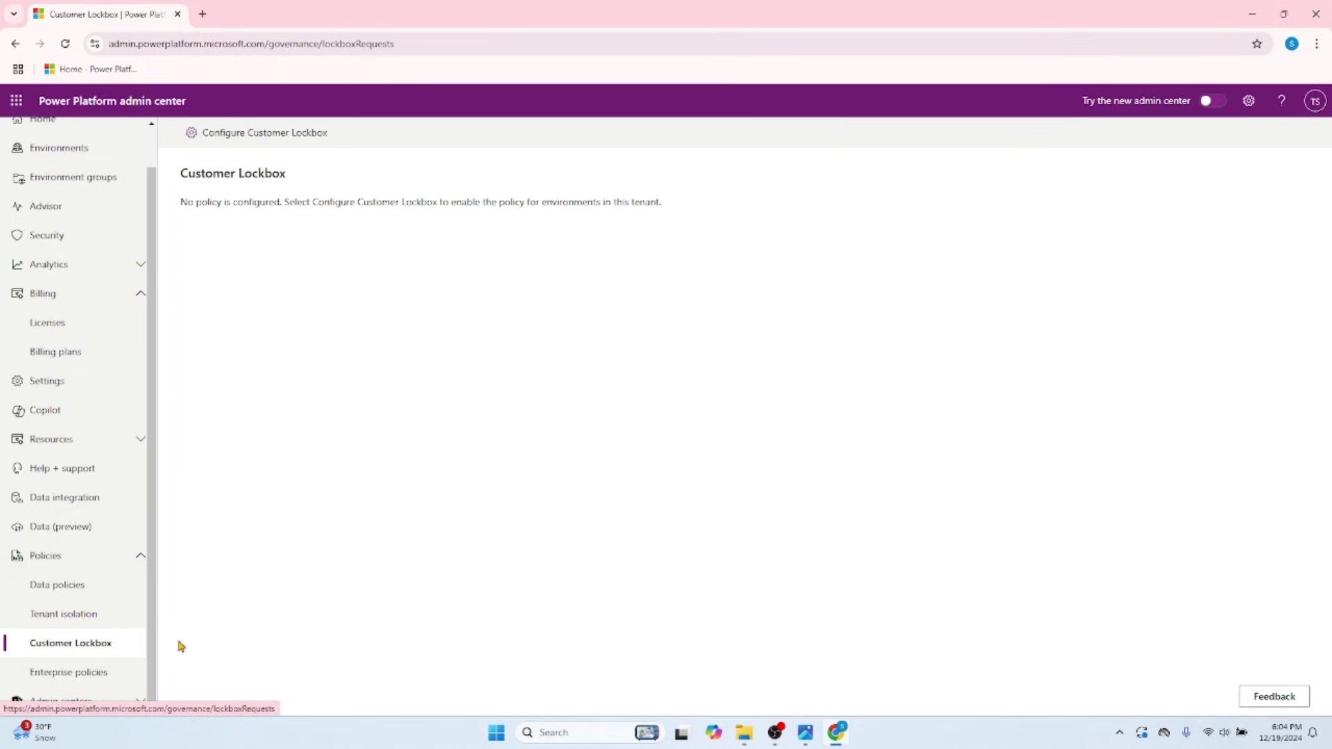
{"action": "left_click", "coordinate": [73, 676]}
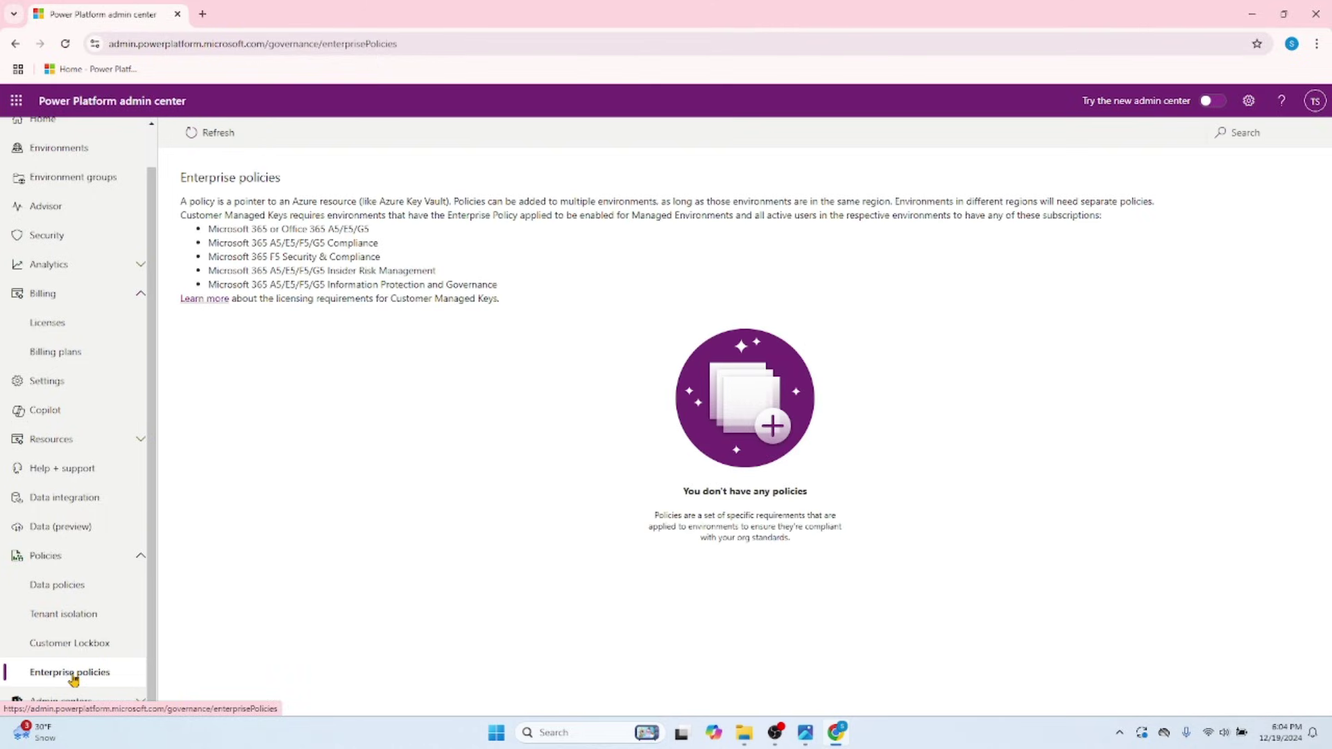
{"action": "scroll", "coordinate": [104, 659], "scroll_direction": "up", "scroll_amount": 1}
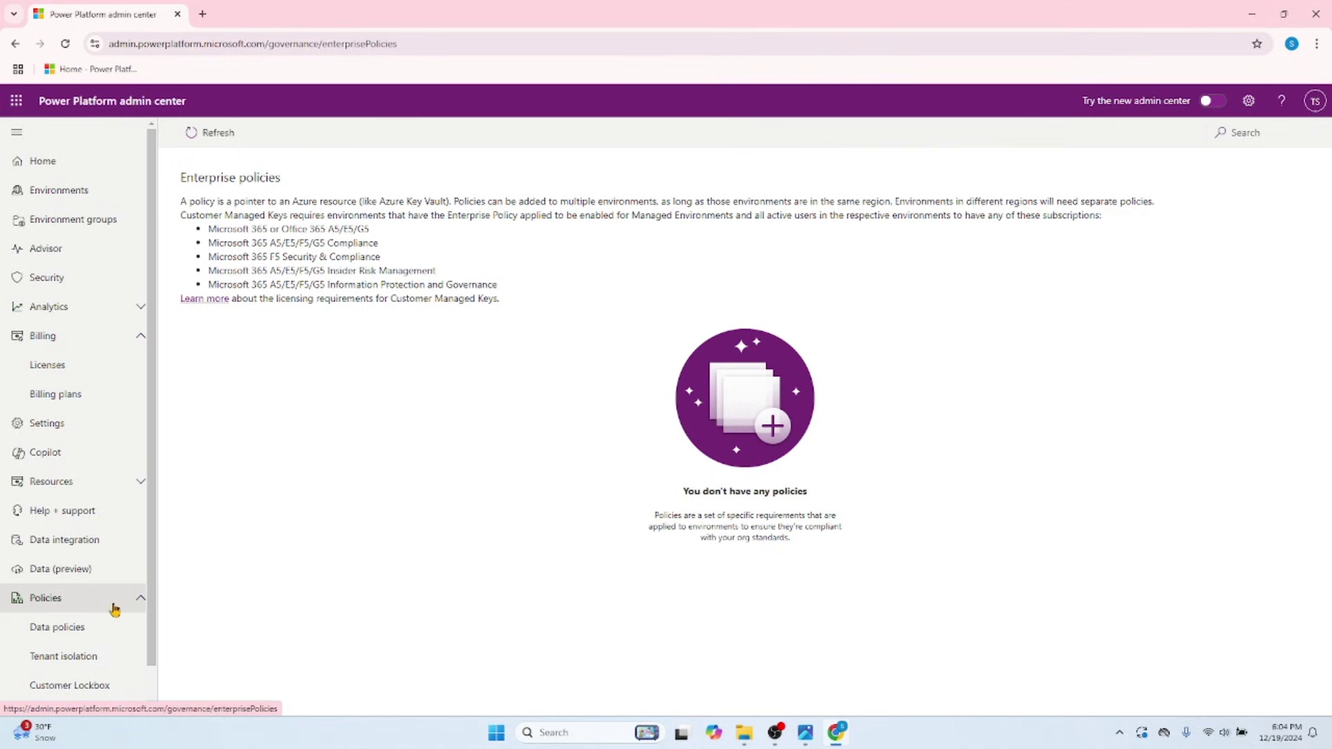
Collapse Policies and expand Admin centers to list the Microsoft 365, Entra and Power BI links
{"action": "scroll", "coordinate": [115, 609], "scroll_direction": "down", "scroll_amount": 1}
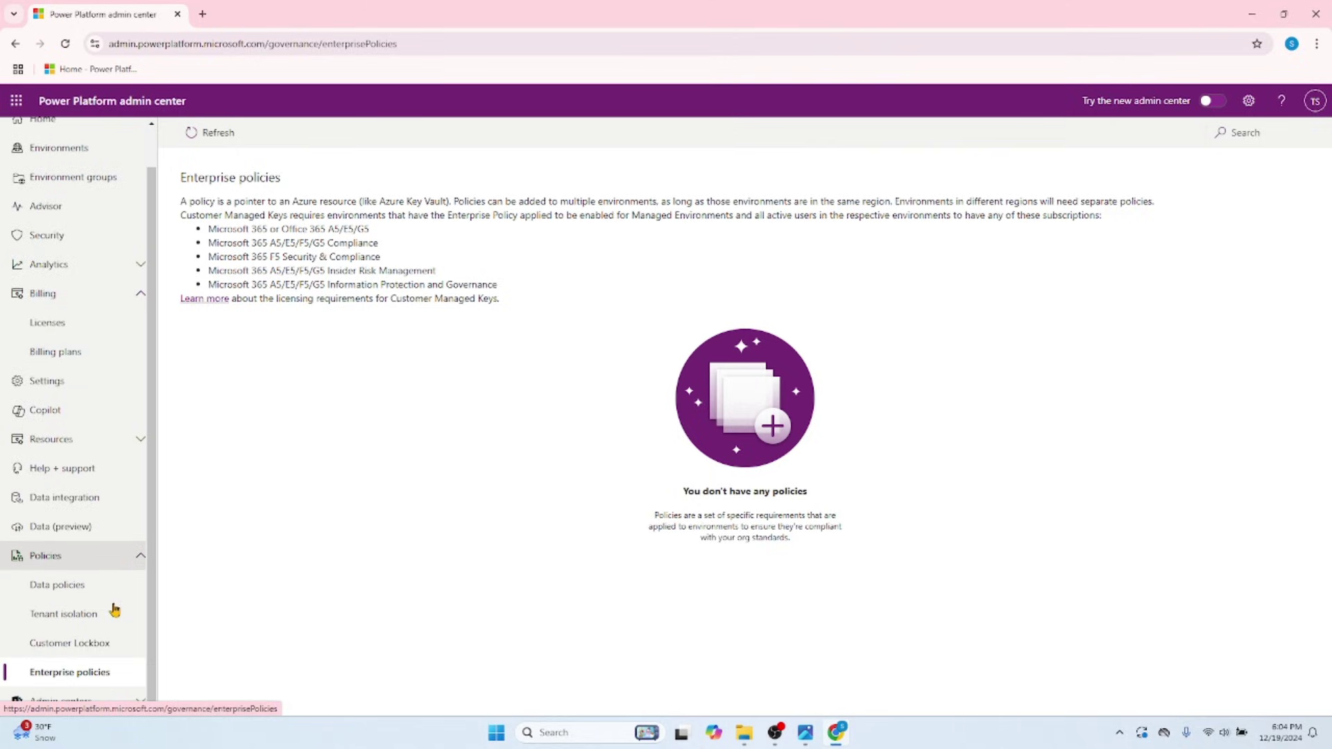
{"action": "left_click", "coordinate": [135, 559]}
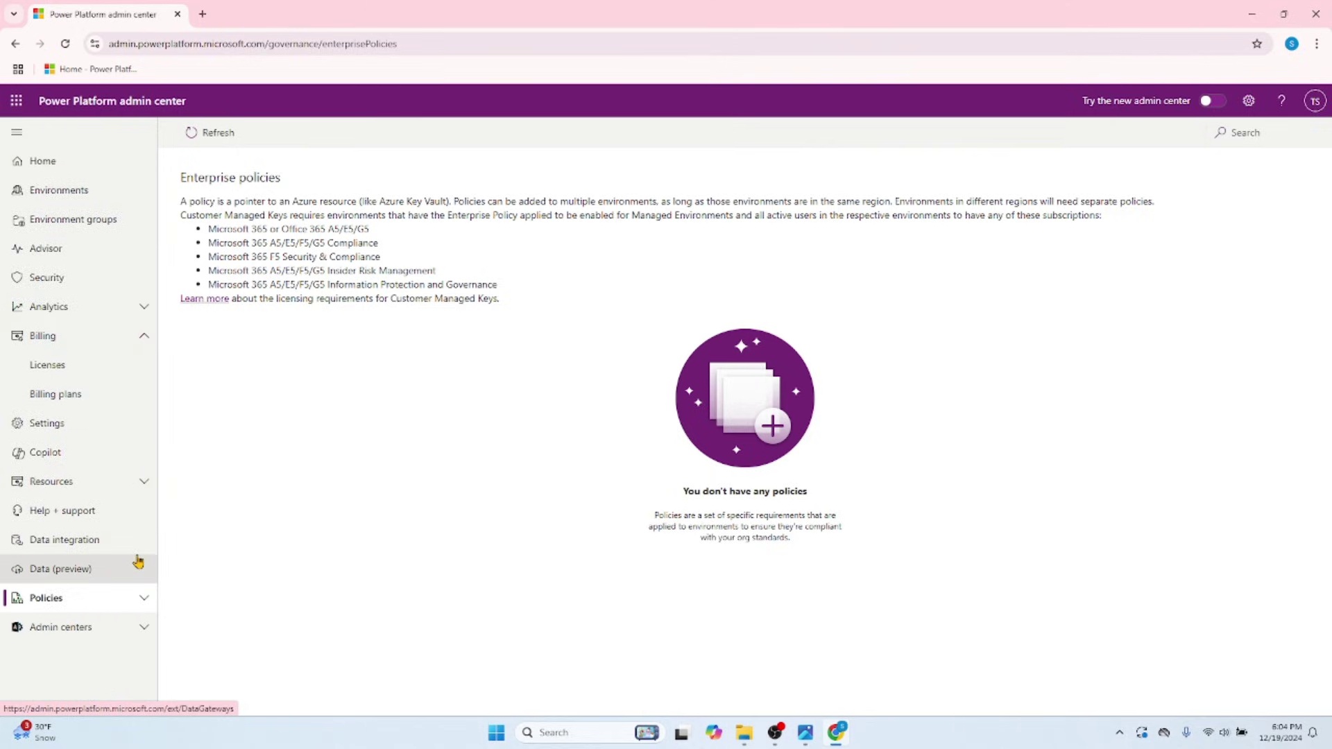
{"action": "left_click", "coordinate": [136, 627]}
{"action": "scroll", "coordinate": [137, 632], "scroll_direction": "down", "scroll_amount": 1}
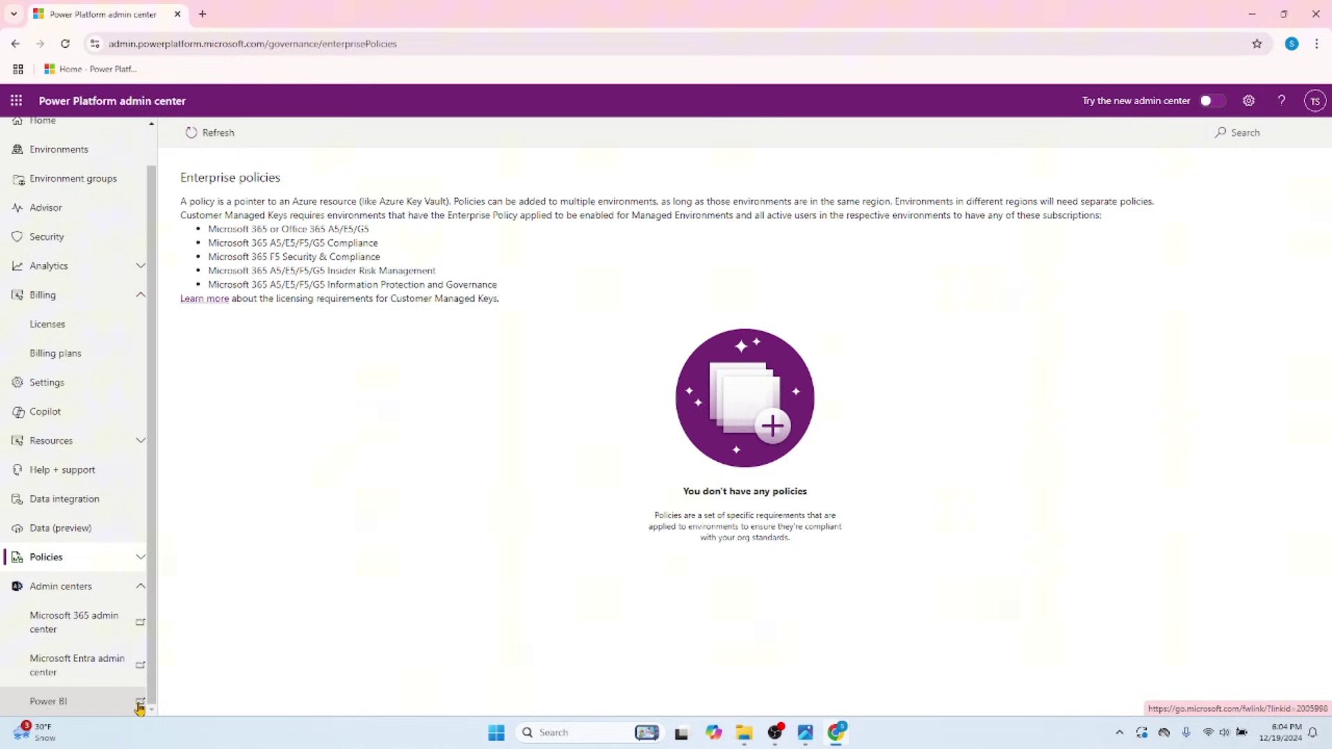
{"action": "left_click", "coordinate": [139, 706]}
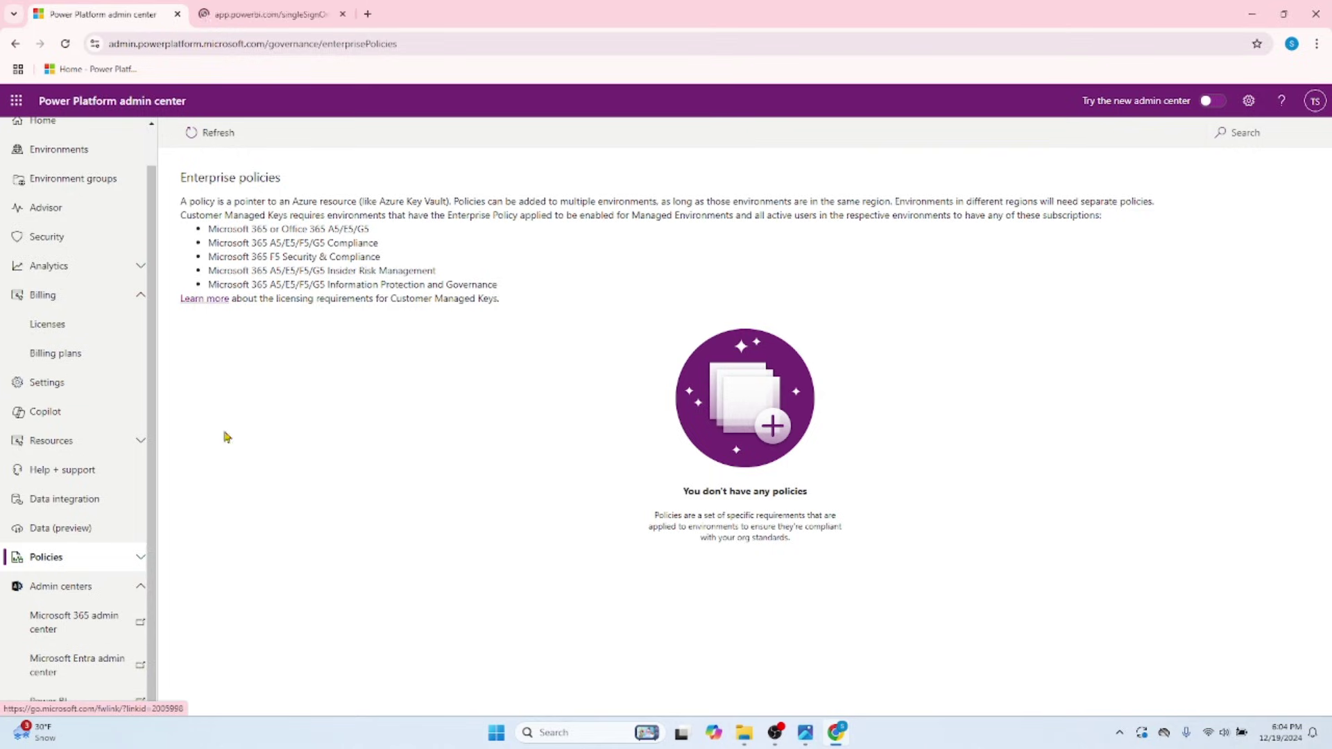
{"action": "left_click", "coordinate": [264, 14]}
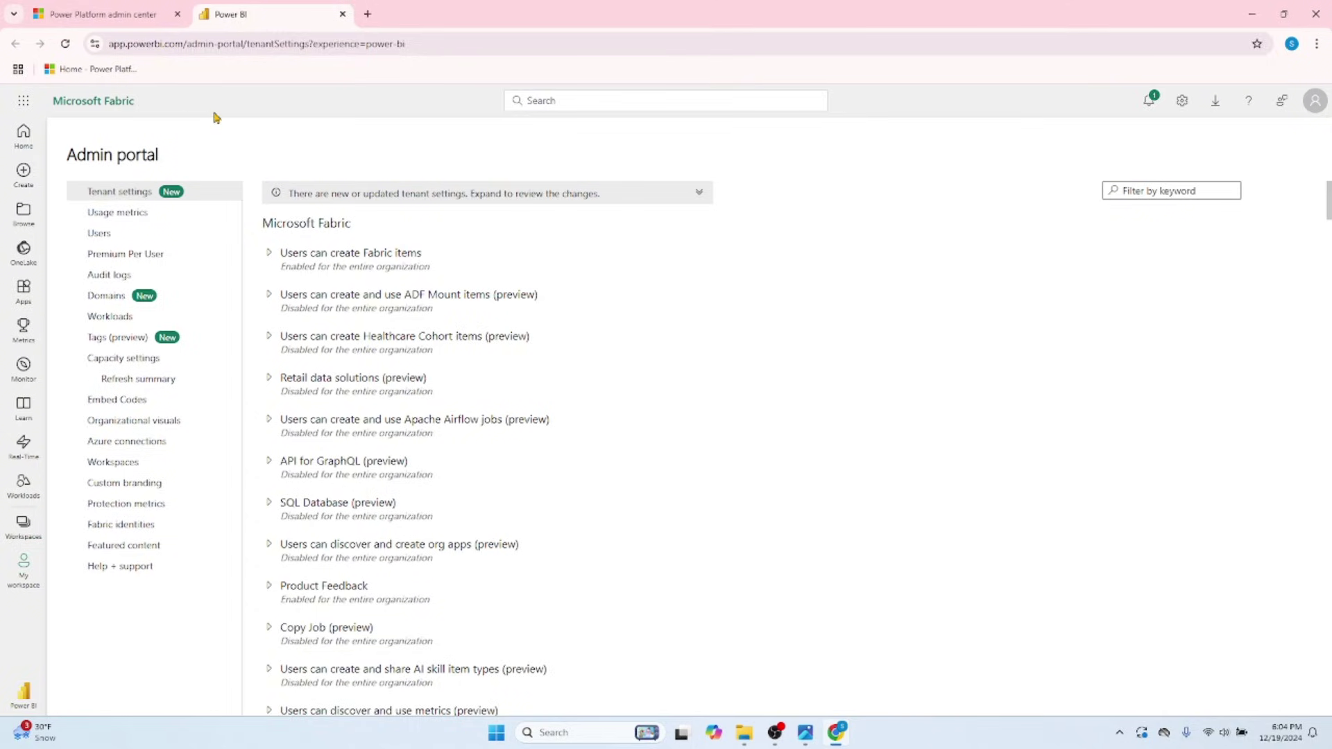
{"action": "left_click", "coordinate": [343, 14]}
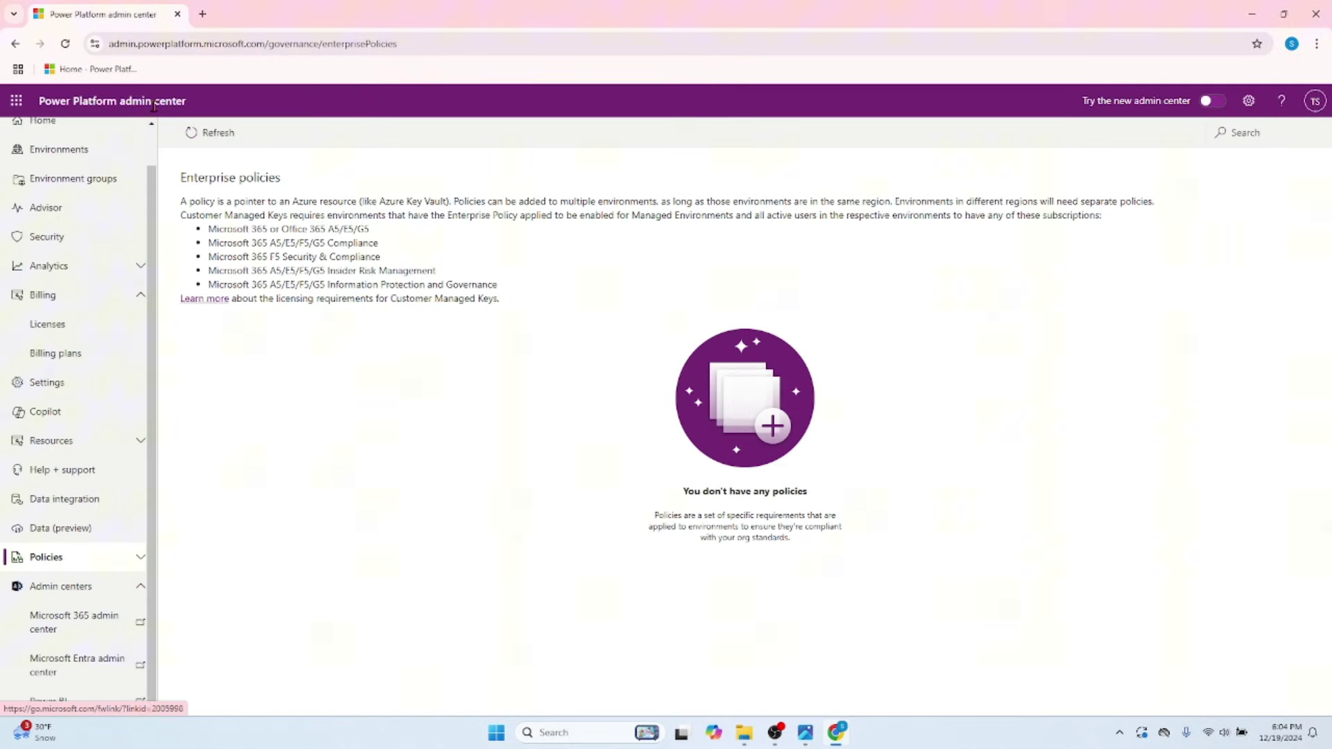
{"action": "left_click", "coordinate": [139, 627]}
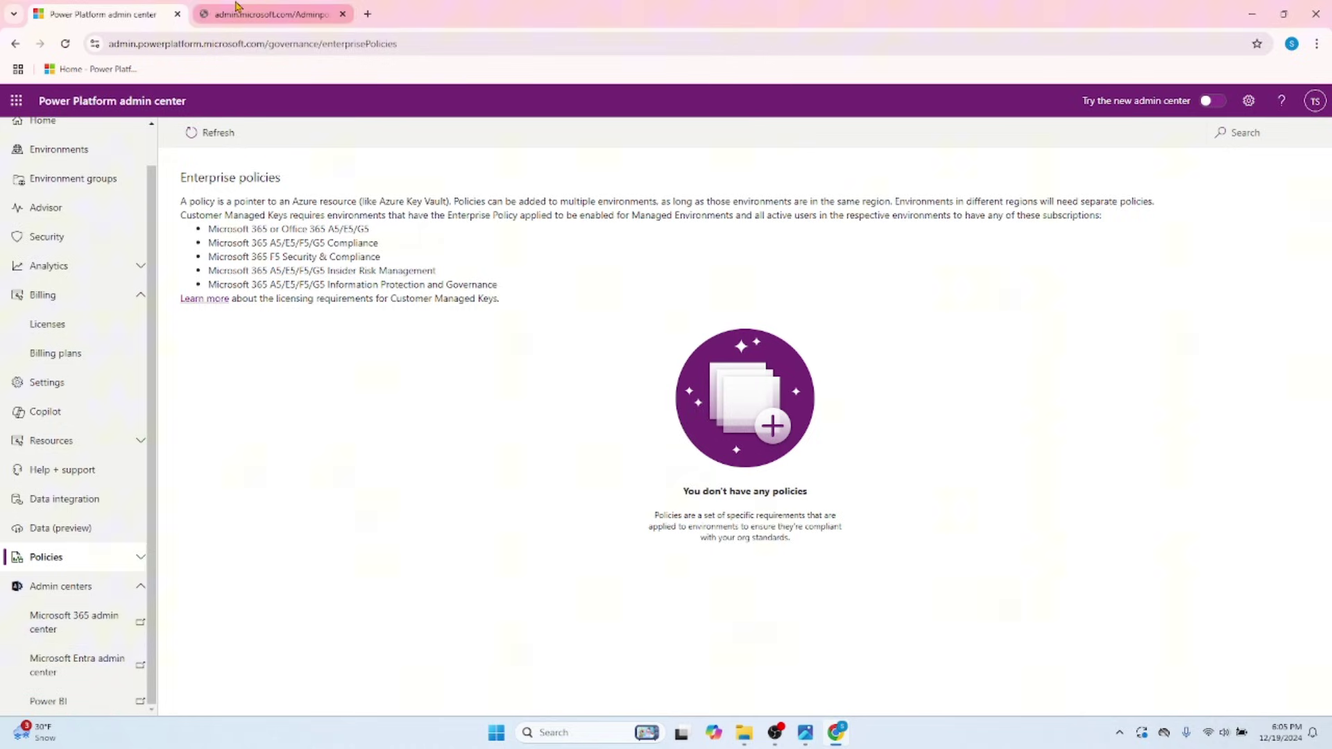
{"action": "left_click", "coordinate": [236, 7]}
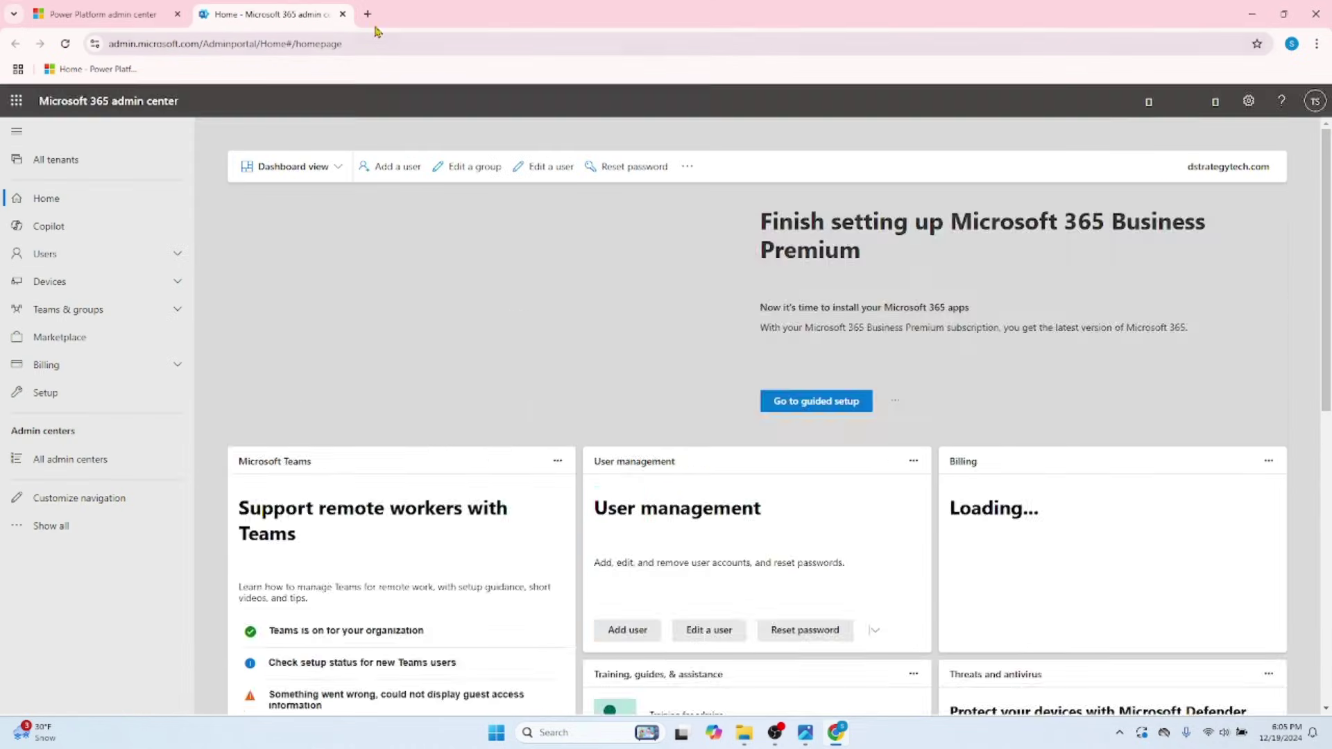
{"action": "left_click", "coordinate": [343, 14]}
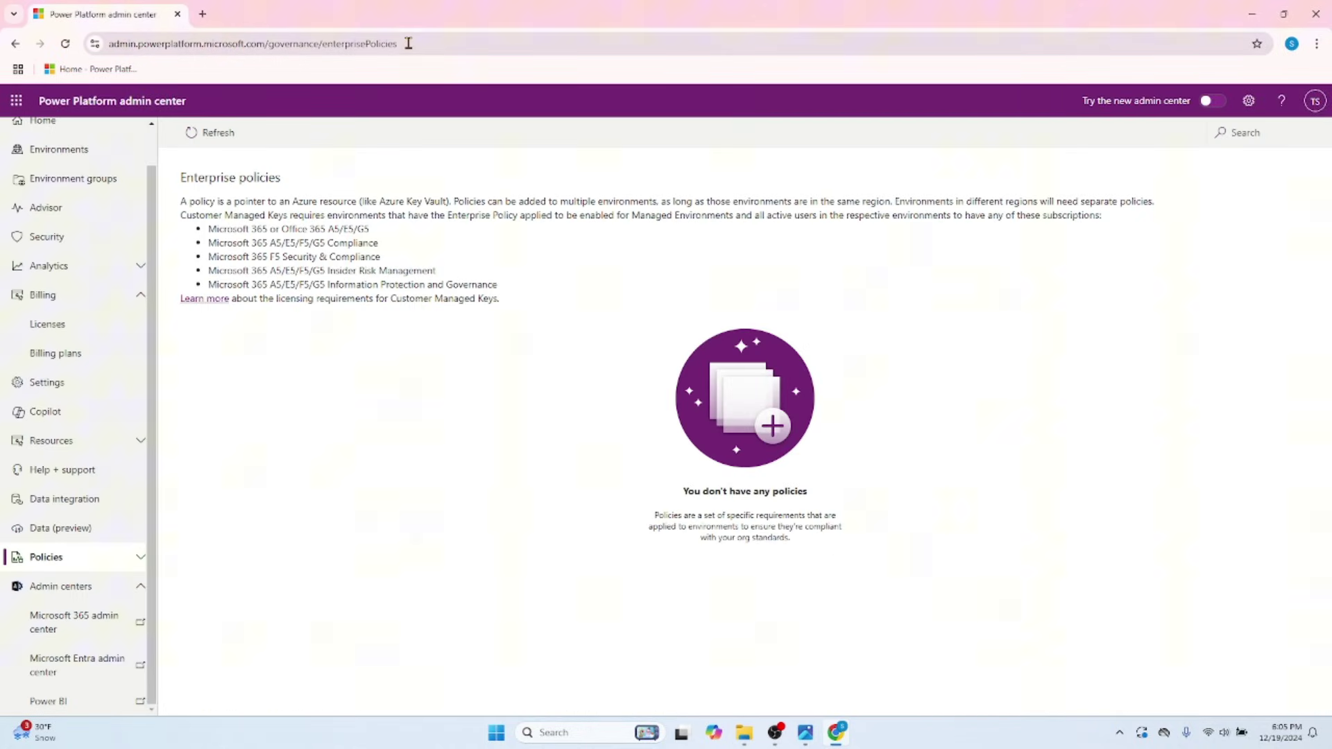
Switch on the new admin center experience and view its Home page
{"action": "scroll", "coordinate": [132, 383], "scroll_direction": "up", "scroll_amount": 1}
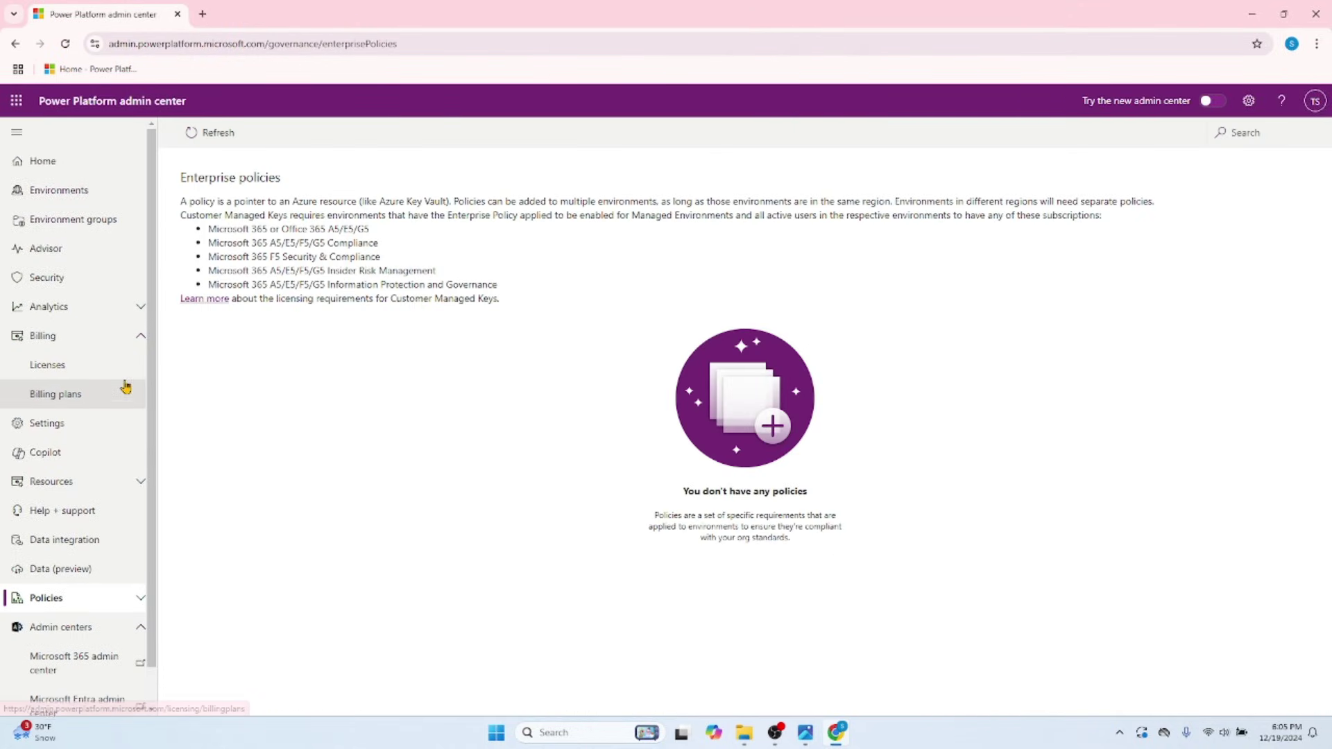
{"action": "left_click", "coordinate": [1211, 102]}
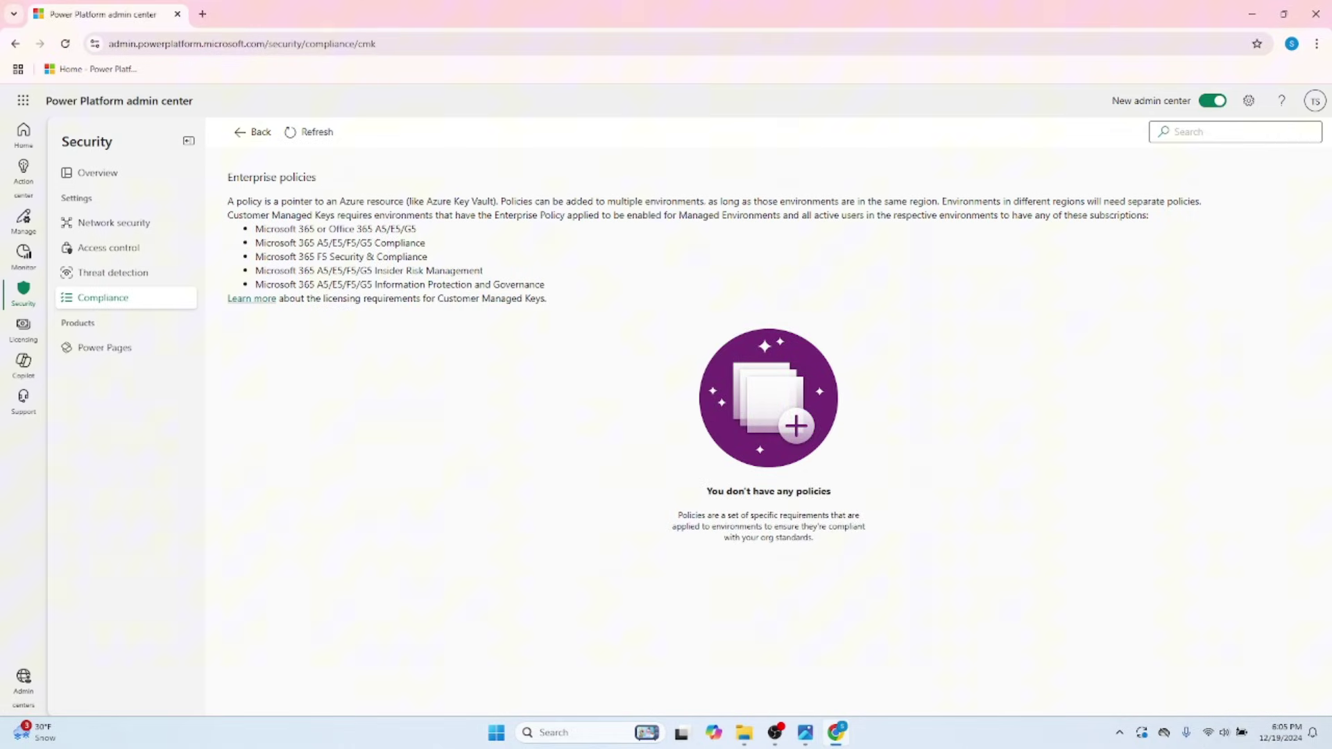
{"action": "left_click", "coordinate": [22, 132]}
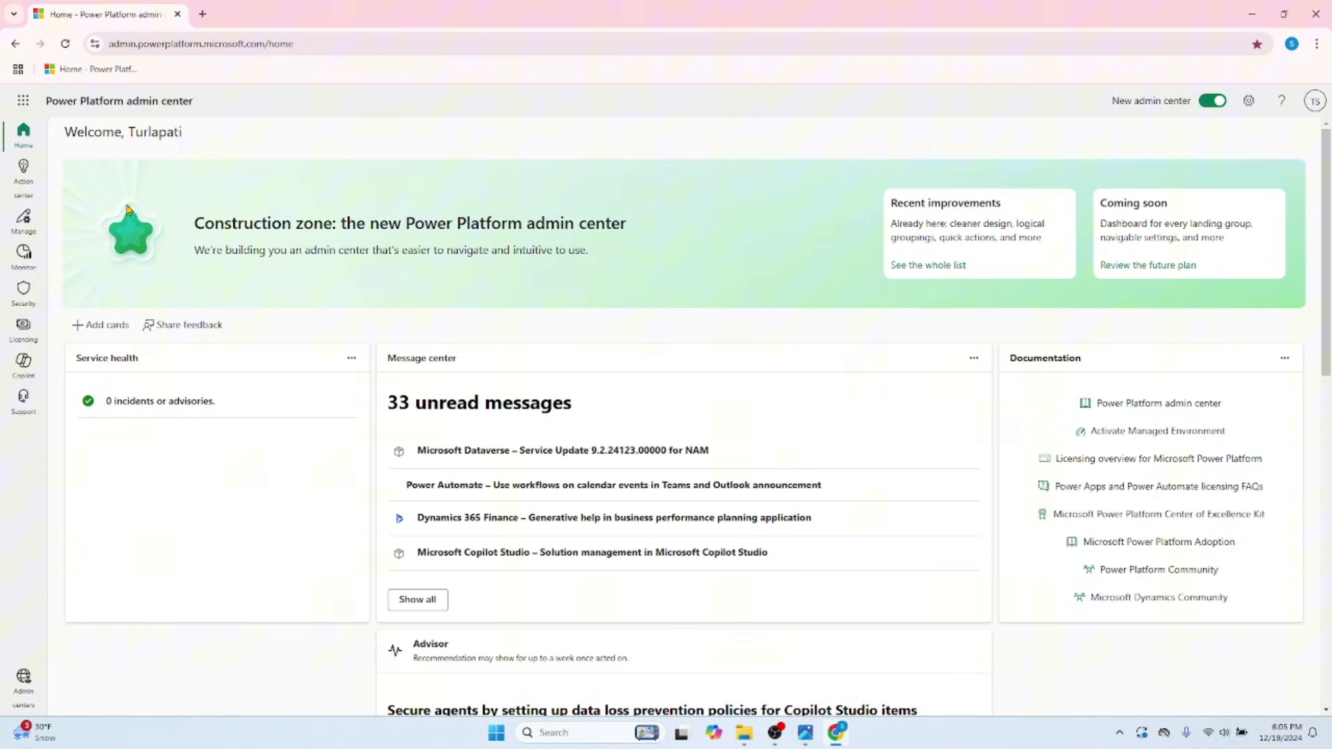
Look at Action center recommendations, then toggle the new admin center off and back on
{"action": "left_click", "coordinate": [23, 170]}
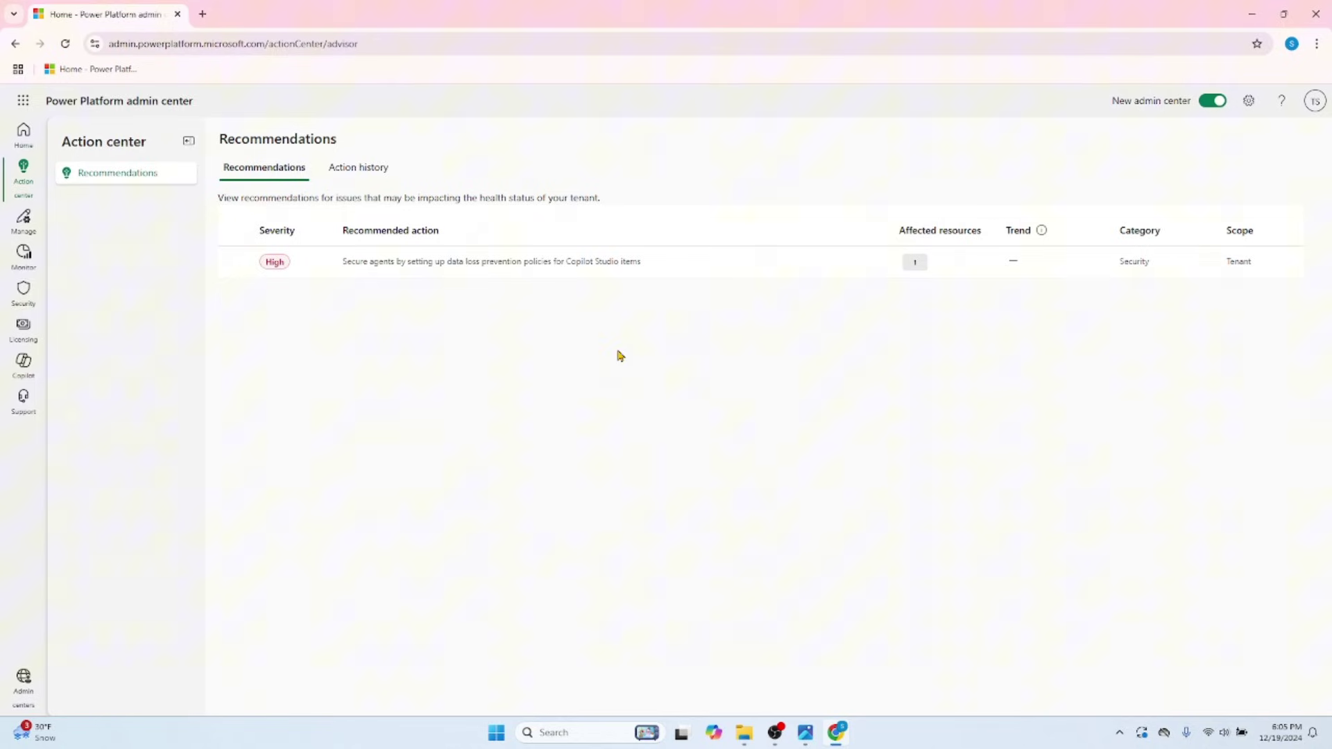
{"action": "left_click", "coordinate": [1207, 104]}
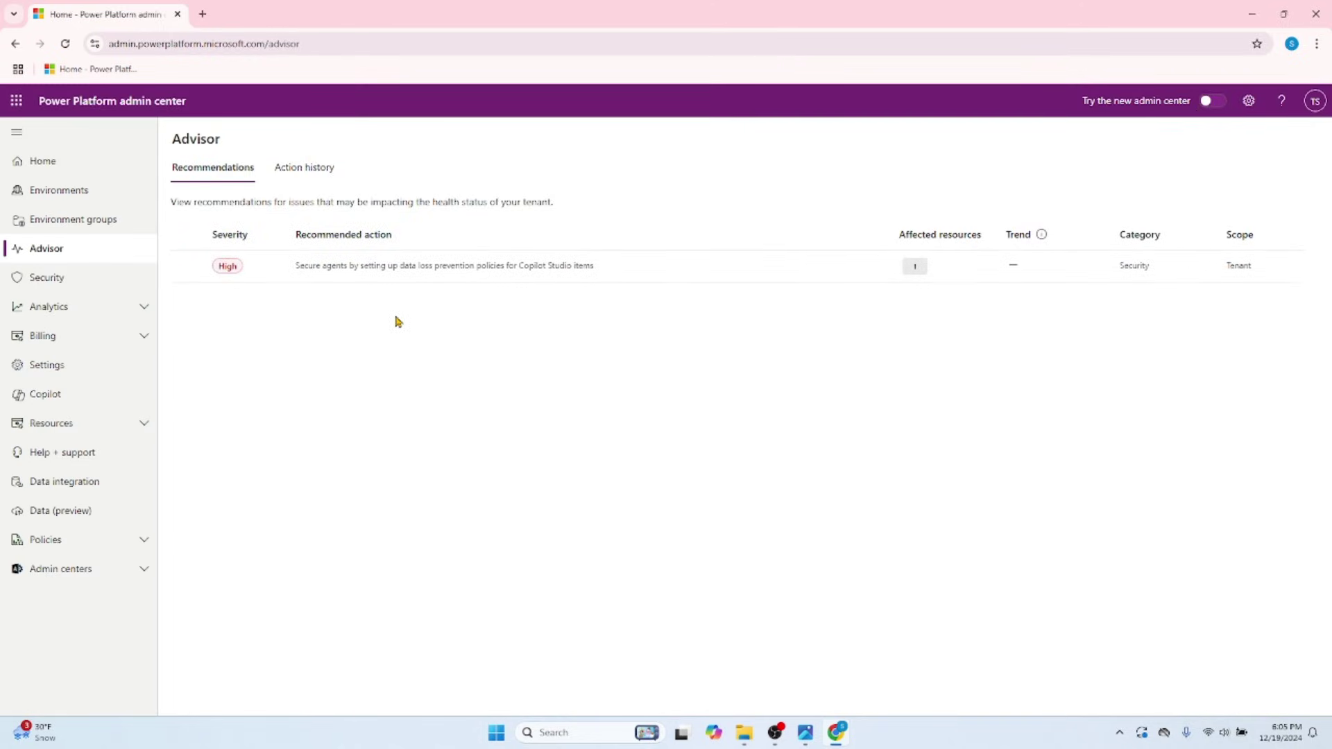
{"action": "left_click", "coordinate": [1212, 102]}
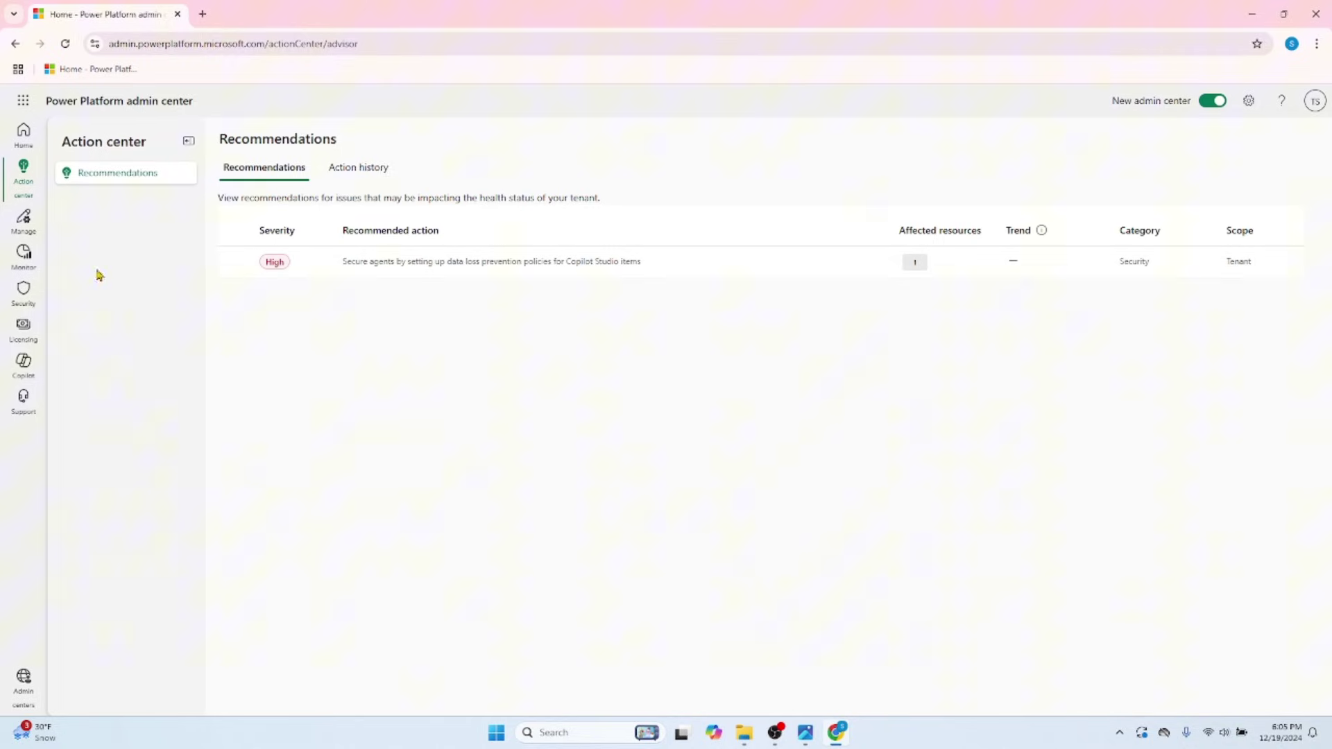
Under Manage, visit Environments, Environment groups, tenant settings and Data gateways
{"action": "left_click", "coordinate": [24, 219]}
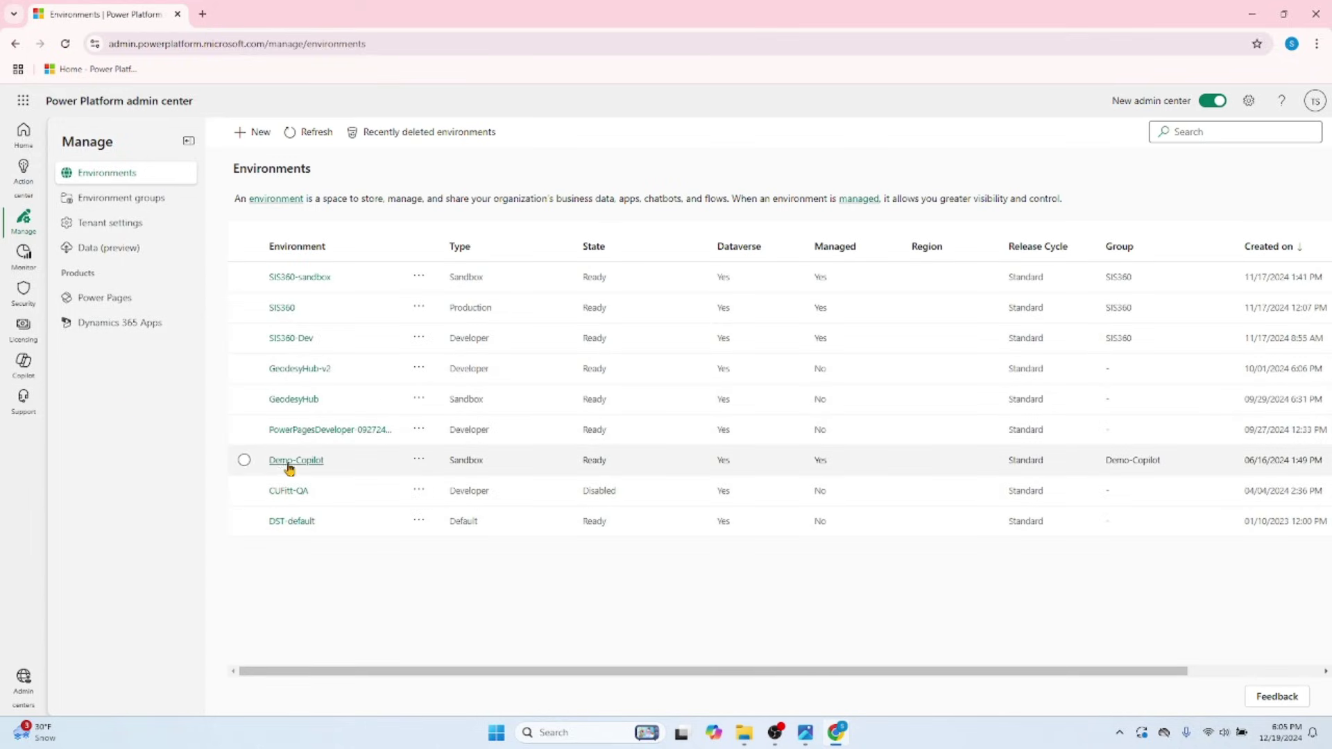
{"action": "left_click", "coordinate": [153, 201]}
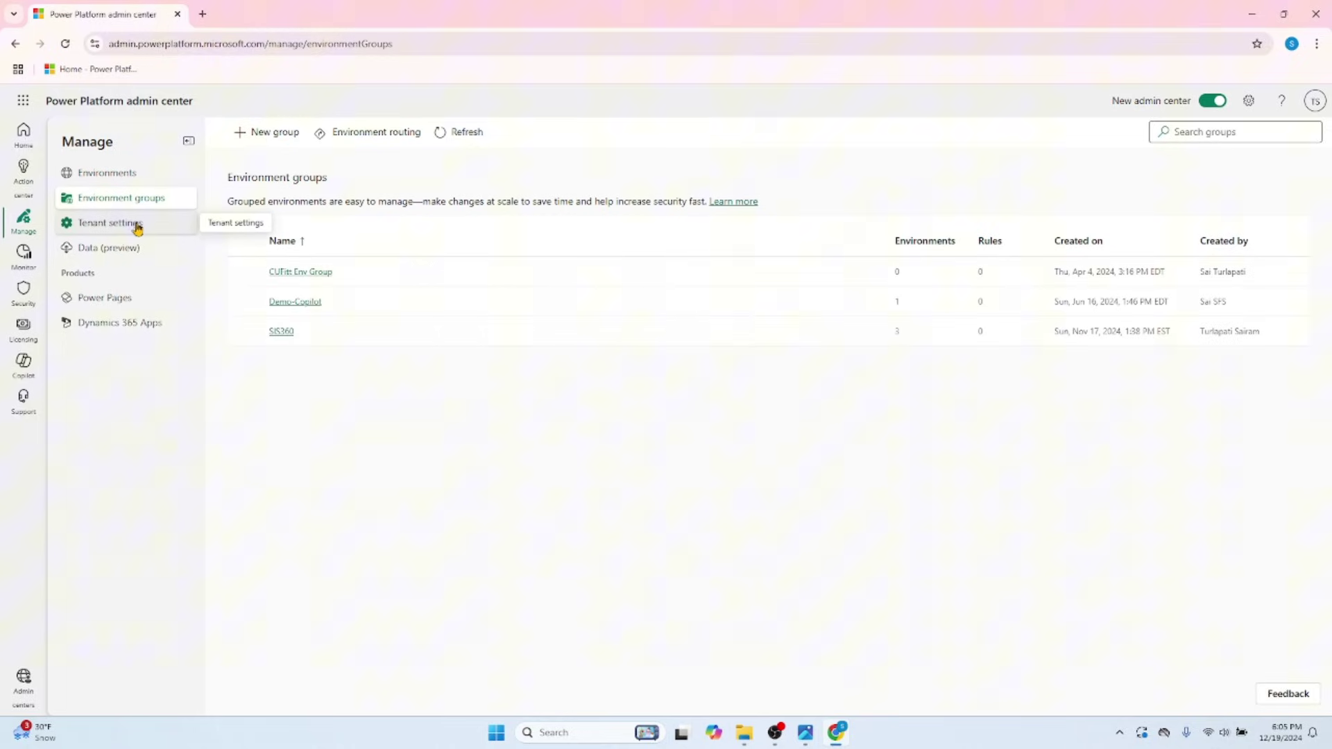
{"action": "left_click", "coordinate": [137, 227]}
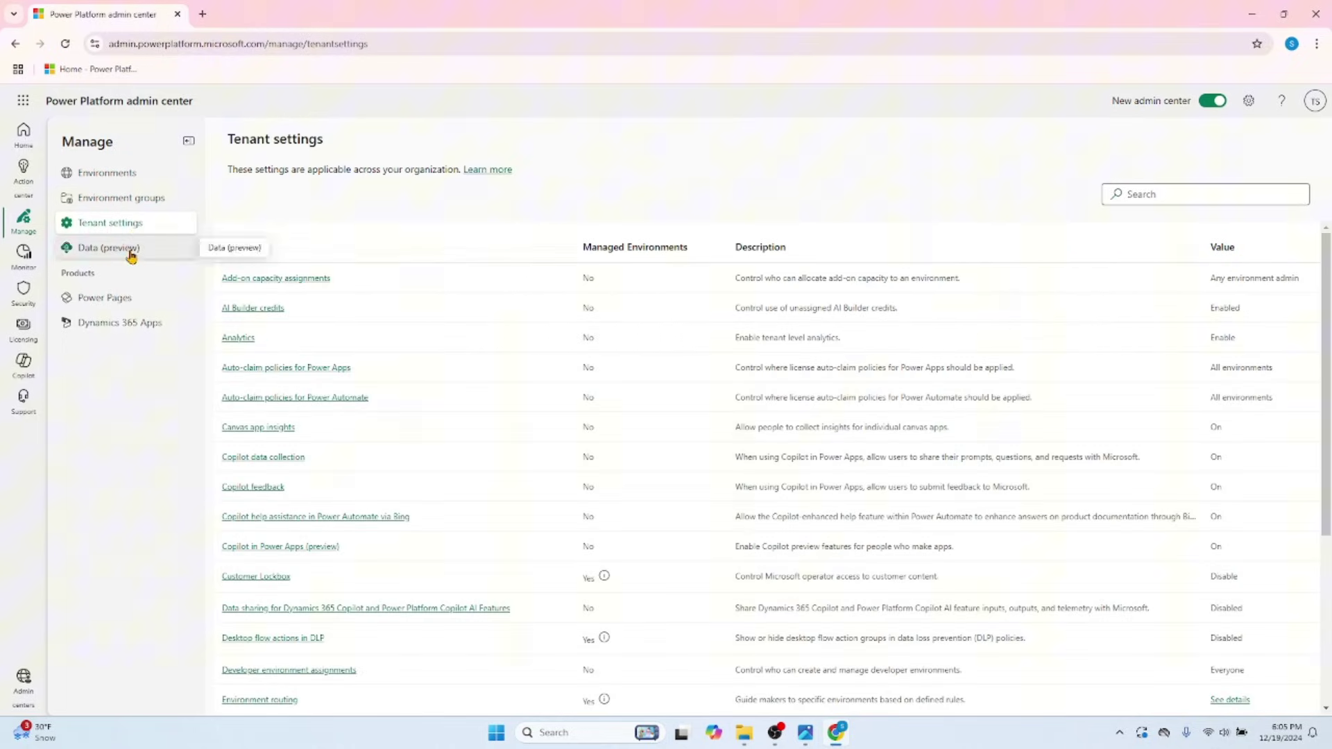
{"action": "left_click", "coordinate": [131, 251]}
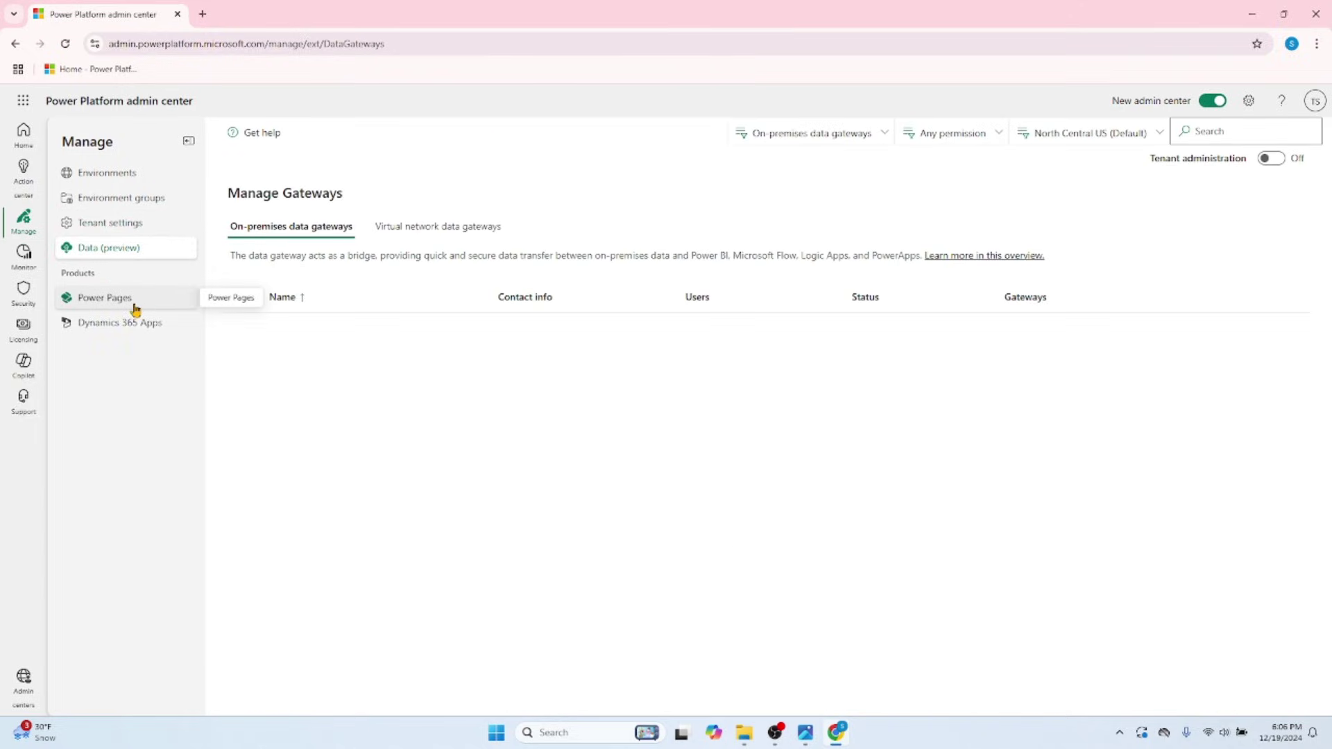
View the Monitor overview, toggle the classic view and back, then open Power Apps monitoring
{"action": "left_click", "coordinate": [23, 262]}
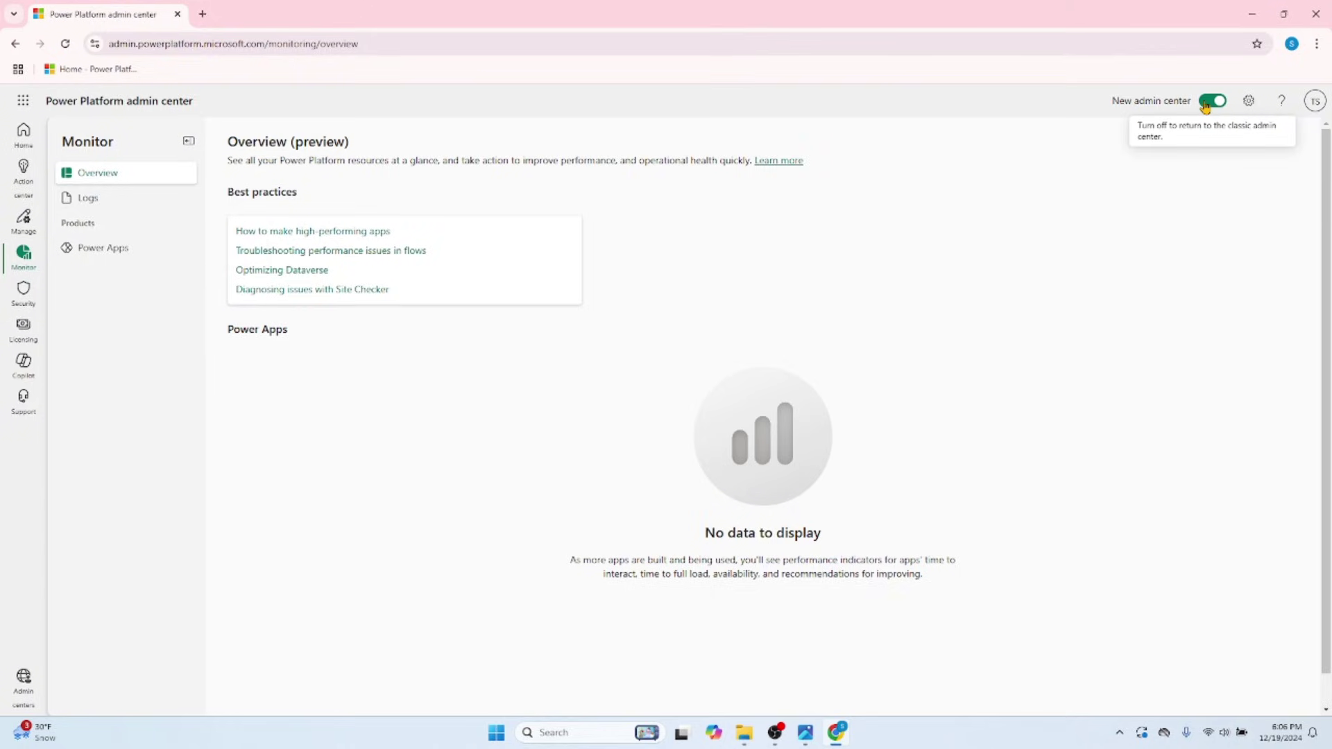
{"action": "left_click", "coordinate": [1207, 103]}
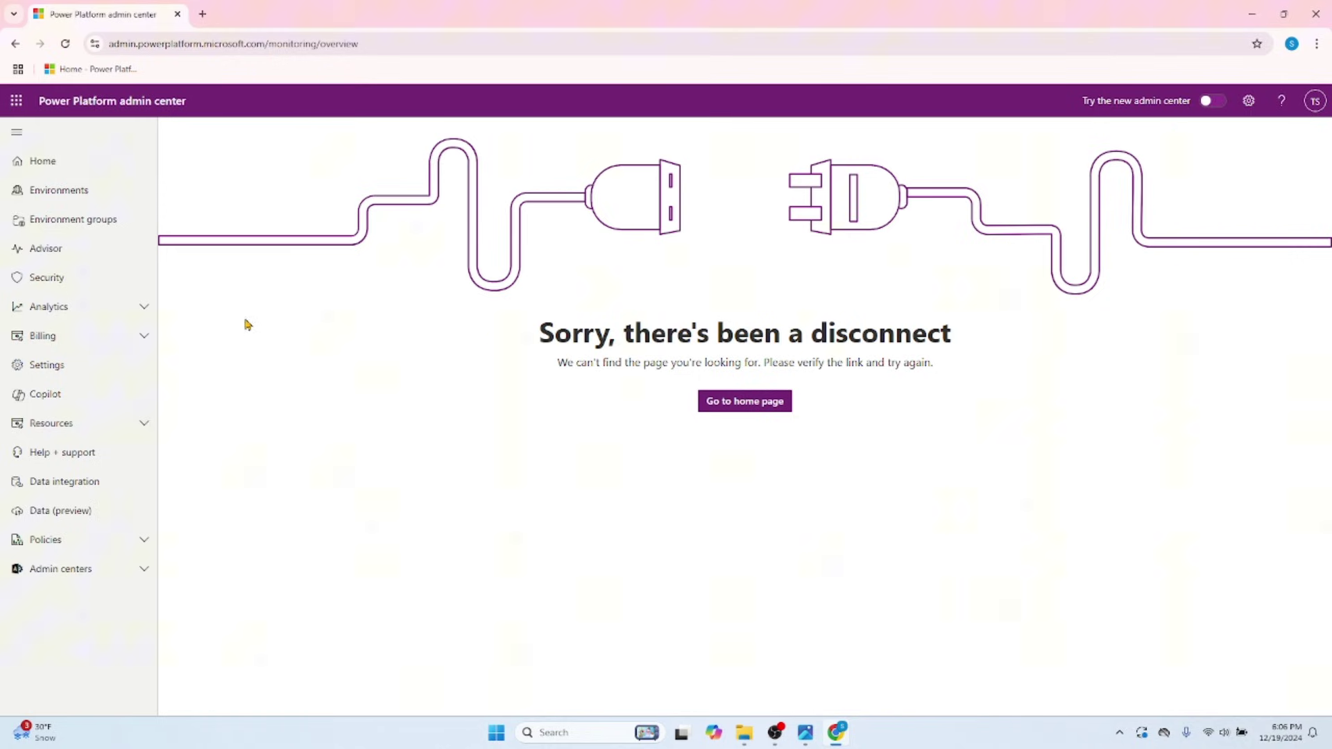
{"action": "left_click", "coordinate": [1210, 102]}
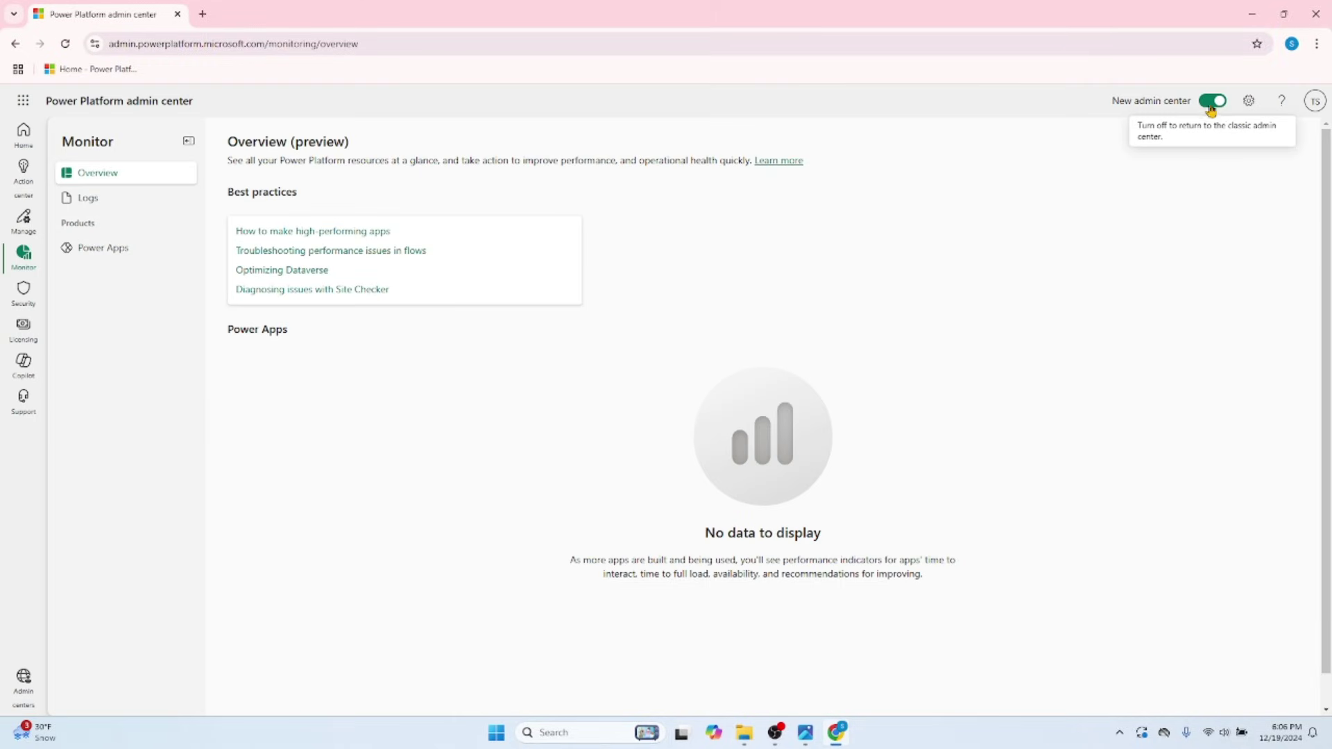
{"action": "left_click", "coordinate": [99, 257]}
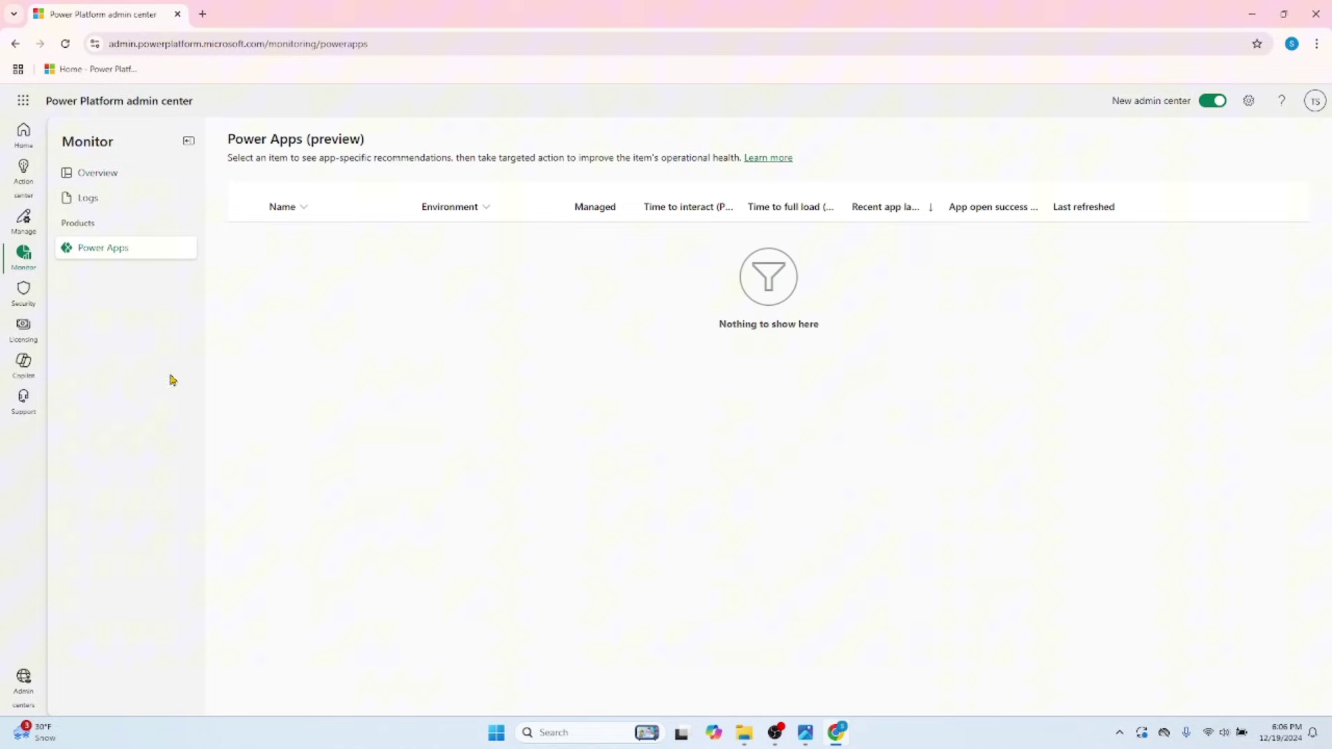
Review the Security overview, the Power Pages security page and the Licensing summary
{"action": "left_click", "coordinate": [24, 295]}
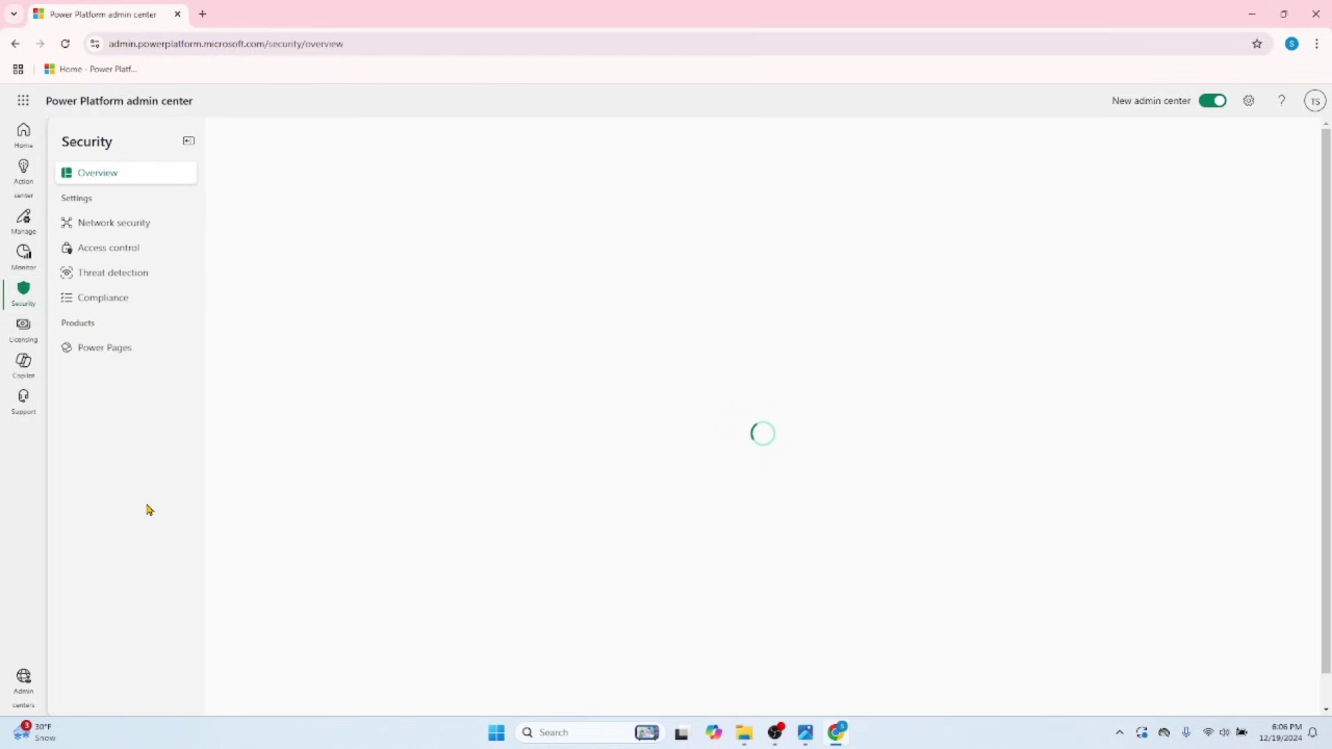
{"action": "left_click", "coordinate": [123, 352]}
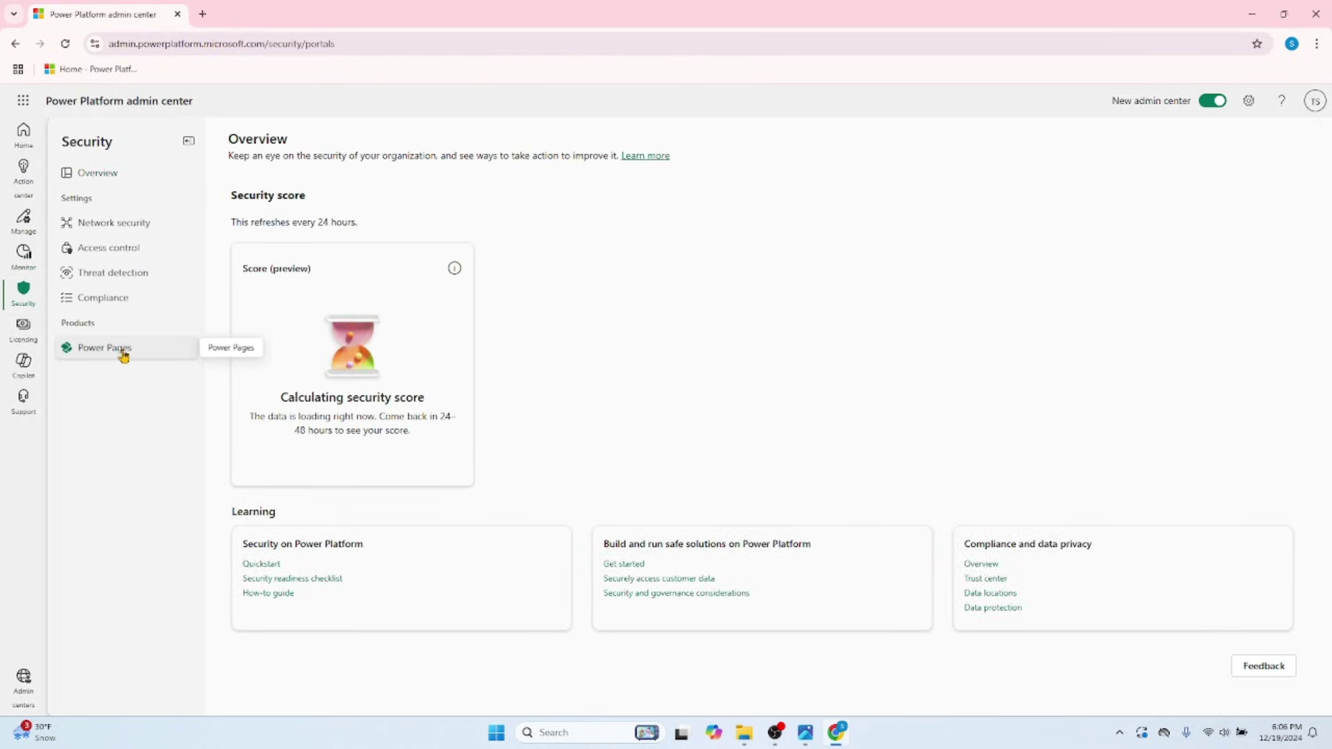
{"action": "left_click", "coordinate": [18, 328]}
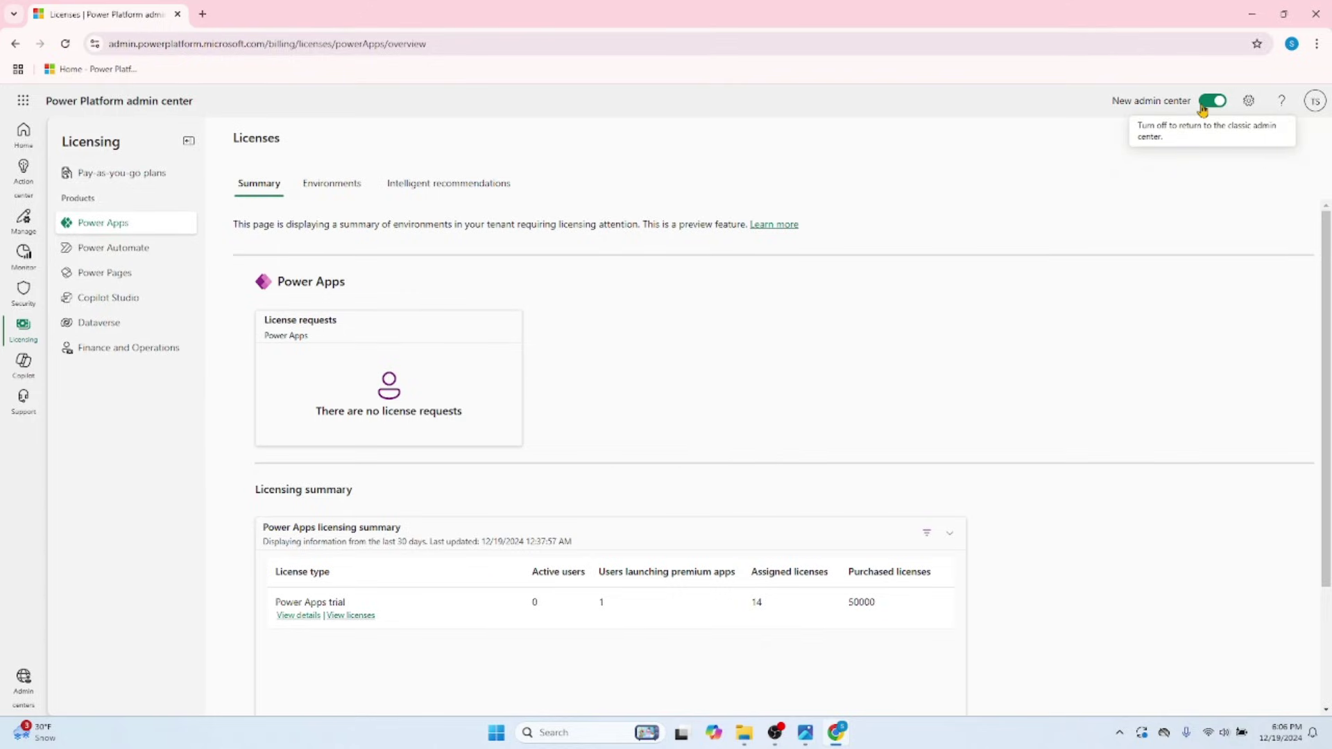
Toggle the classic view off and on, then scroll through the Copilot overview
{"action": "left_click", "coordinate": [1208, 104]}
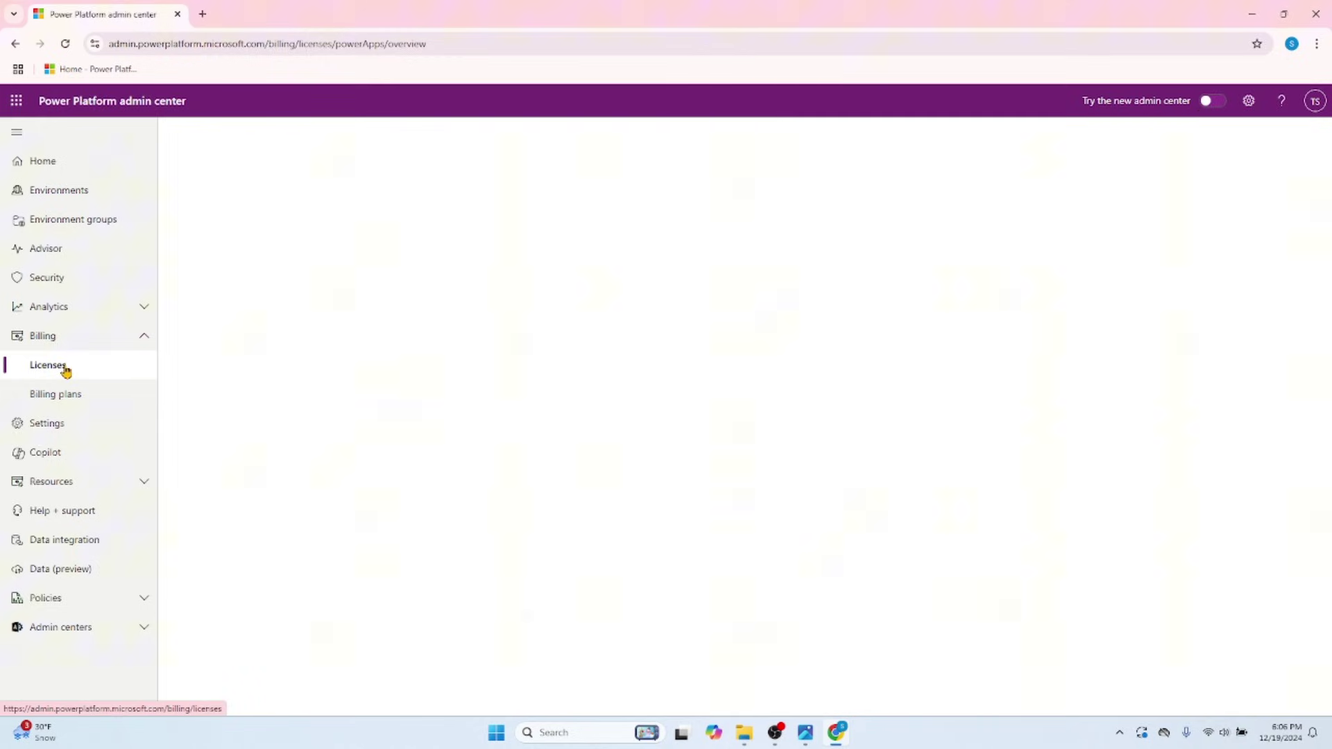
{"action": "left_click", "coordinate": [1219, 102]}
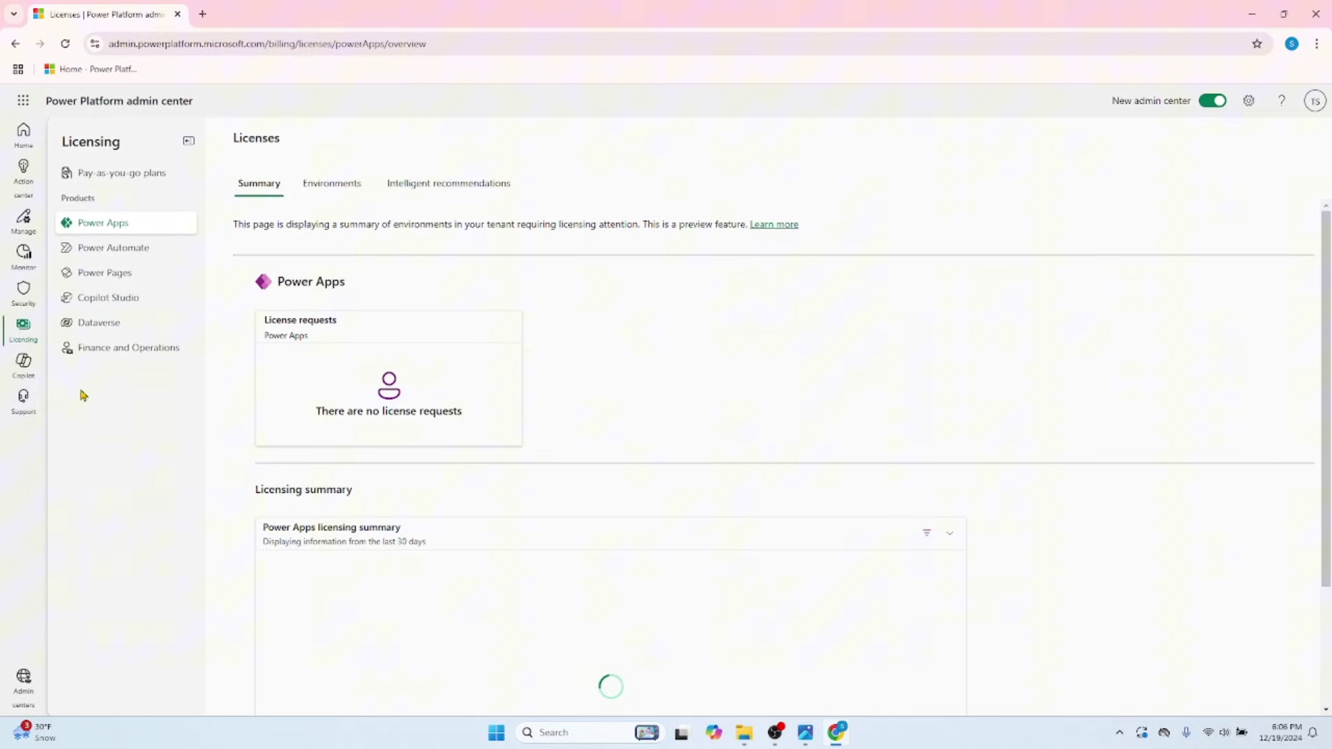
{"action": "left_click", "coordinate": [30, 375]}
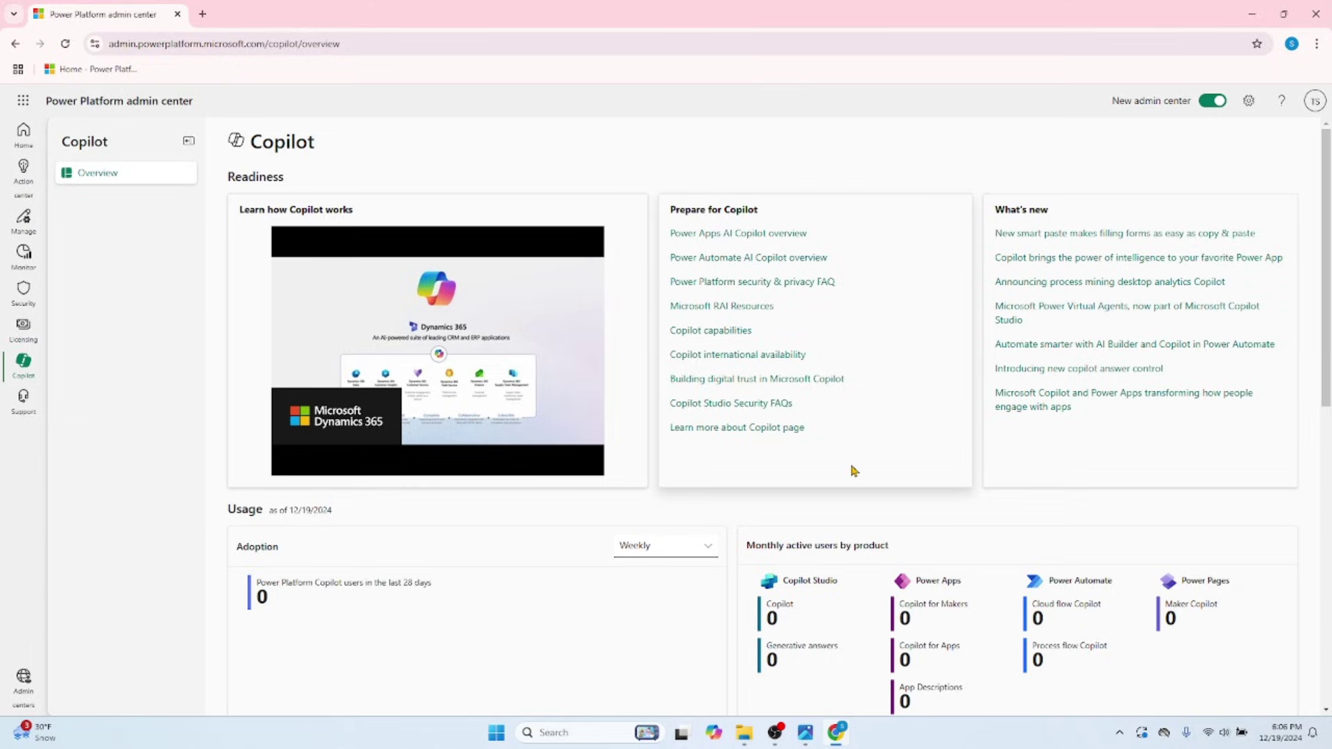
{"action": "scroll", "coordinate": [855, 471], "scroll_direction": "down", "scroll_amount": 9}
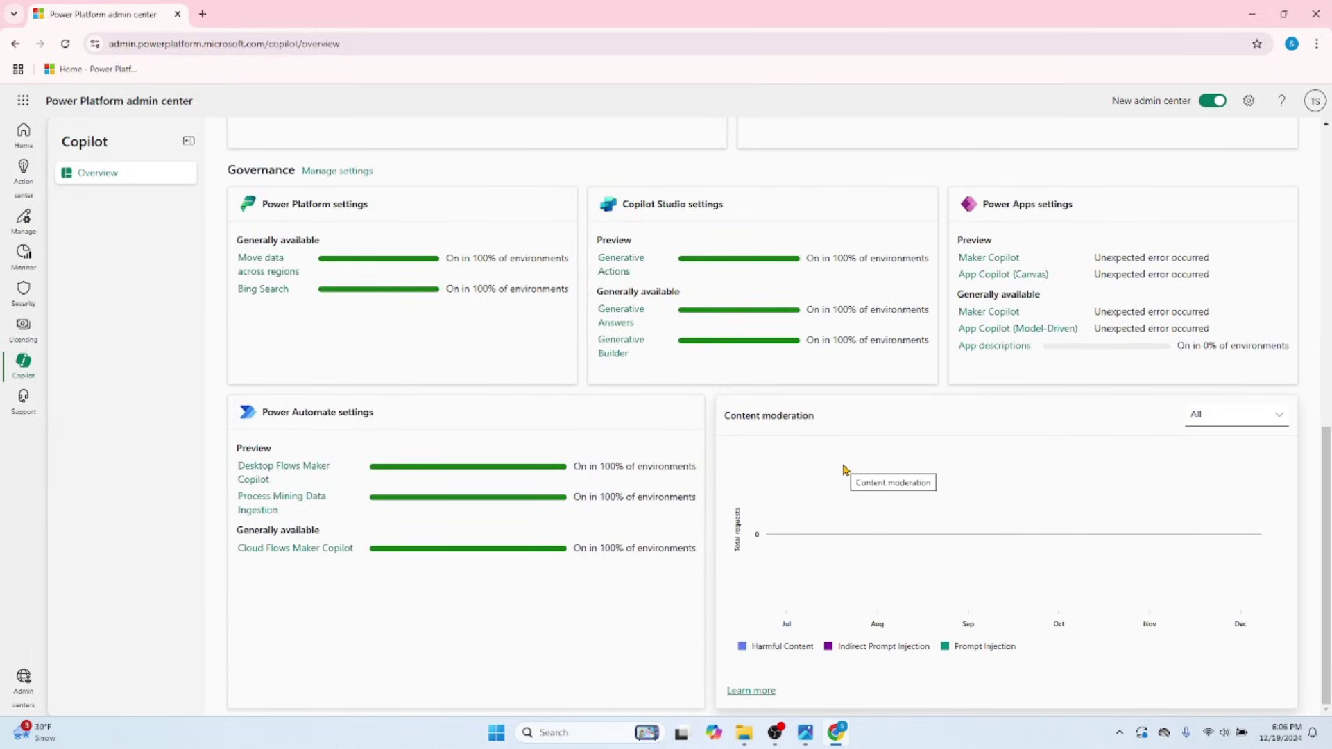
{"action": "scroll", "coordinate": [585, 587], "scroll_direction": "up", "scroll_amount": 9}
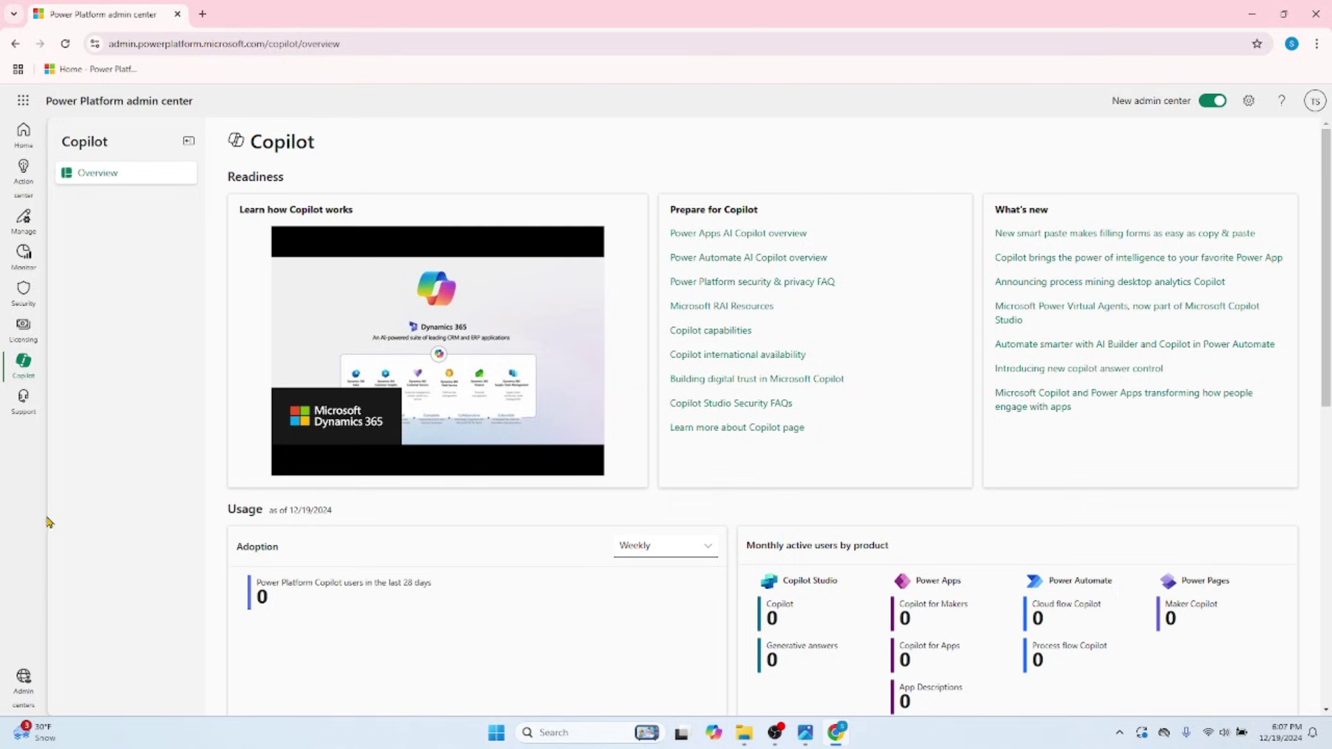
Expand Admin centers, open the Power BI admin portal in a new tab, then close that tab
{"action": "left_click", "coordinate": [26, 680]}
{"action": "left_click", "coordinate": [27, 683]}
{"action": "left_click", "coordinate": [27, 687]}
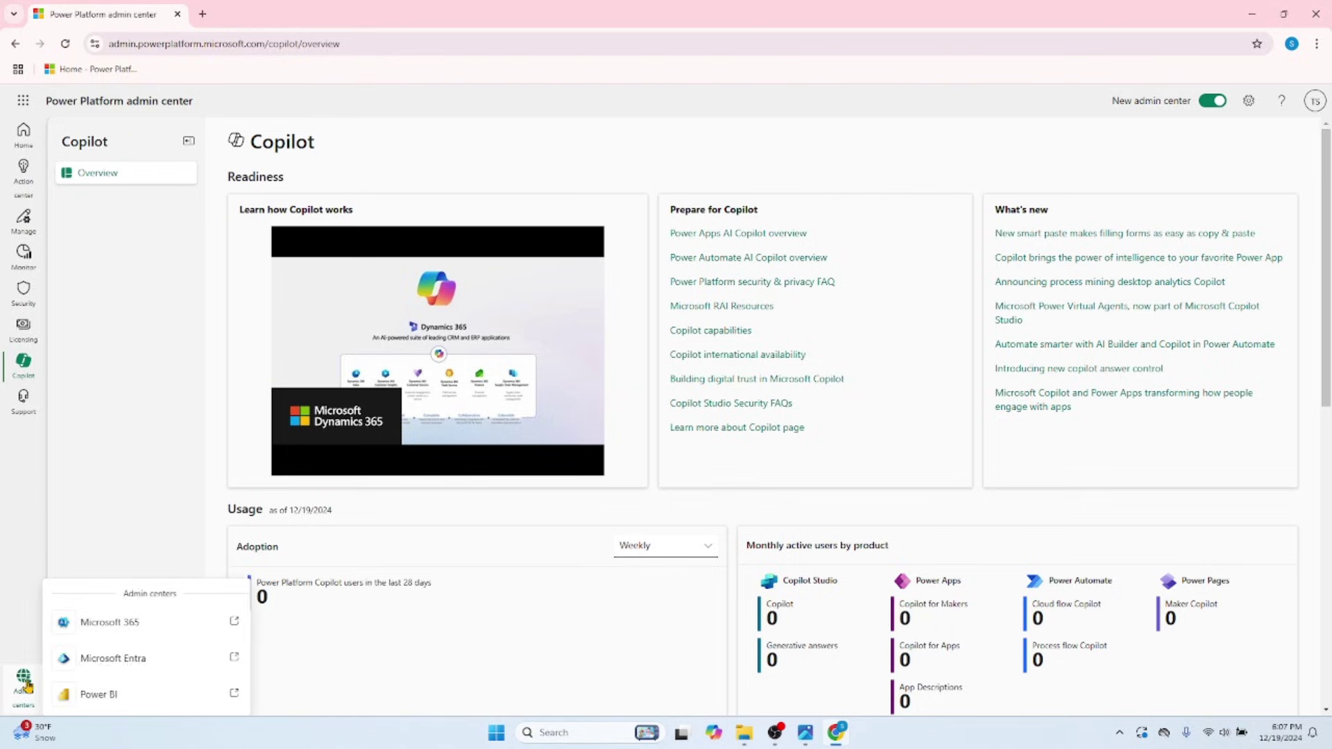
{"action": "left_click", "coordinate": [238, 697]}
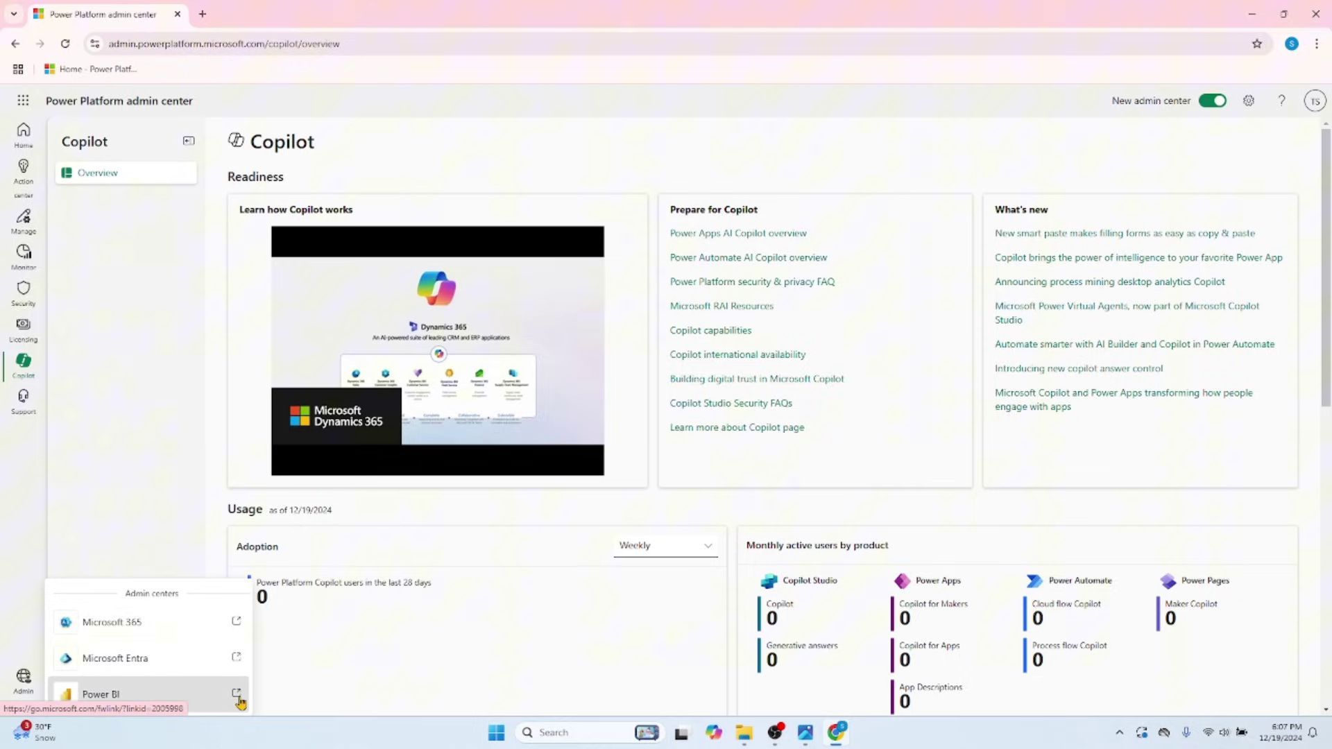
{"action": "left_click", "coordinate": [256, 8]}
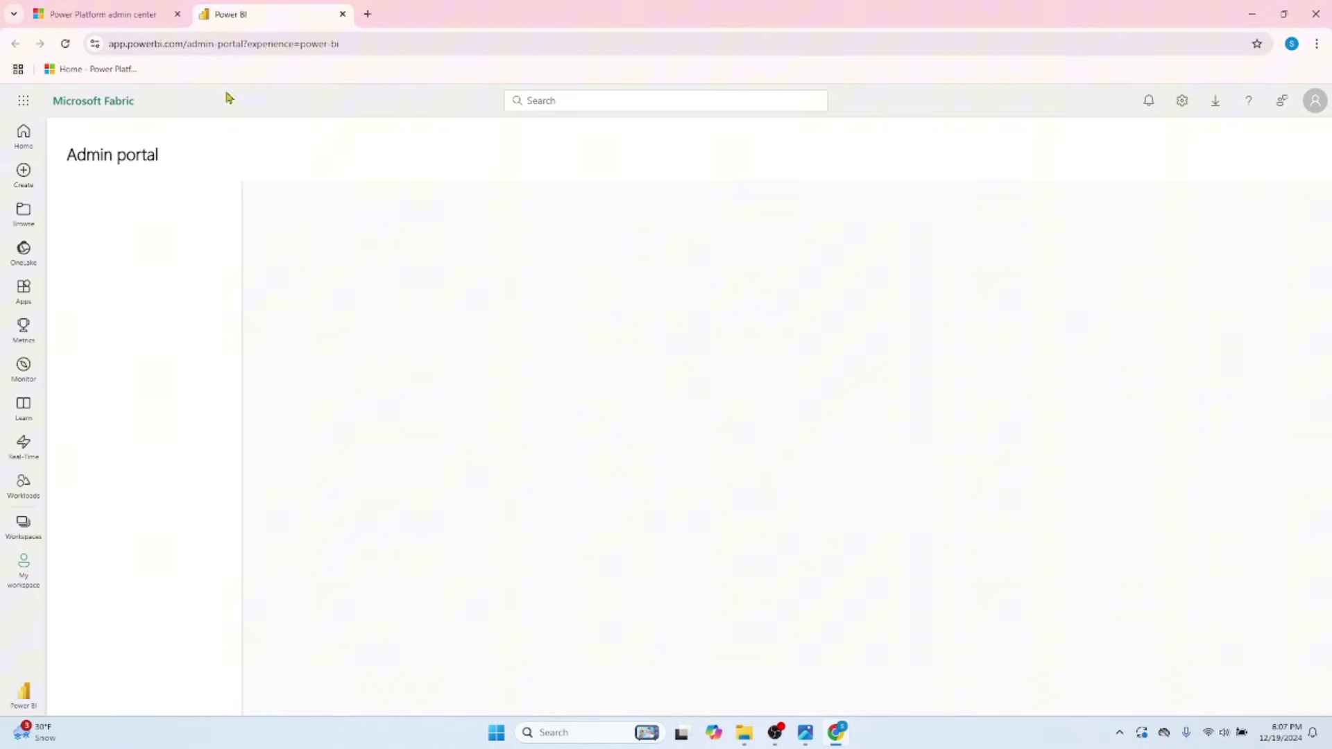
{"action": "left_click", "coordinate": [342, 14]}
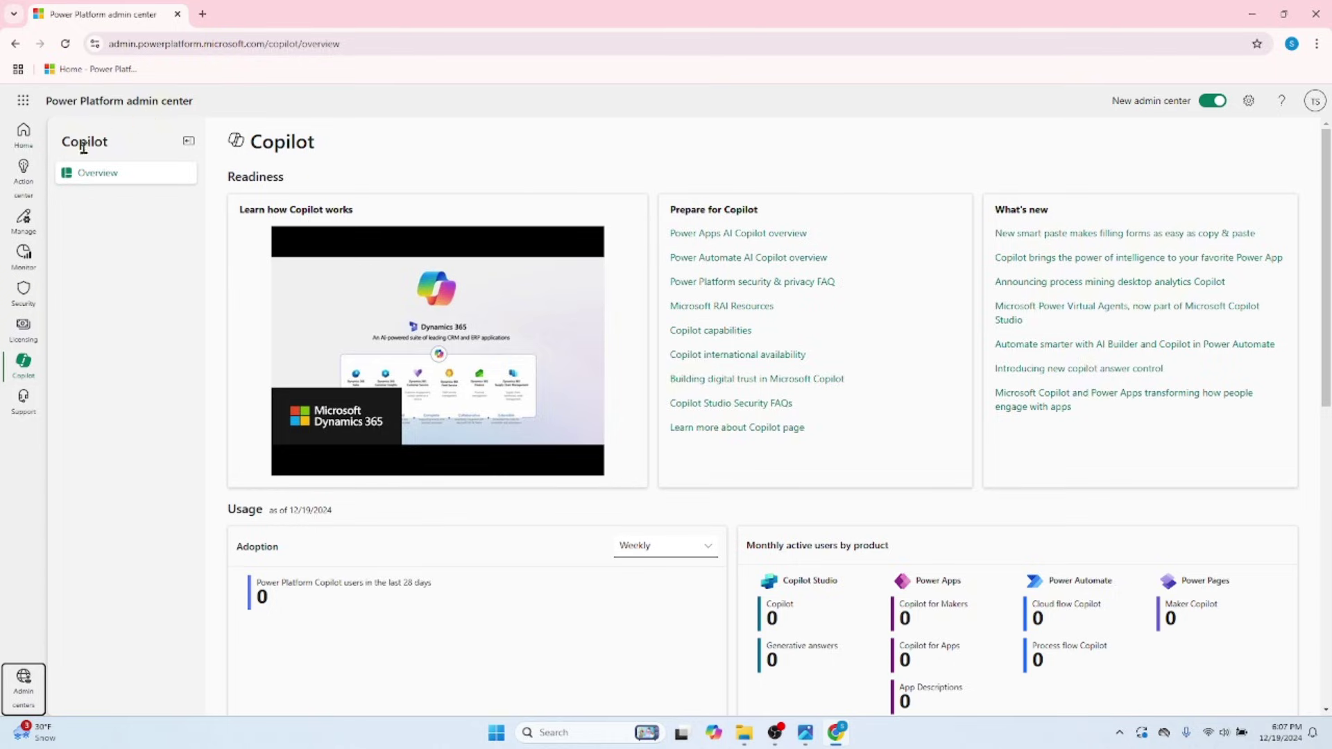
Visit Action center recommendations, then show the Environments list
{"action": "left_click", "coordinate": [23, 171]}
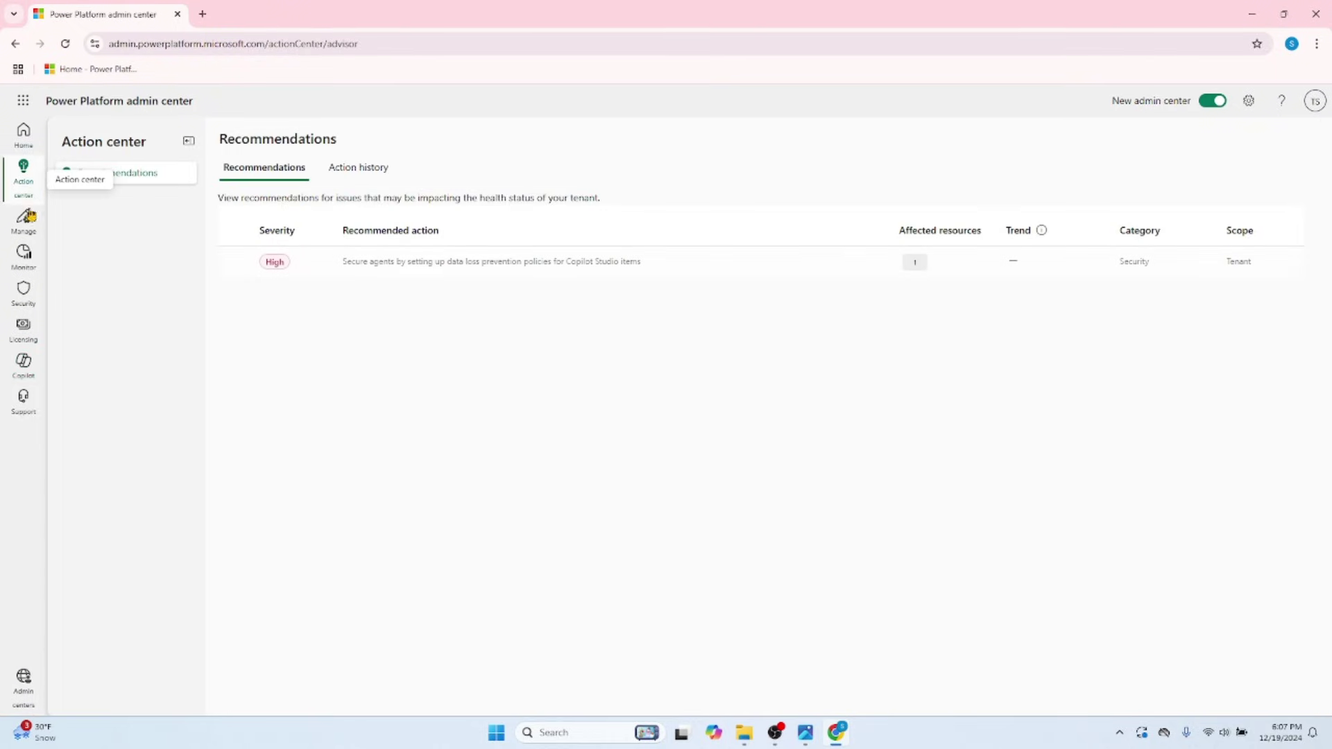
{"action": "left_click", "coordinate": [23, 222]}
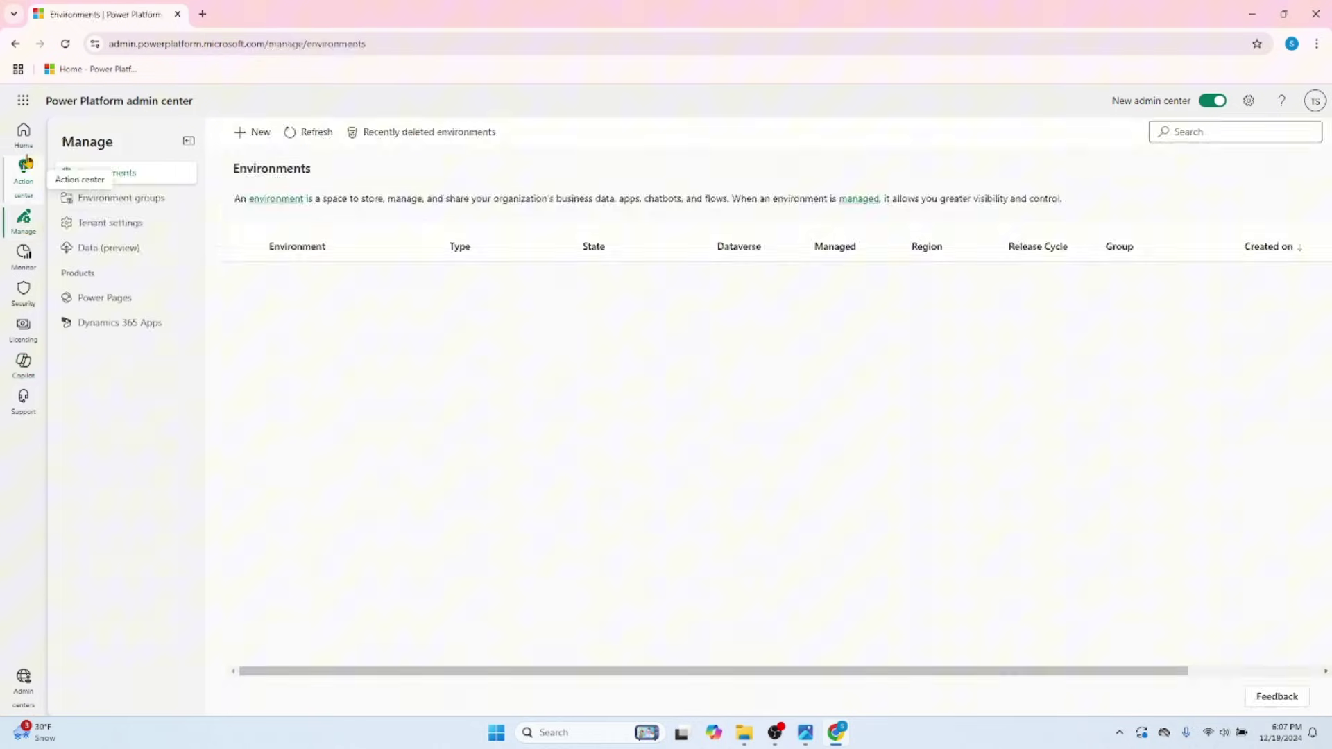
{"action": "left_click", "coordinate": [32, 169]}
{"action": "left_click", "coordinate": [23, 218]}
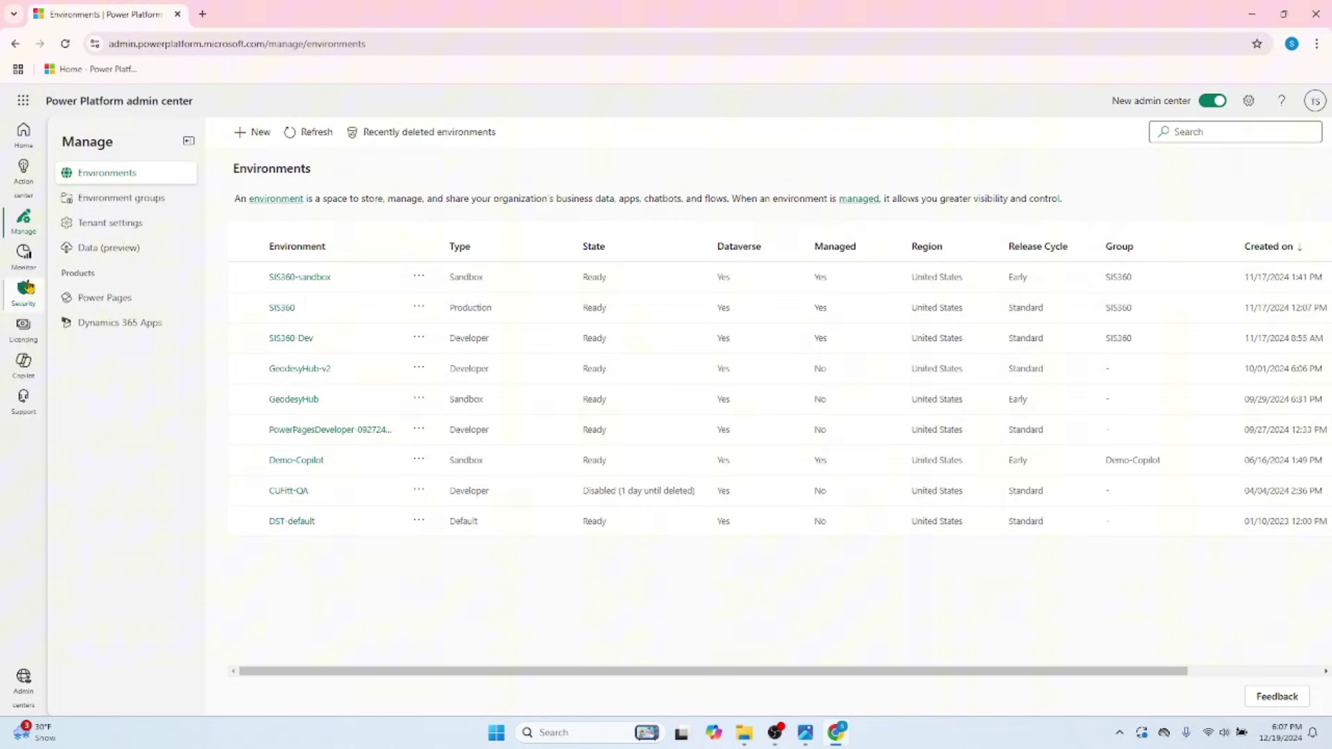
Check the Monitor overview and error logs, then the Security, Licensing and Copilot pages
{"action": "left_click", "coordinate": [23, 253]}
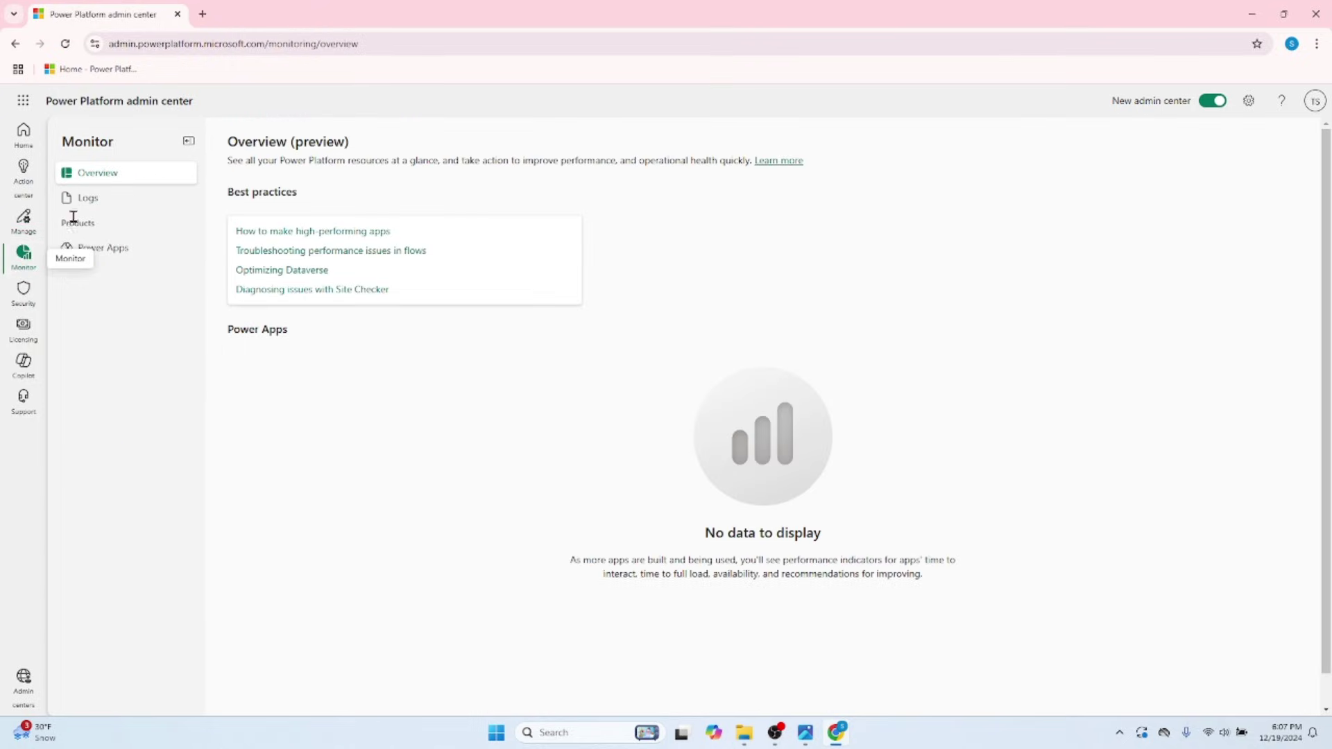
{"action": "left_click", "coordinate": [120, 201]}
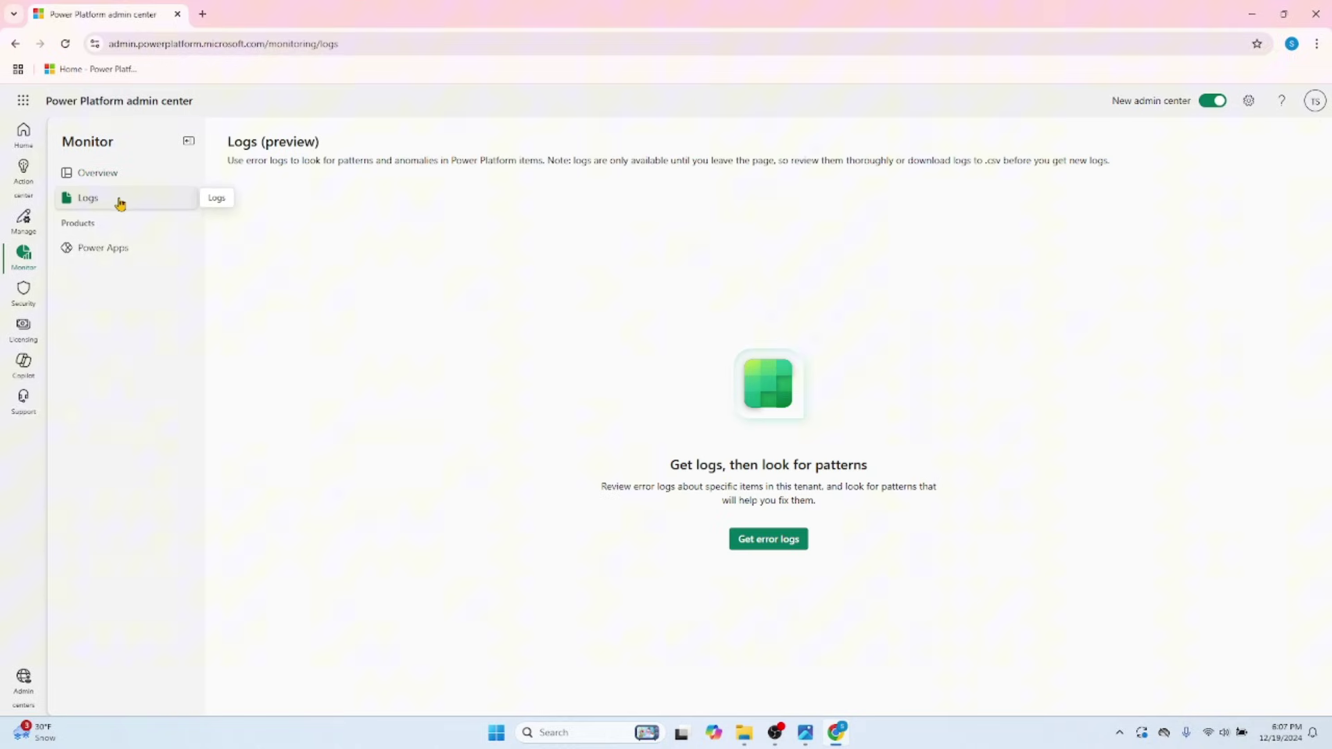
{"action": "left_click", "coordinate": [104, 174]}
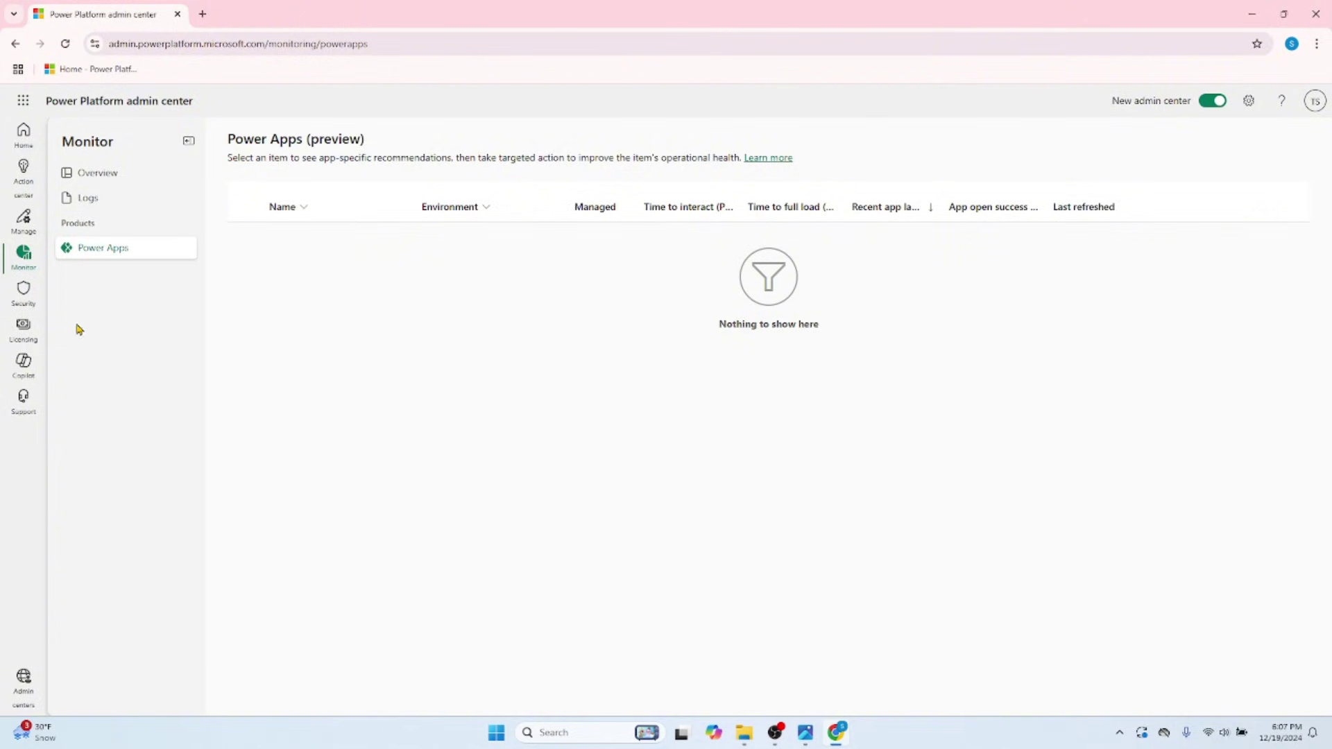
{"action": "left_click", "coordinate": [24, 288]}
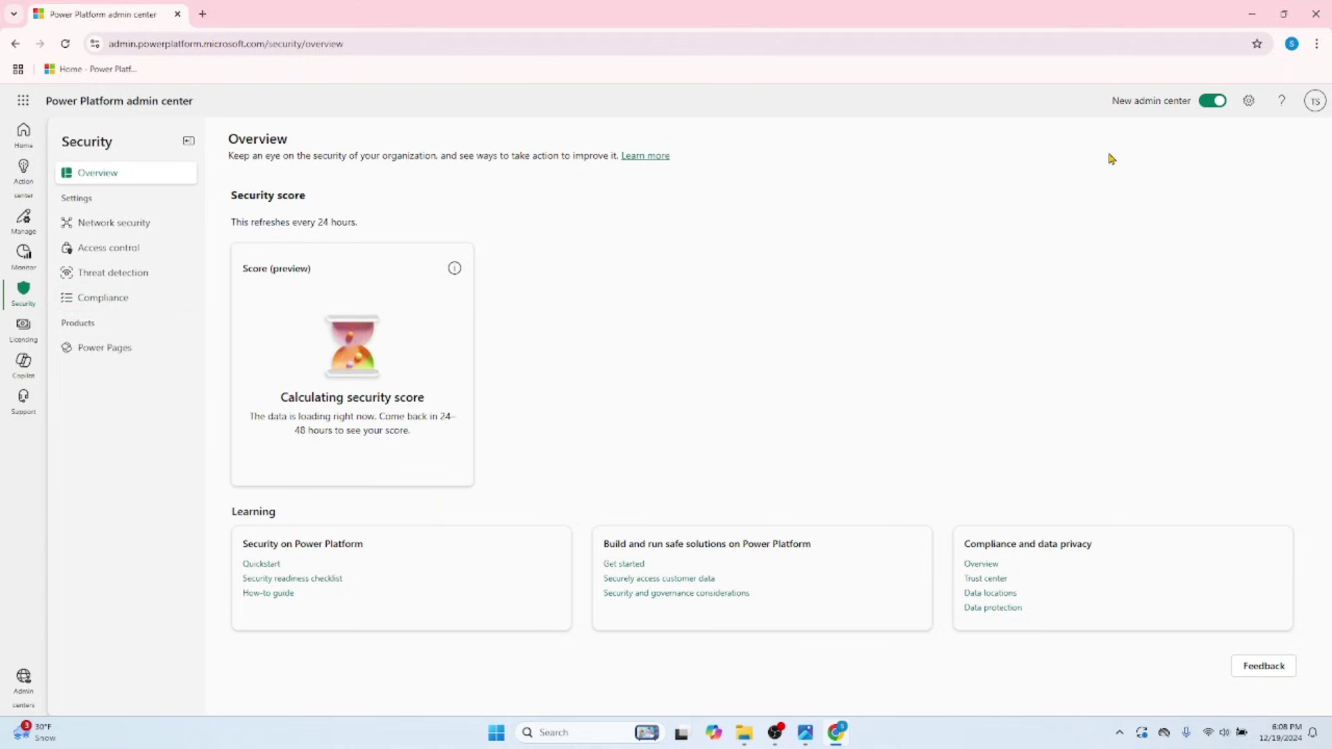
{"action": "left_click", "coordinate": [38, 342]}
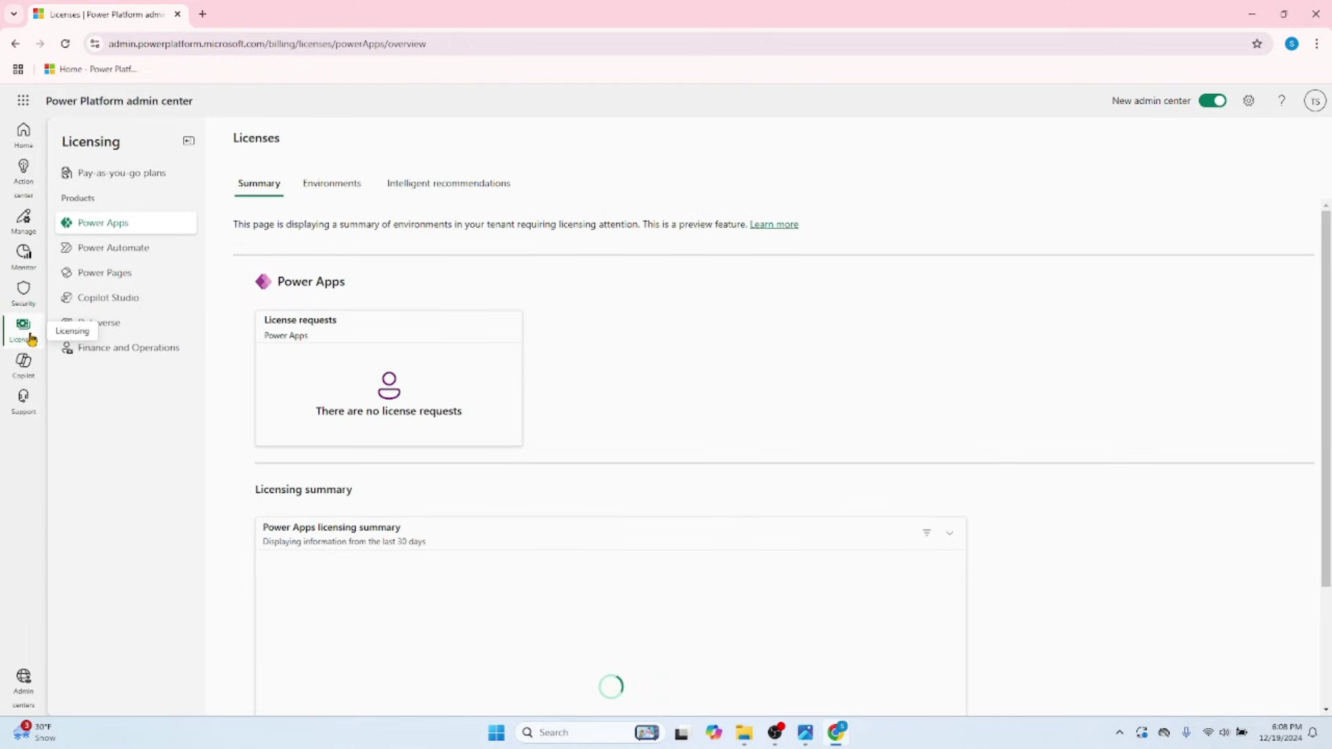
{"action": "left_click", "coordinate": [38, 374]}
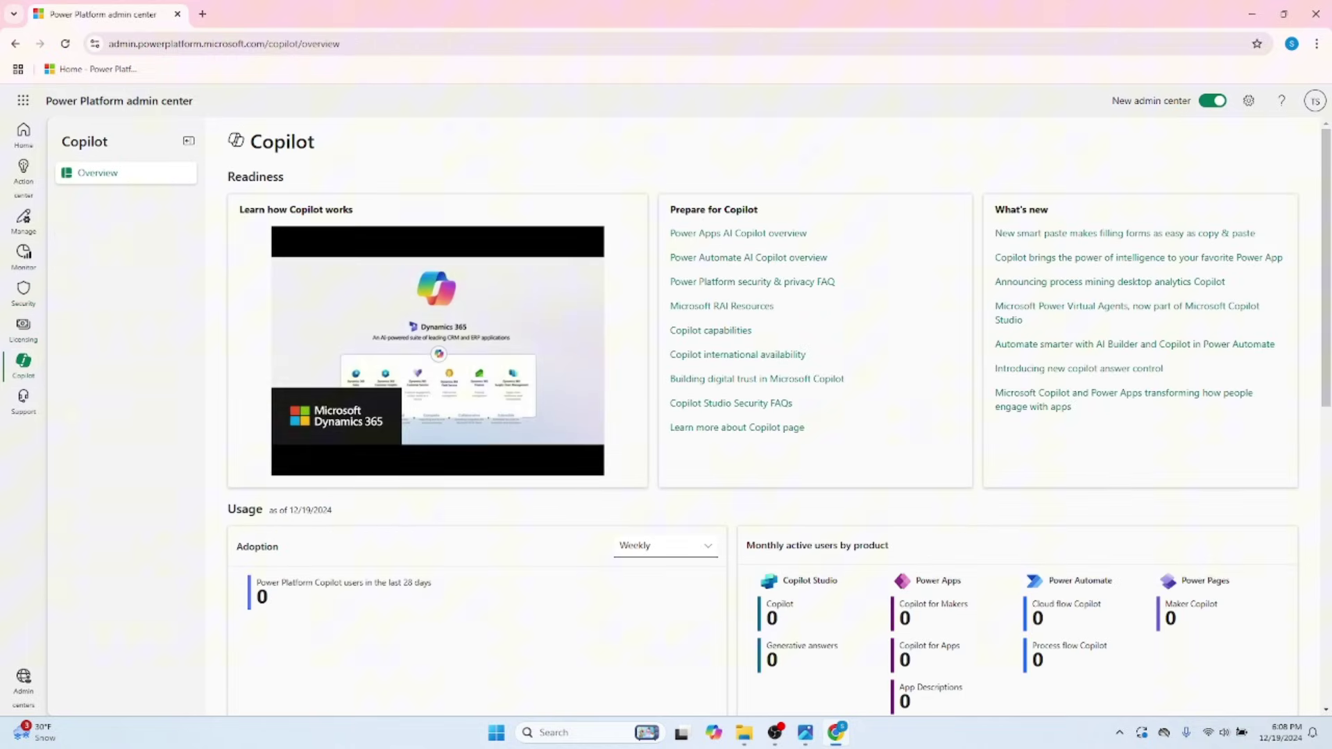